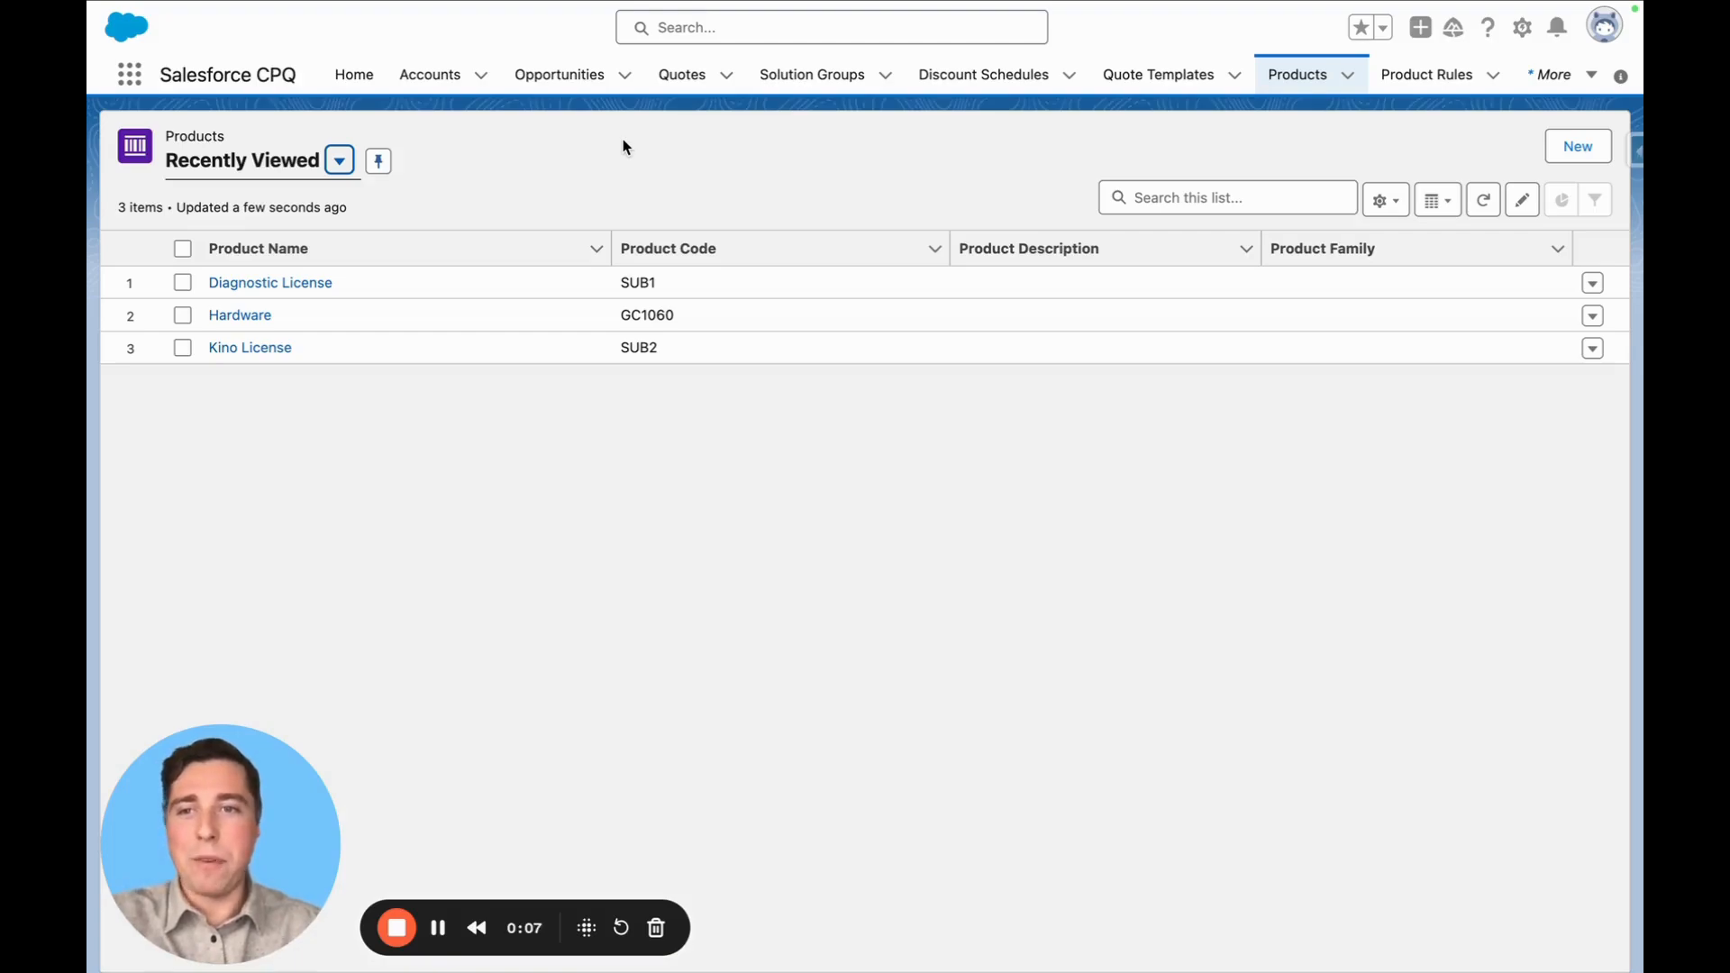
Open the Diagnostic License product and review its configuration and pricing details
{"action": "left_click", "coordinate": [225, 288]}
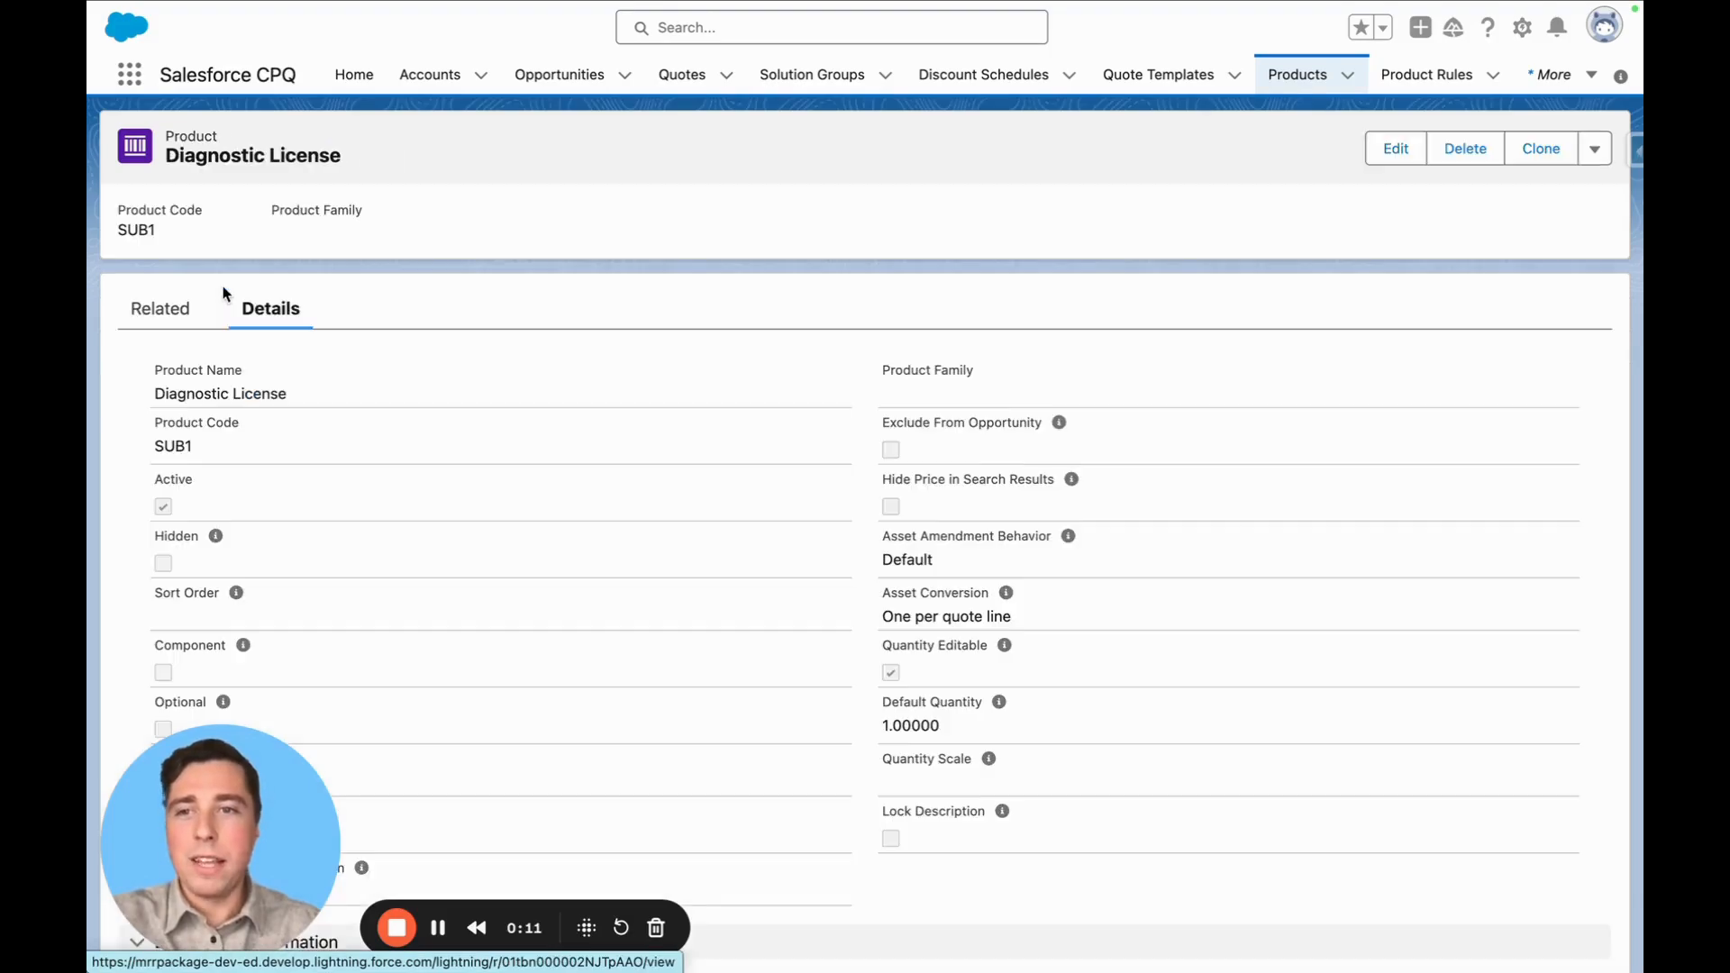
{"action": "scroll", "coordinate": [433, 577], "scroll_direction": "down", "scroll_amount": 10}
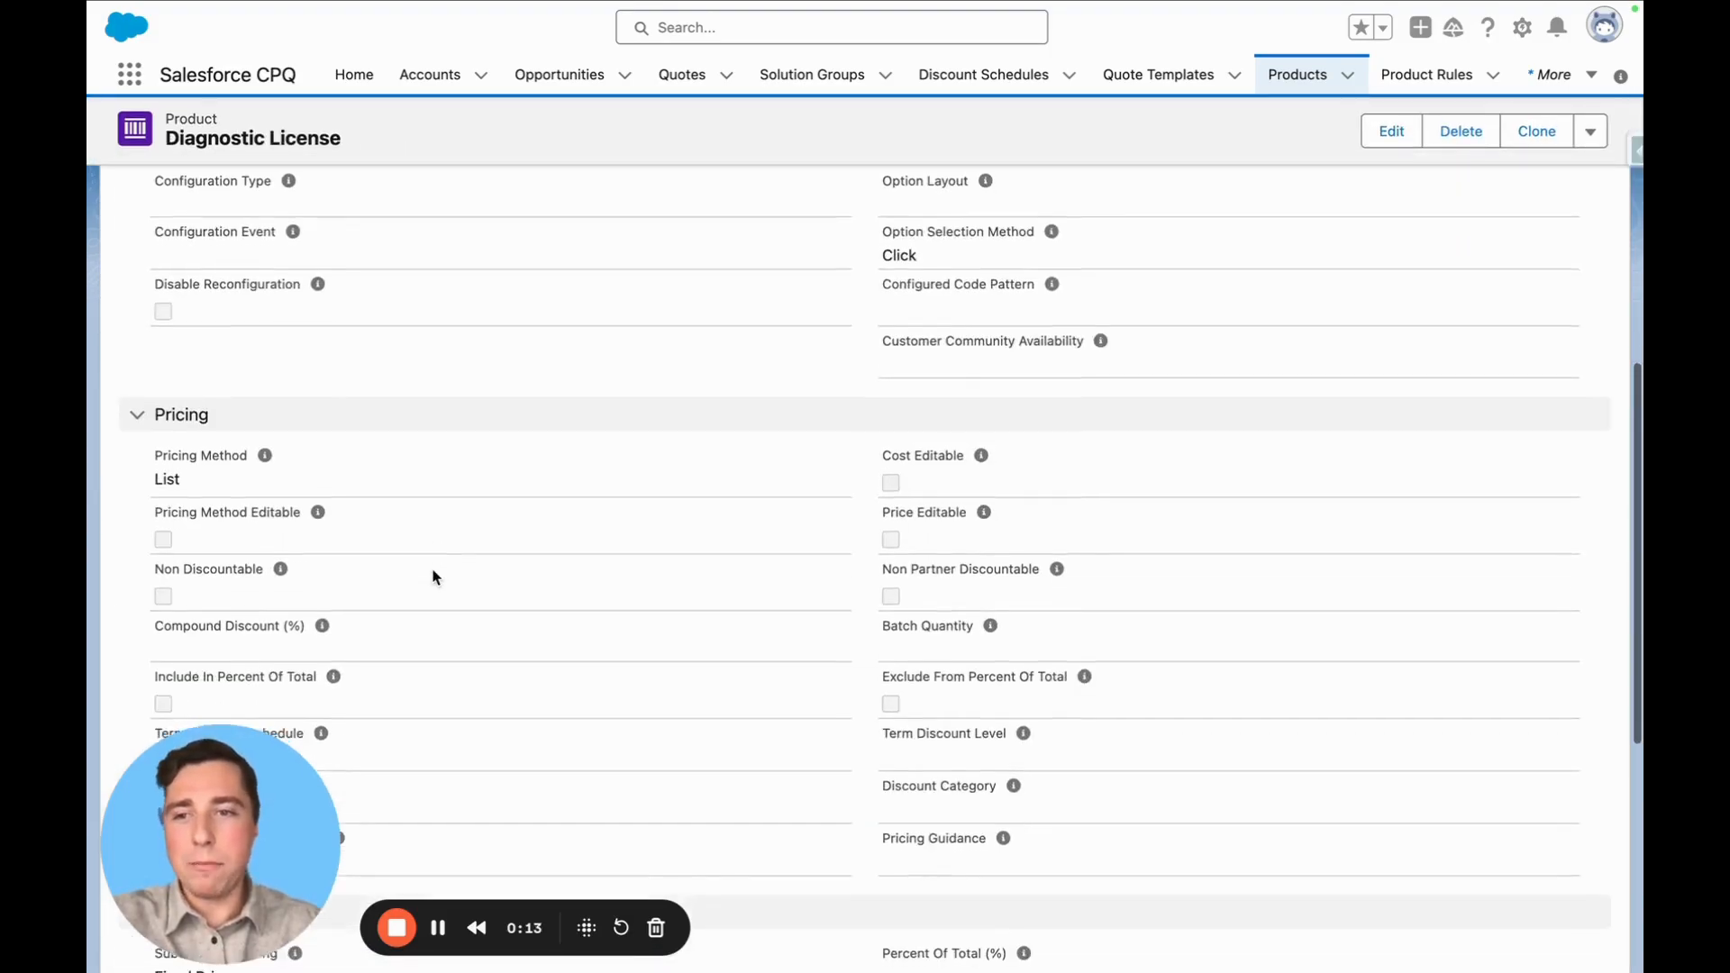
{"action": "scroll", "coordinate": [462, 726], "scroll_direction": "down", "scroll_amount": 6}
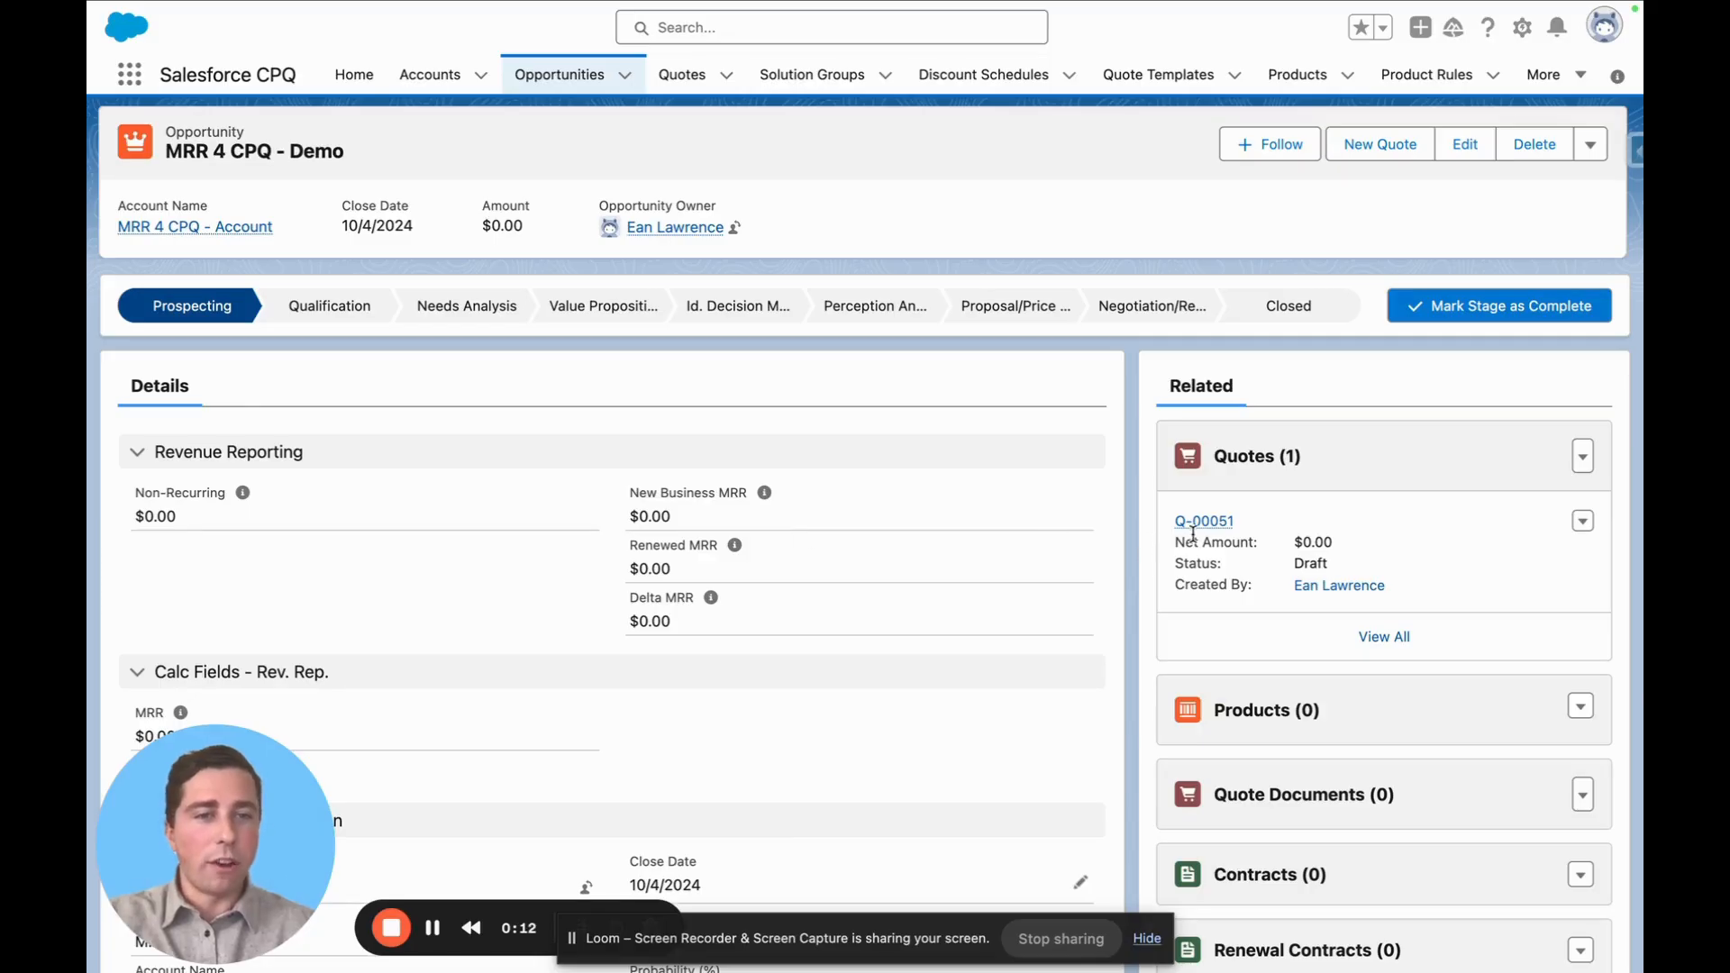
Open quote Q-00051 from the opportunity and add the Hardware product to its quote lines
{"action": "left_click", "coordinate": [1197, 524]}
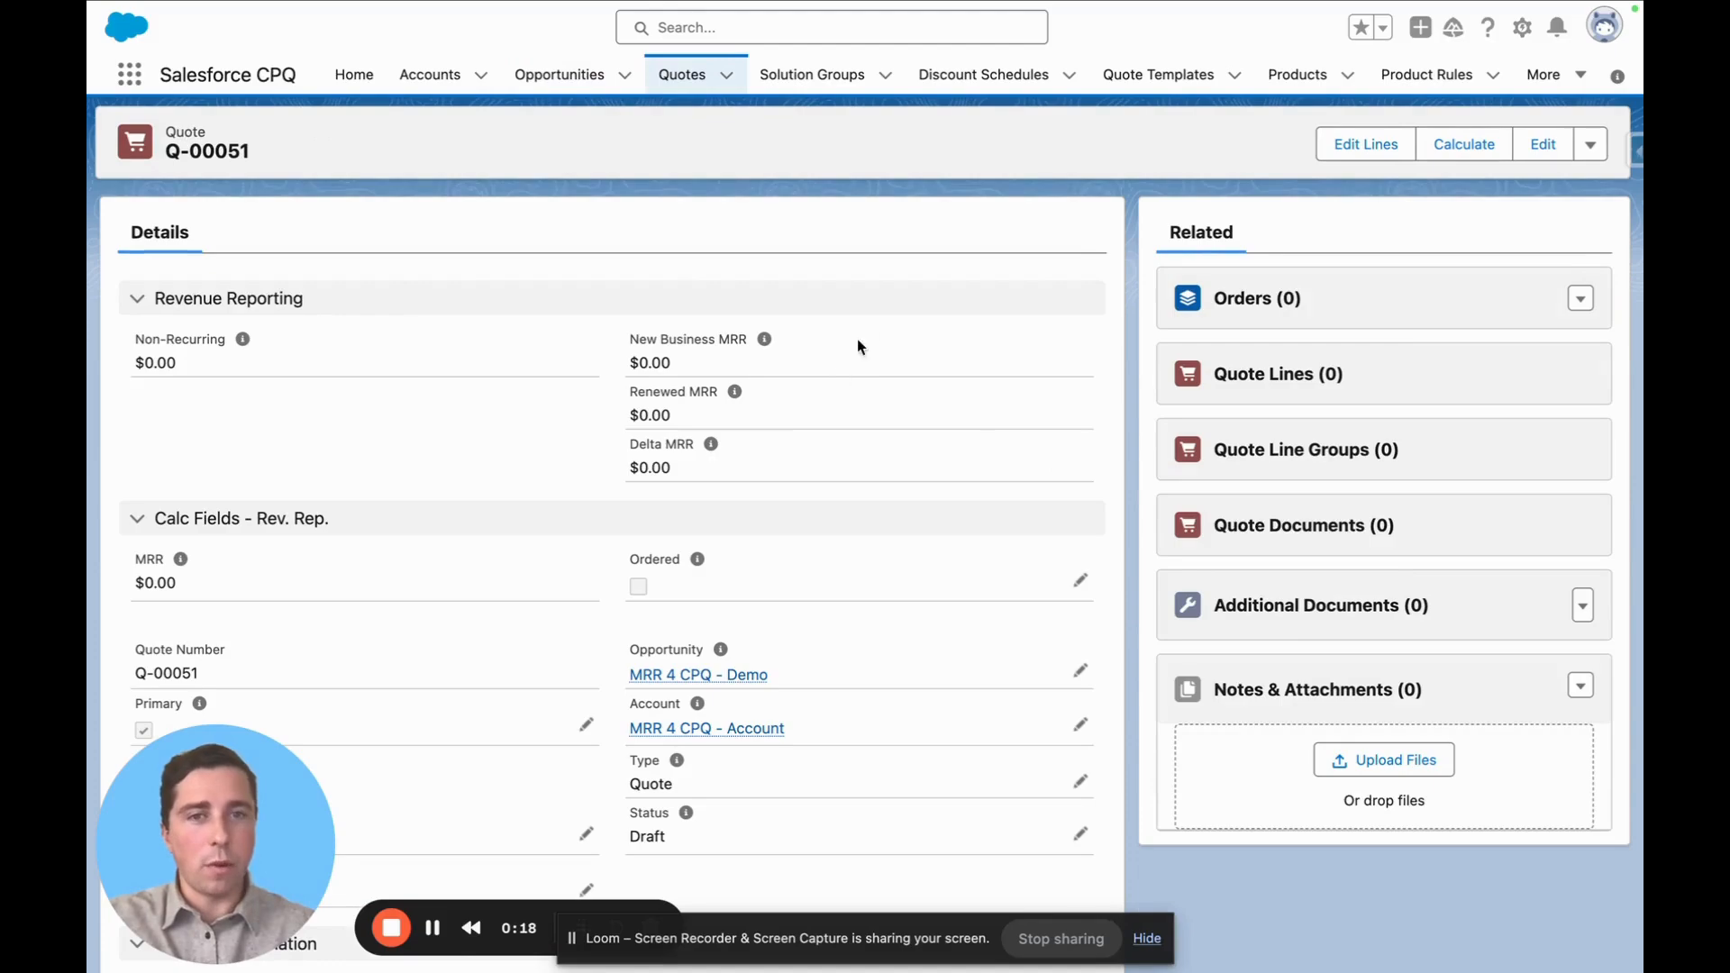
{"action": "left_click", "coordinate": [1361, 146]}
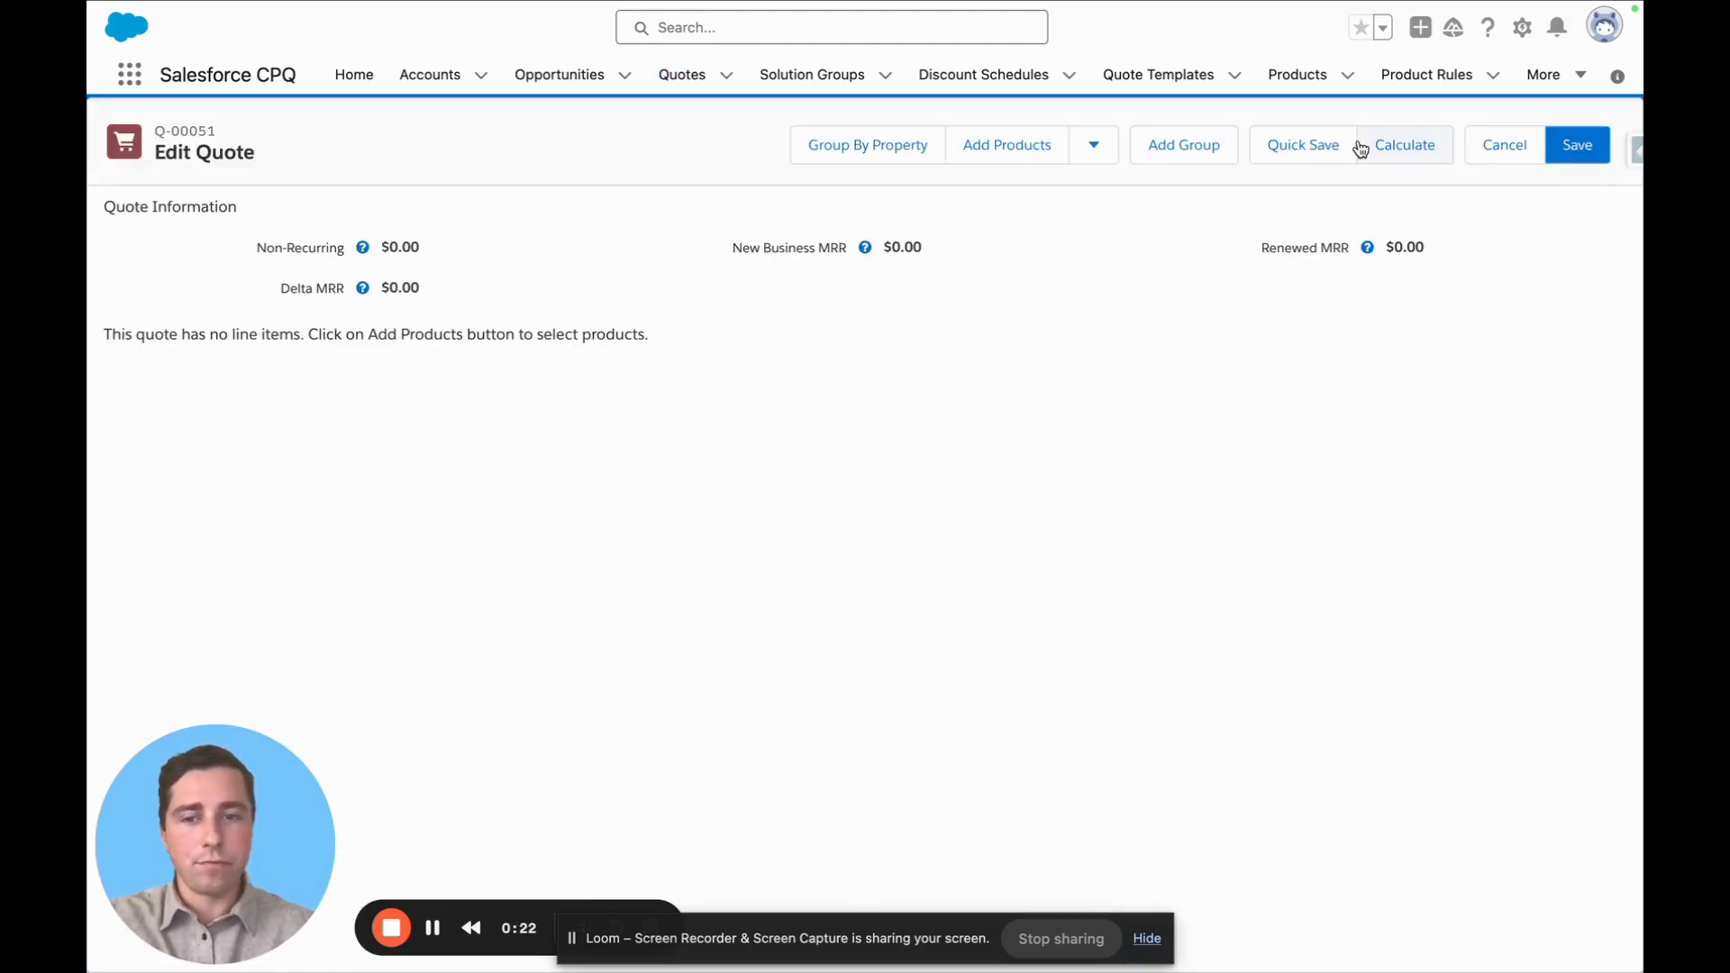
{"action": "left_click", "coordinate": [991, 153]}
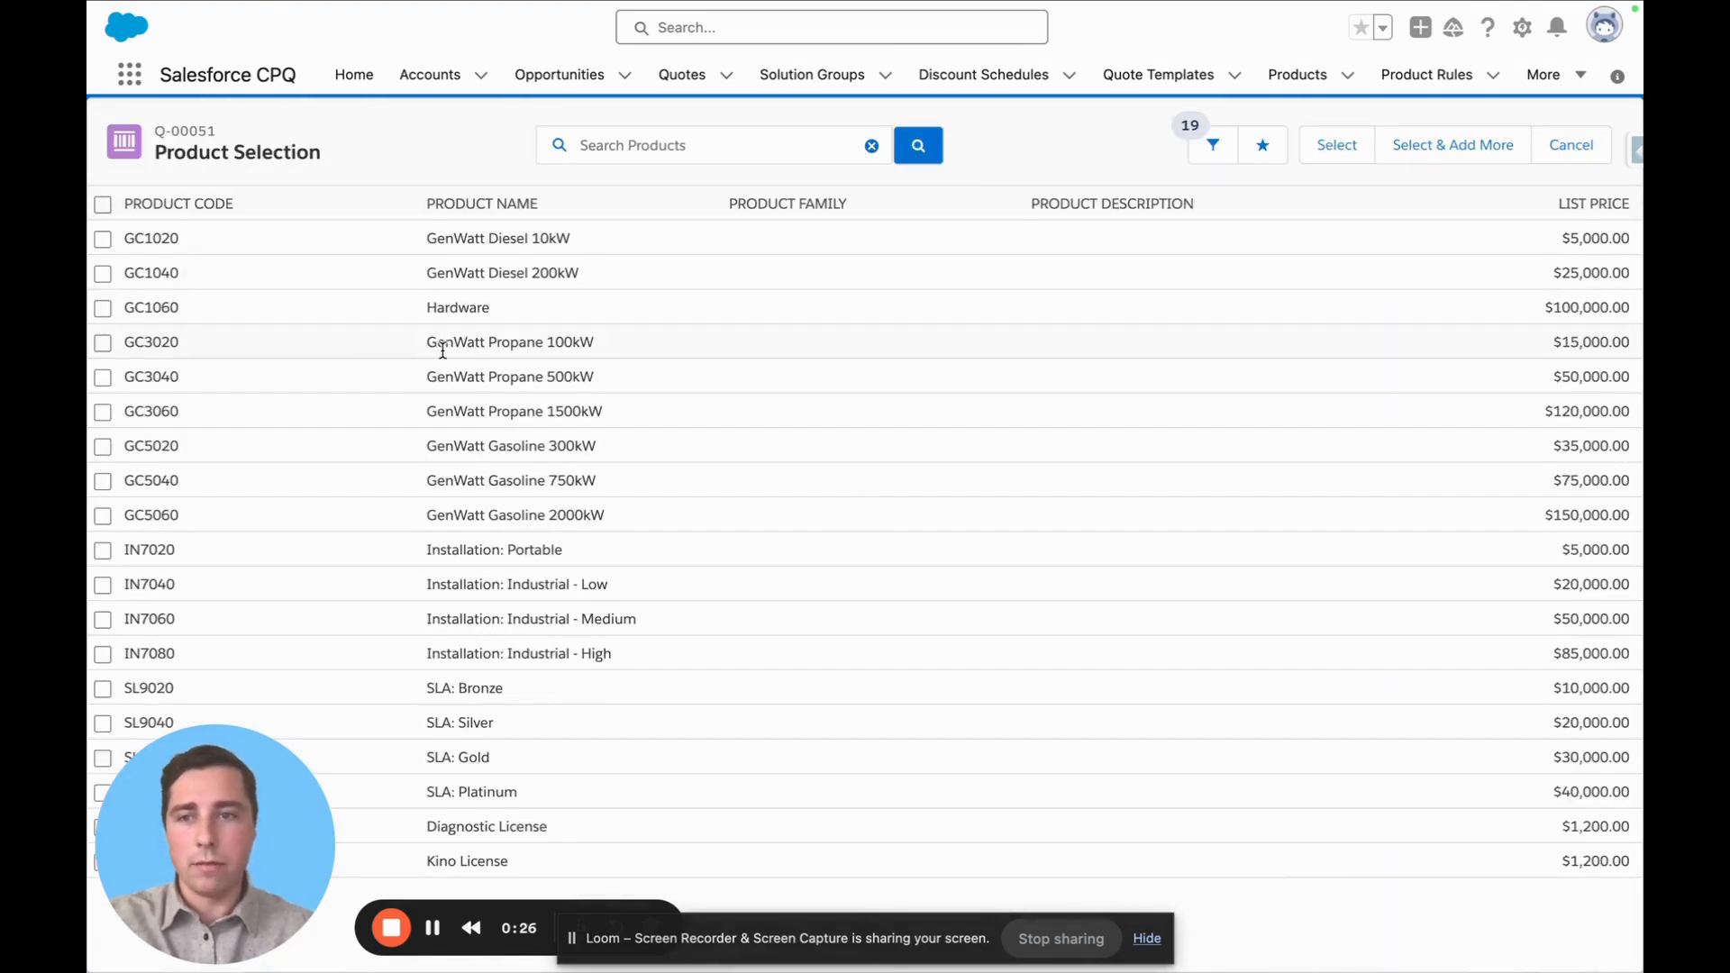
{"action": "left_click", "coordinate": [102, 308]}
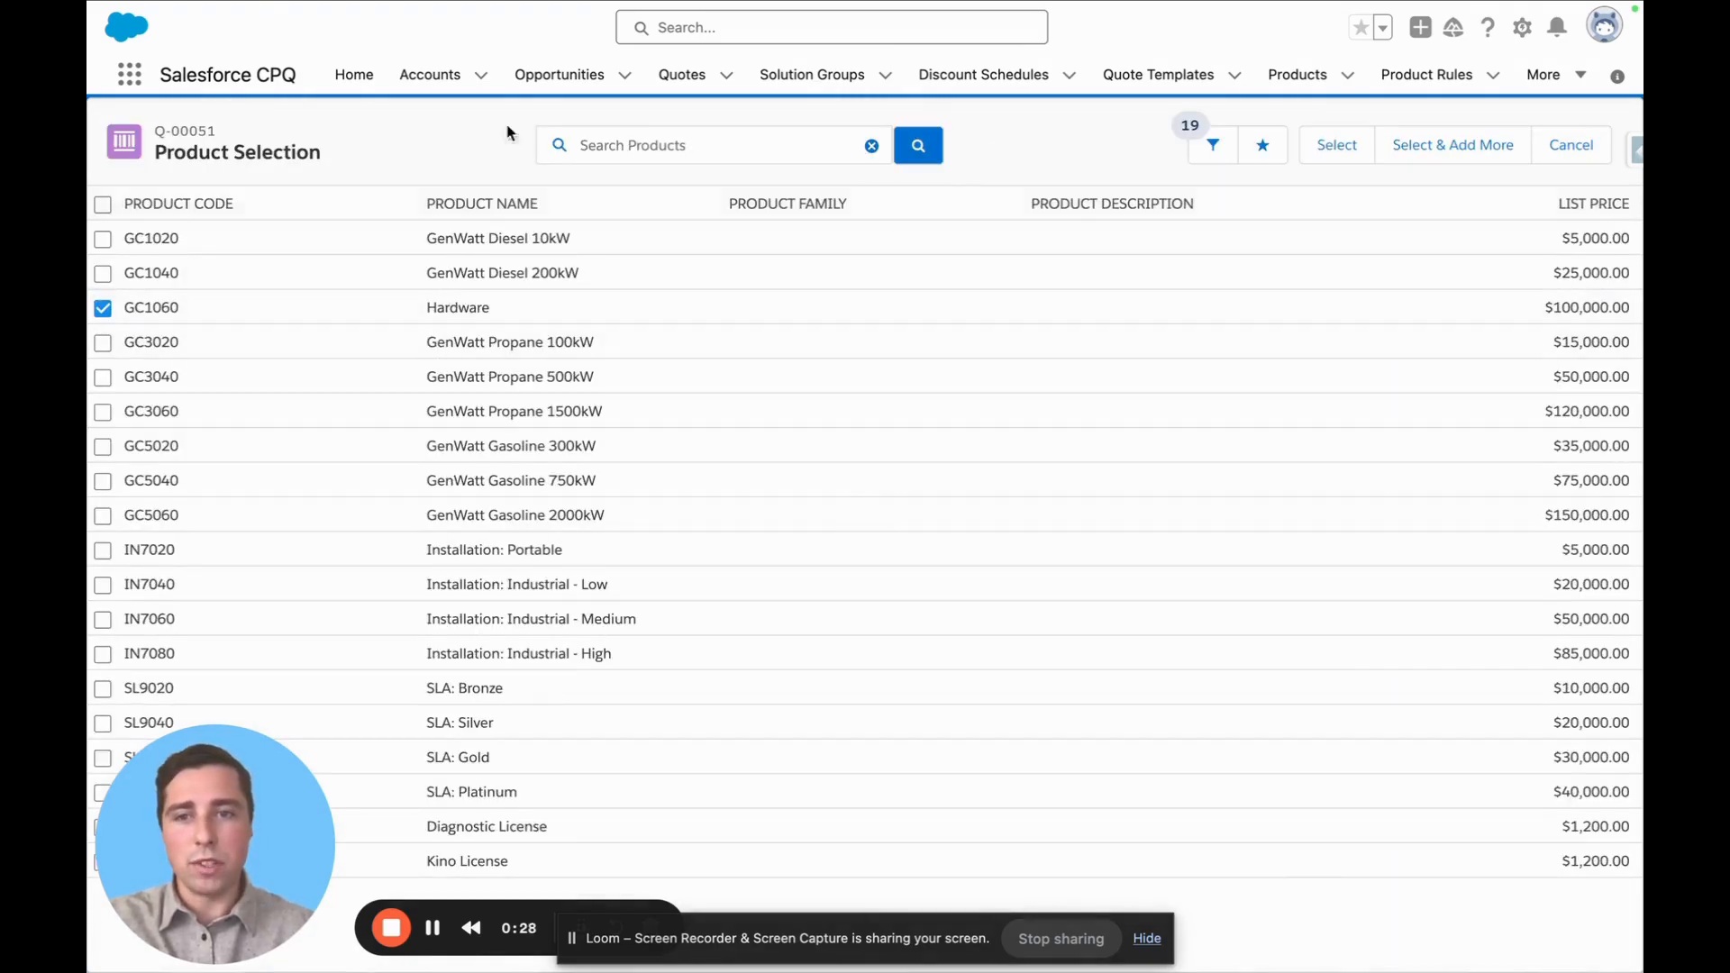
{"action": "left_click", "coordinate": [1322, 147]}
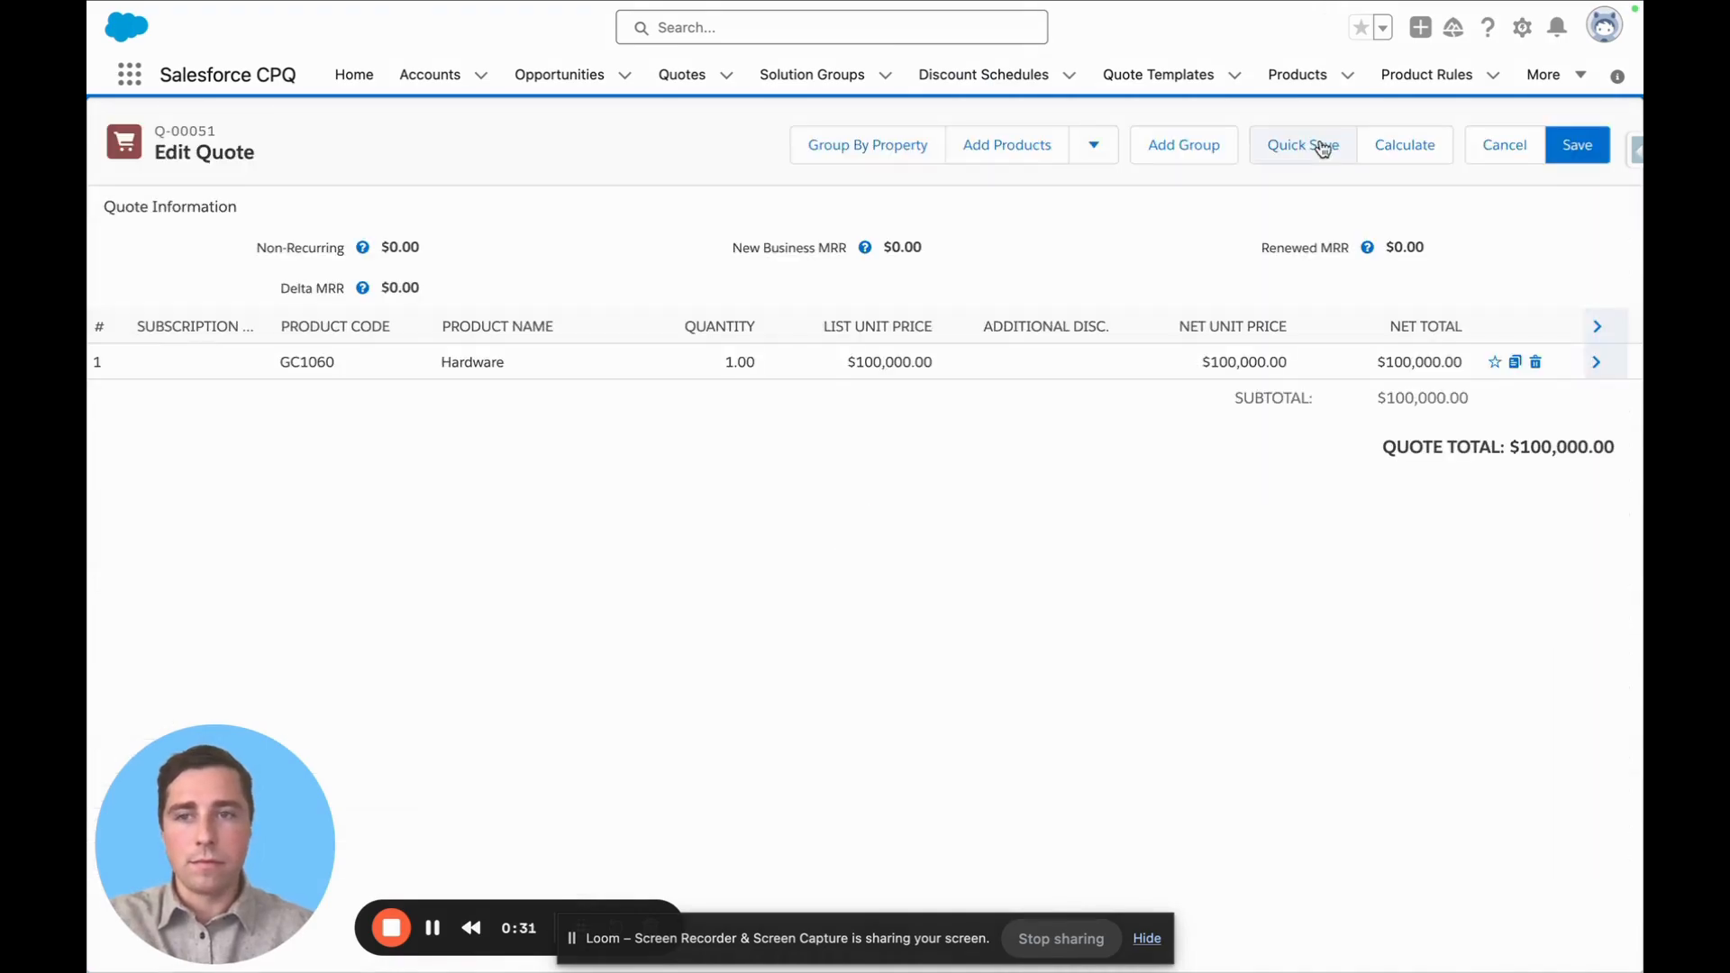
Set the Hardware line's quantity to 5 and quick save the quote
{"action": "left_click", "coordinate": [714, 361]}
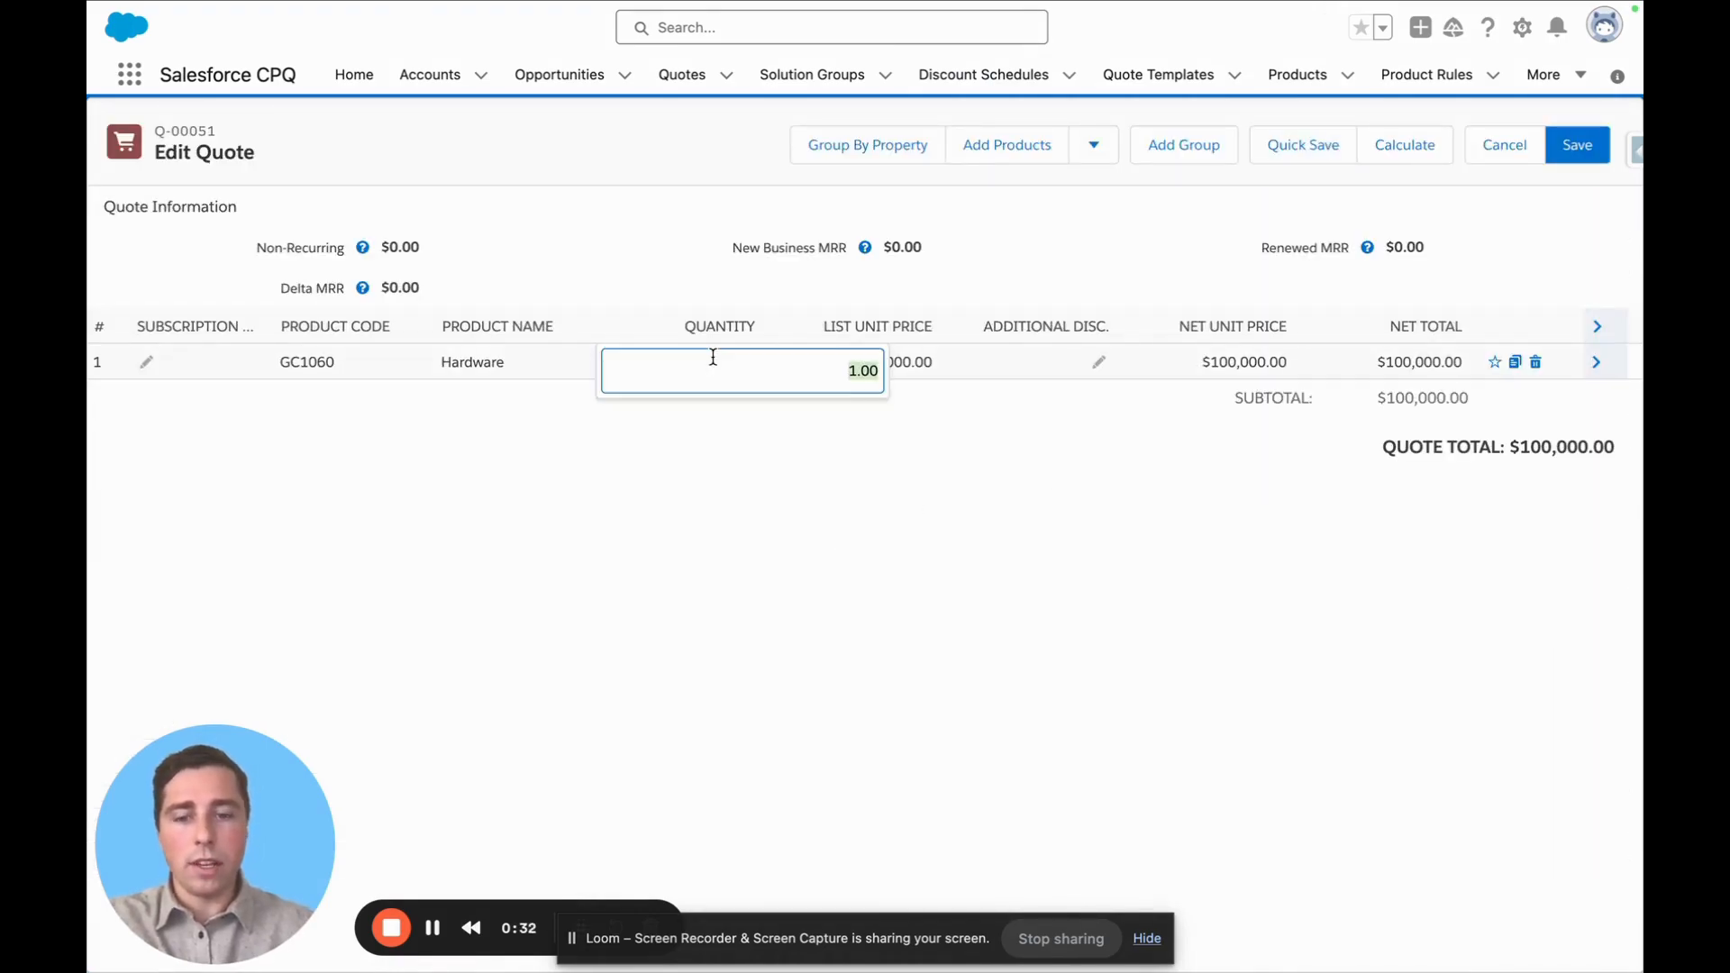
{"action": "type", "text": "5"}
{"action": "key", "text": "Return"}
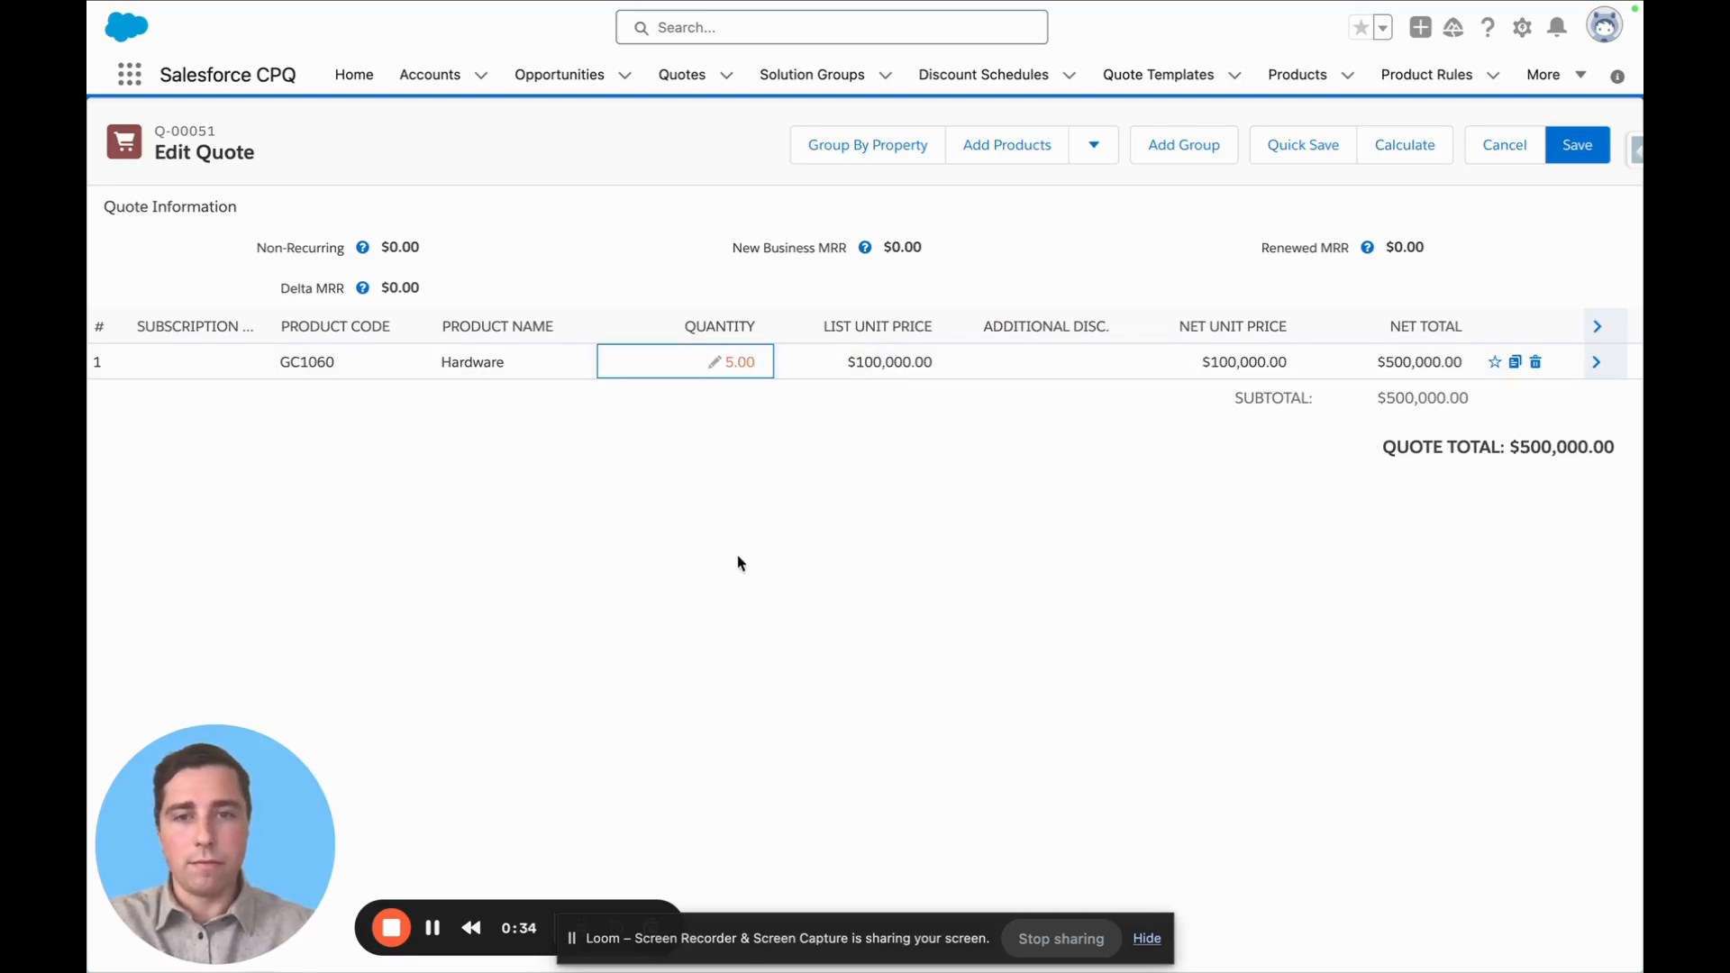
{"action": "left_click", "coordinate": [1299, 155]}
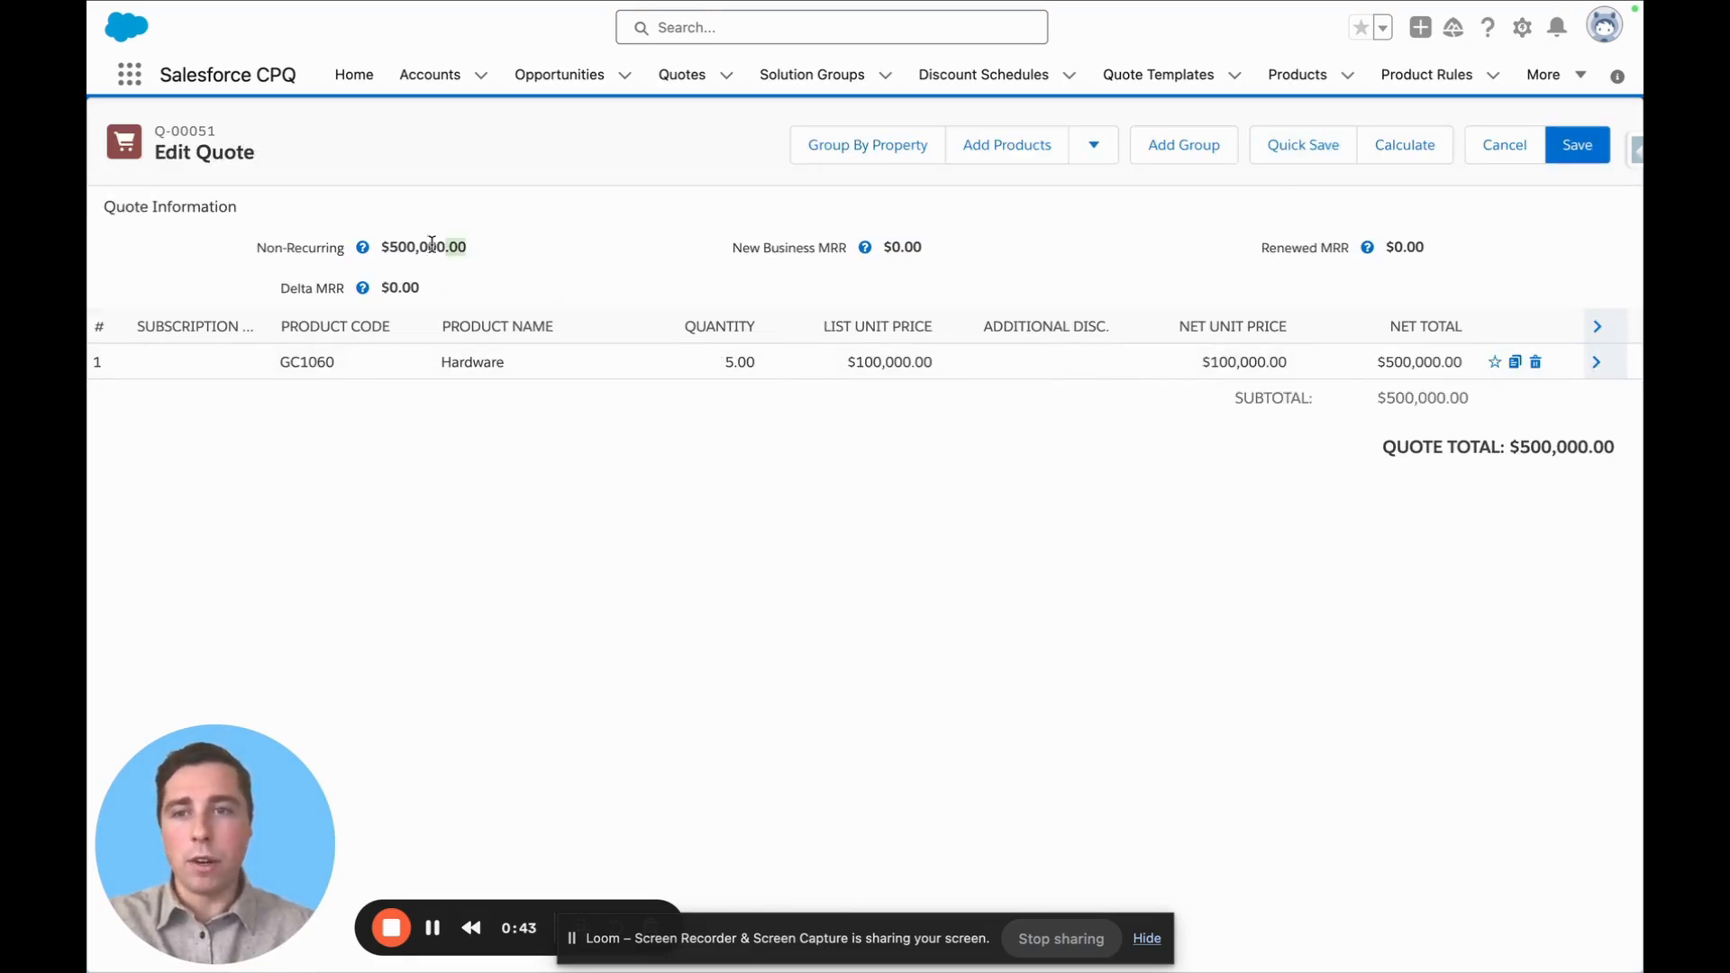
Highlight the quote's Non-Recurring total in the quote information
{"action": "left_click_drag", "start_coordinate": [477, 250], "coordinate": [259, 252]}
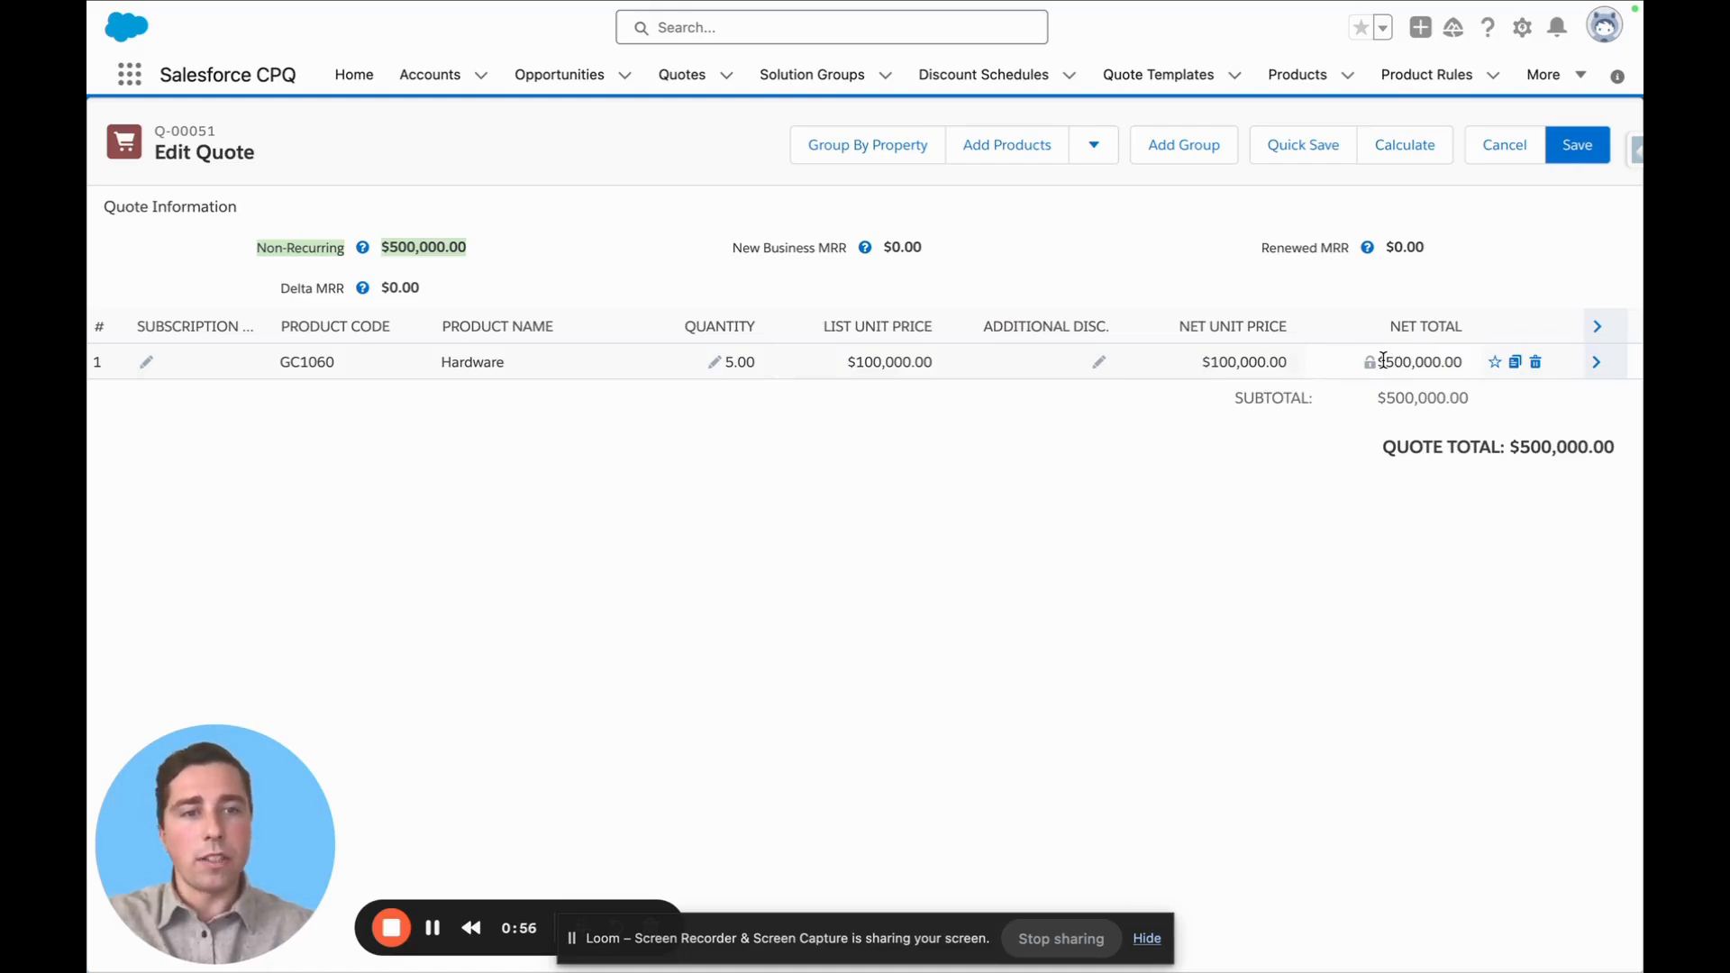
{"action": "left_click", "coordinate": [402, 261]}
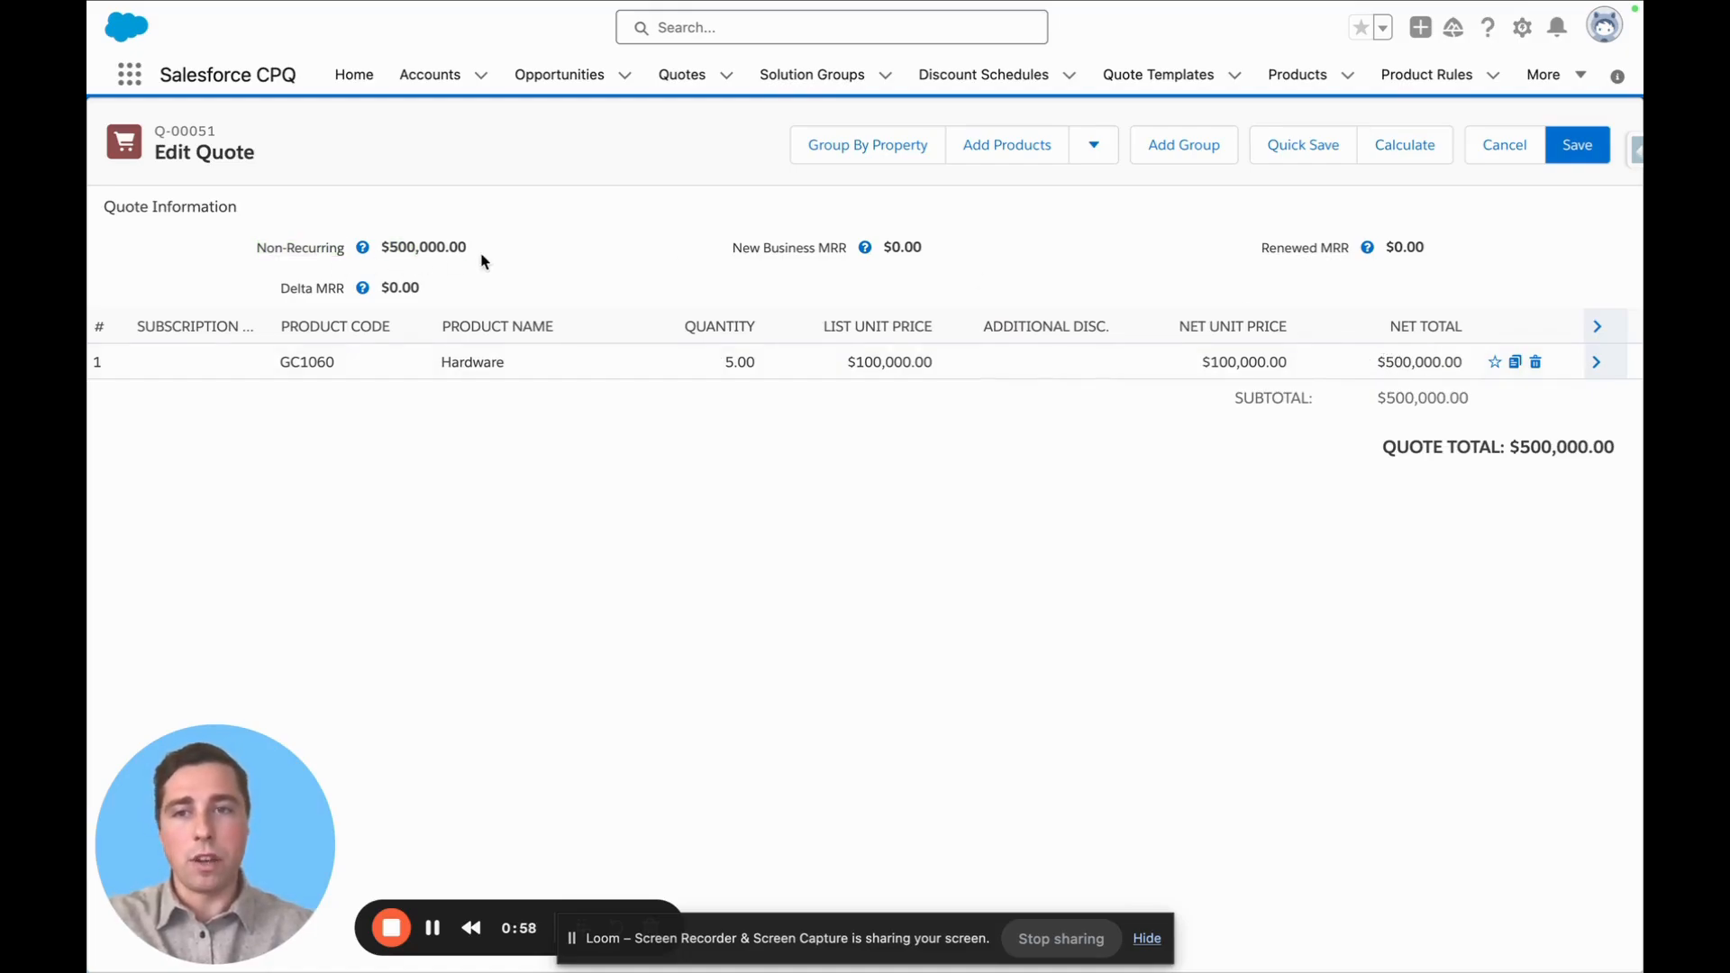
{"action": "left_click_drag", "start_coordinate": [498, 258], "coordinate": [374, 249]}
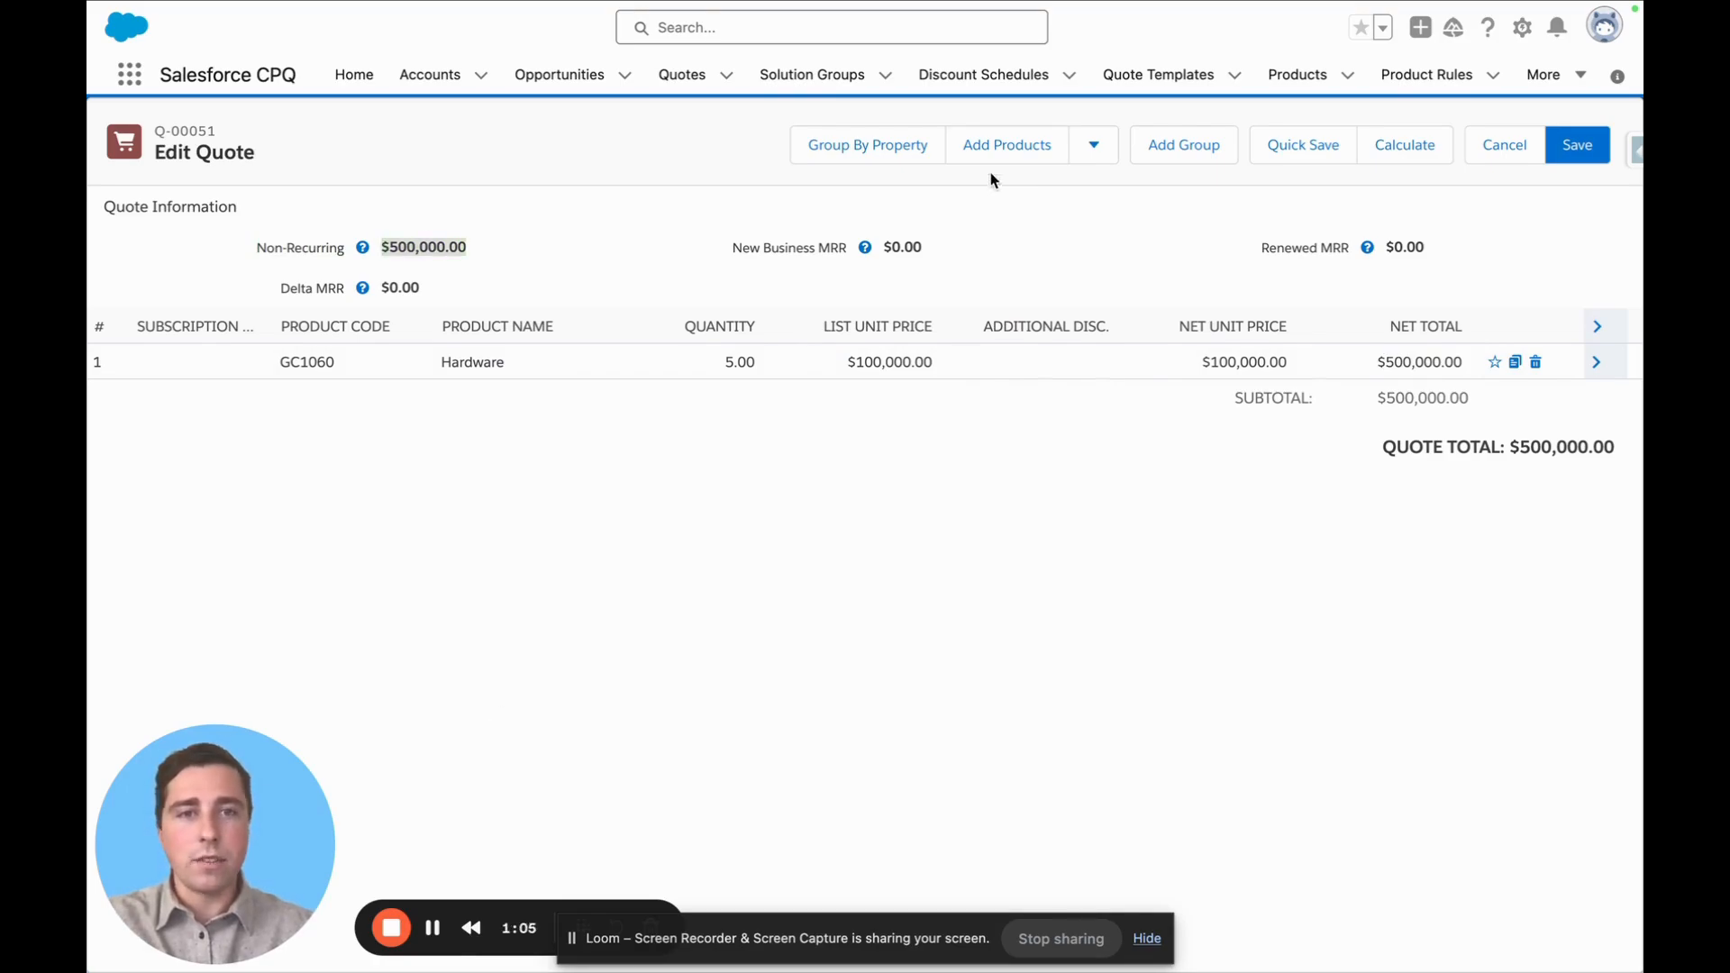
Search the product selection for SUB and add the Diagnostic License product to the quote
{"action": "left_click", "coordinate": [989, 148]}
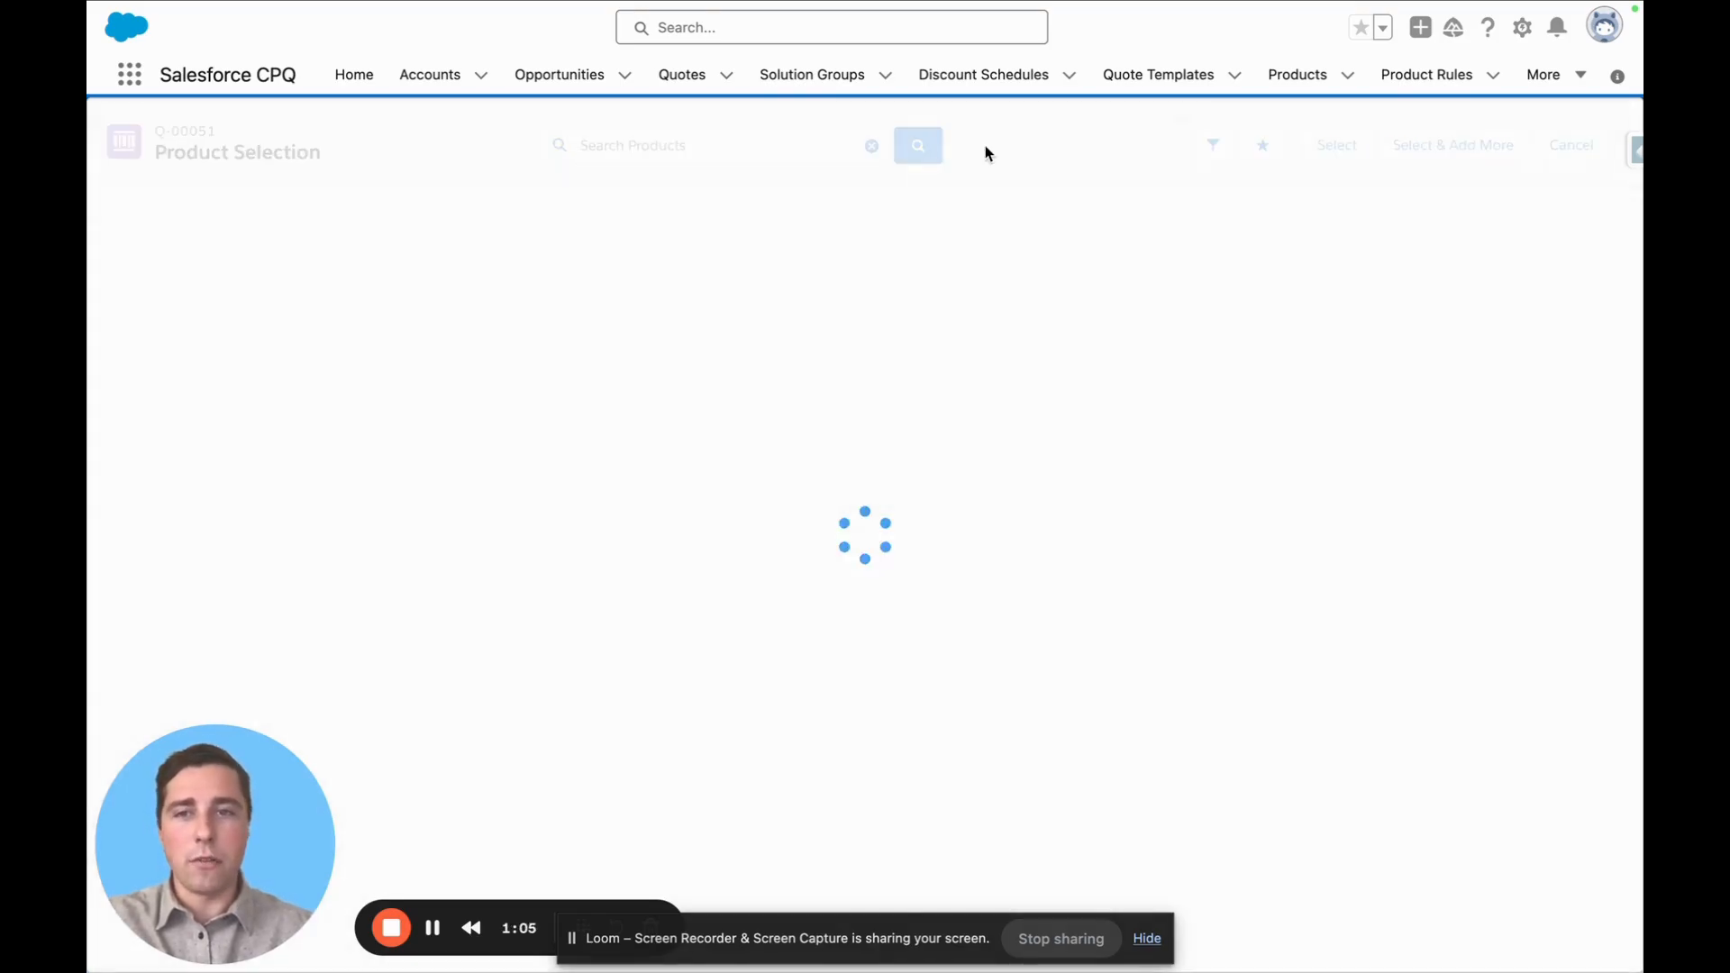
{"action": "left_click", "coordinate": [706, 149]}
{"action": "type", "text": "SU"}
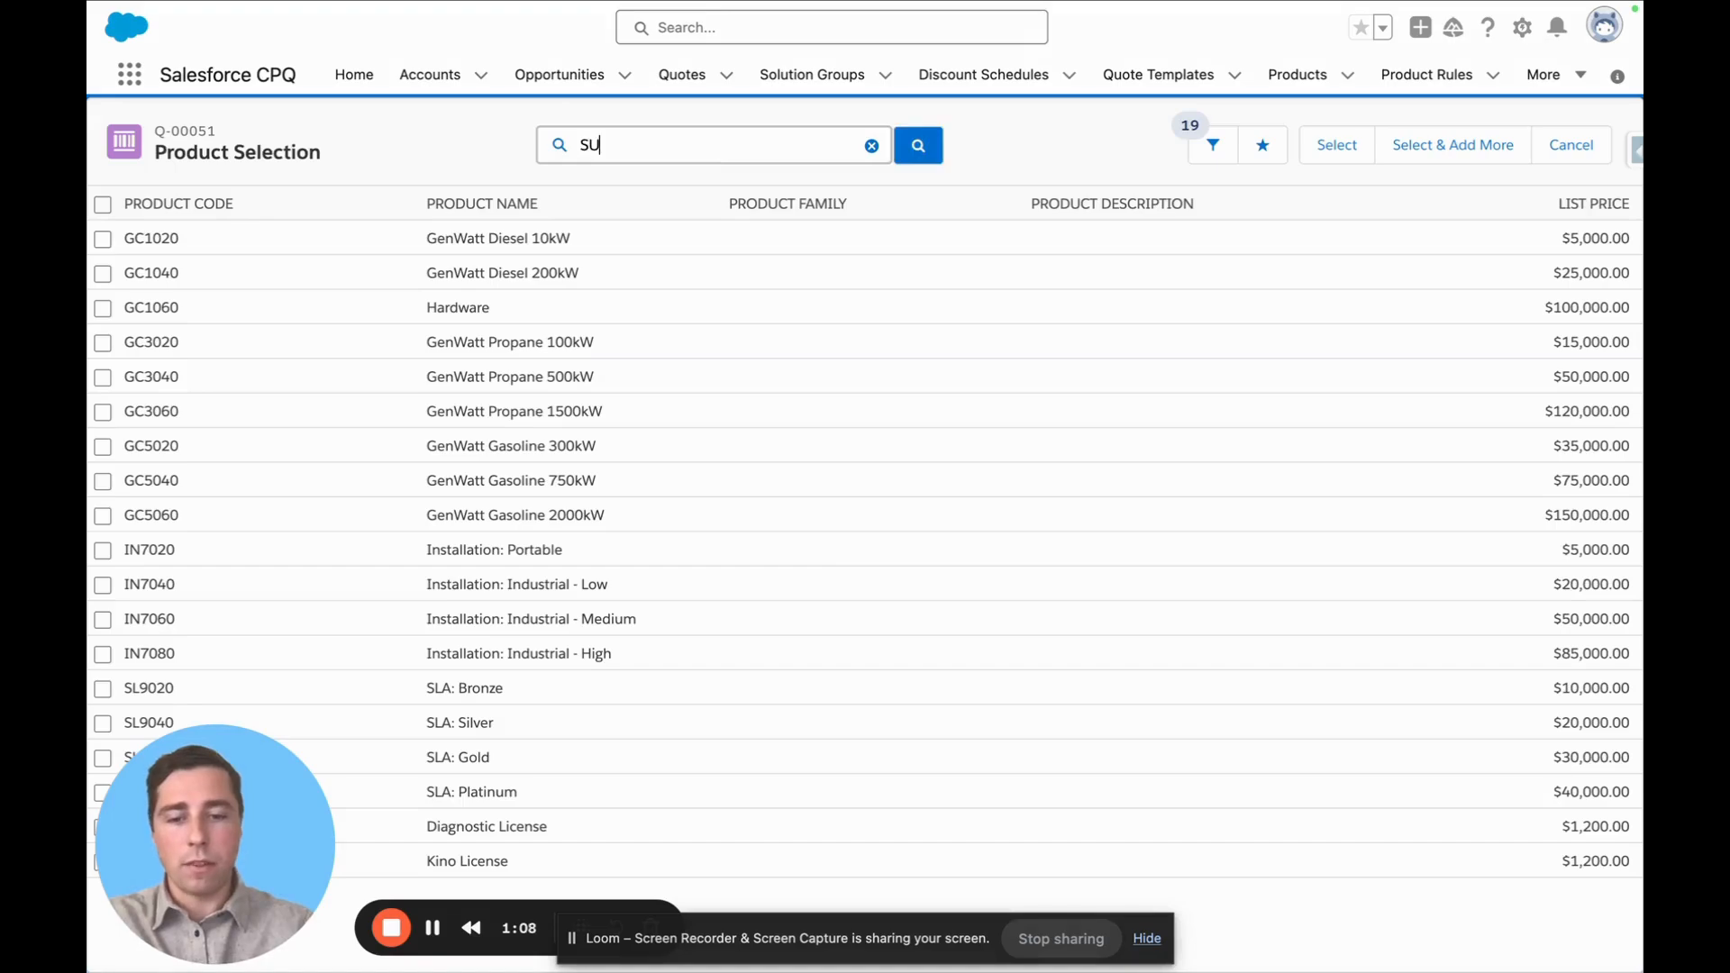
{"action": "type", "text": "B"}
{"action": "key", "text": "Return"}
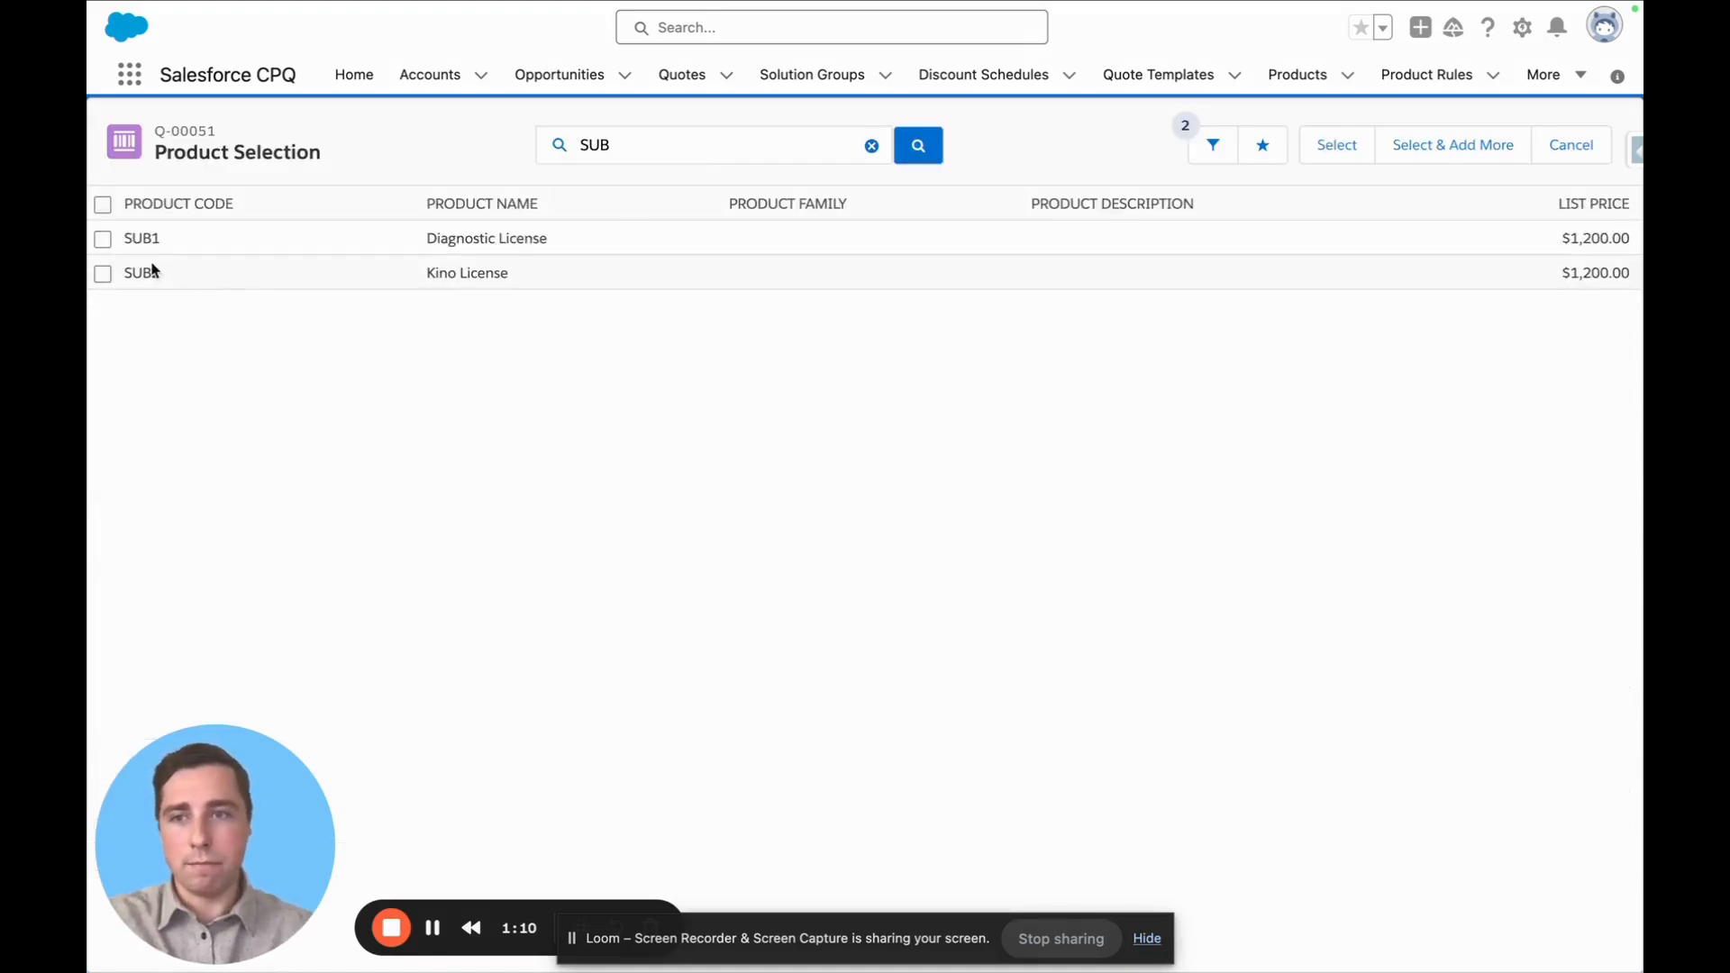
{"action": "left_click", "coordinate": [103, 239]}
{"action": "left_click", "coordinate": [1332, 144]}
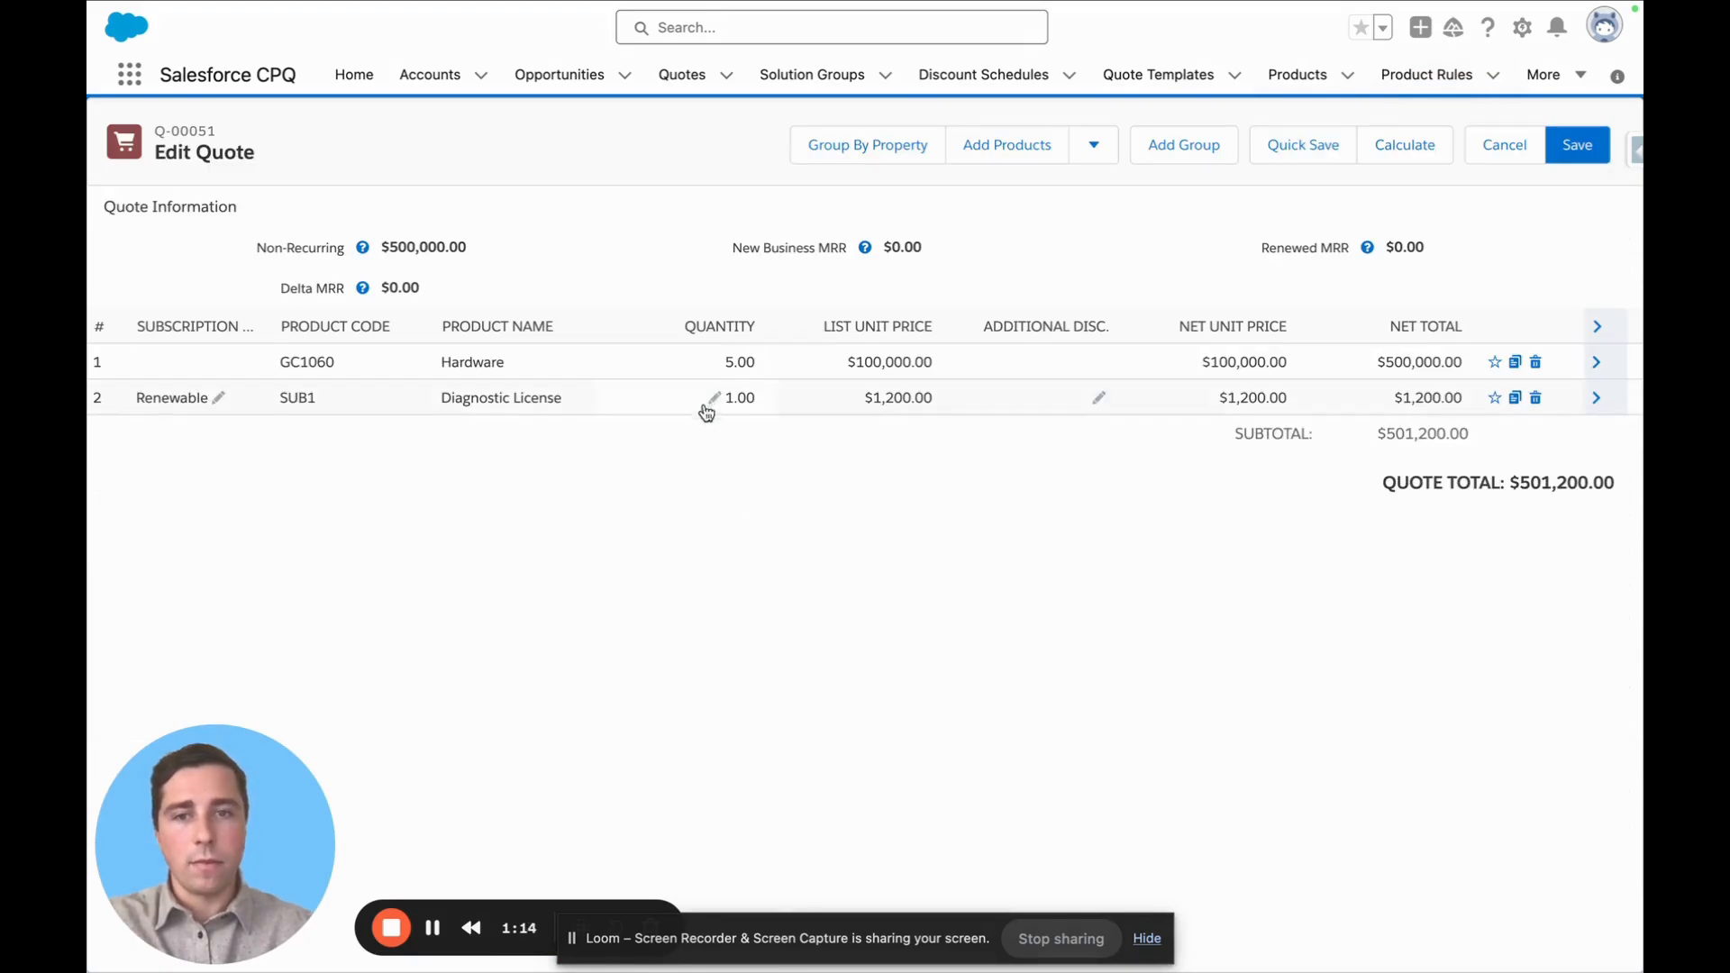
Set the Diagnostic License line's quantity to 10 and save the quote
{"action": "left_click", "coordinate": [706, 412]}
{"action": "type", "text": "10"}
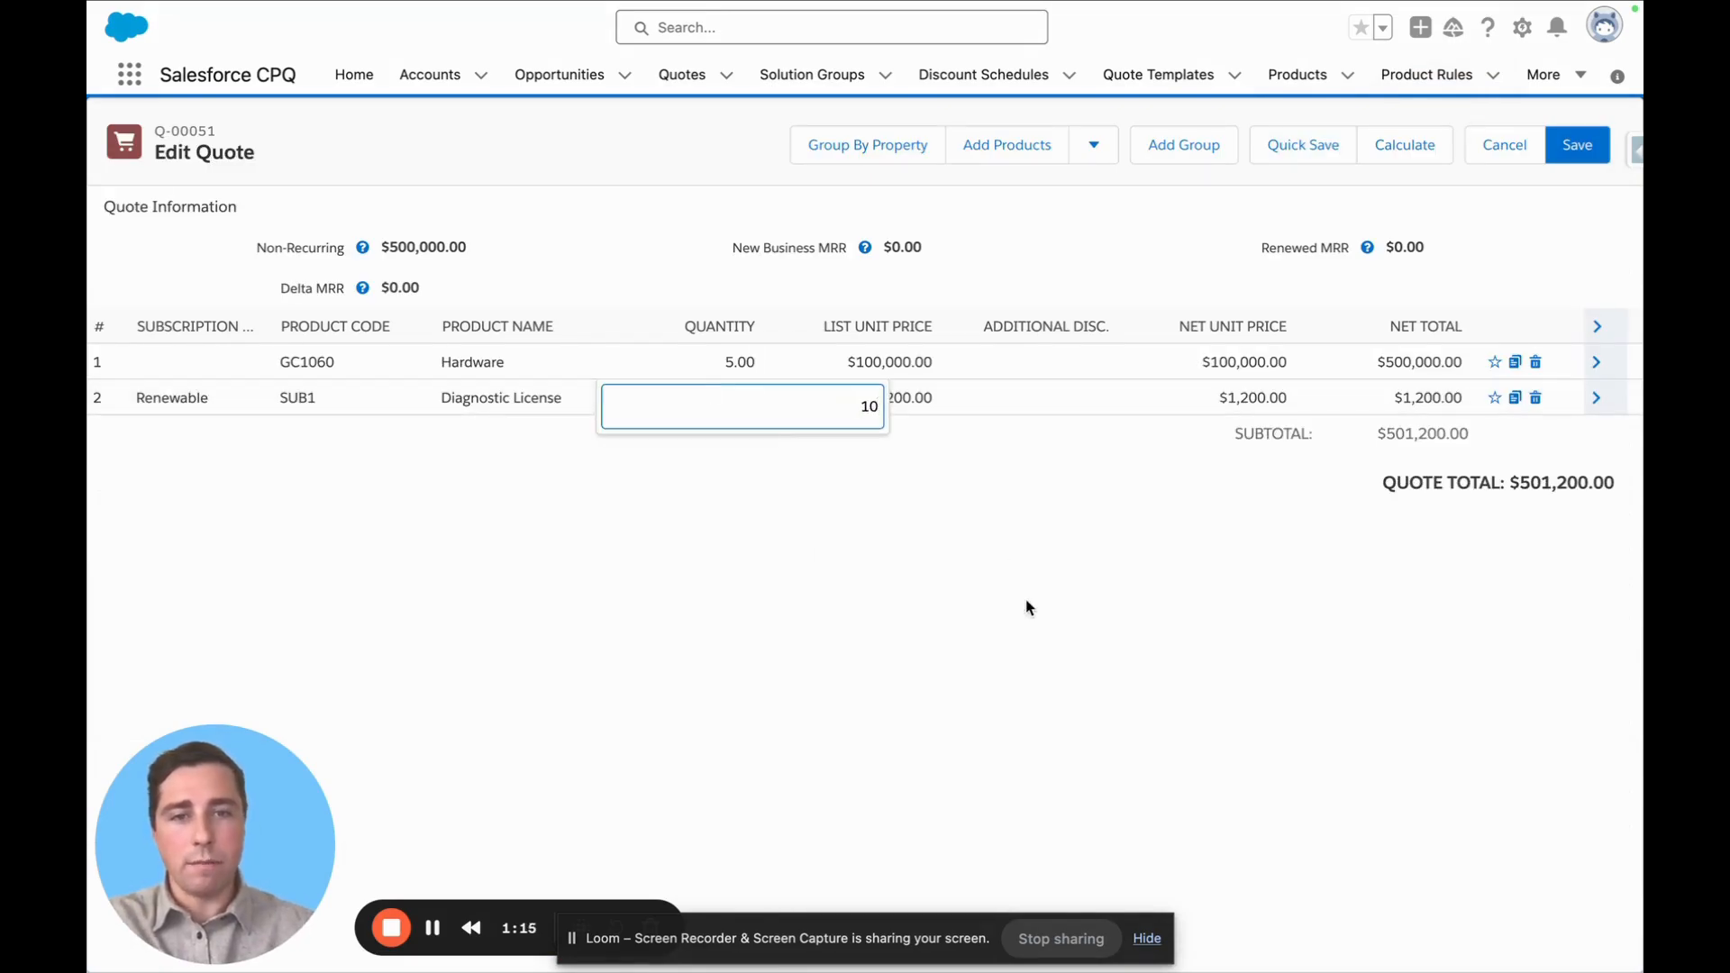
{"action": "left_click", "coordinate": [1030, 608]}
{"action": "left_click", "coordinate": [1302, 146]}
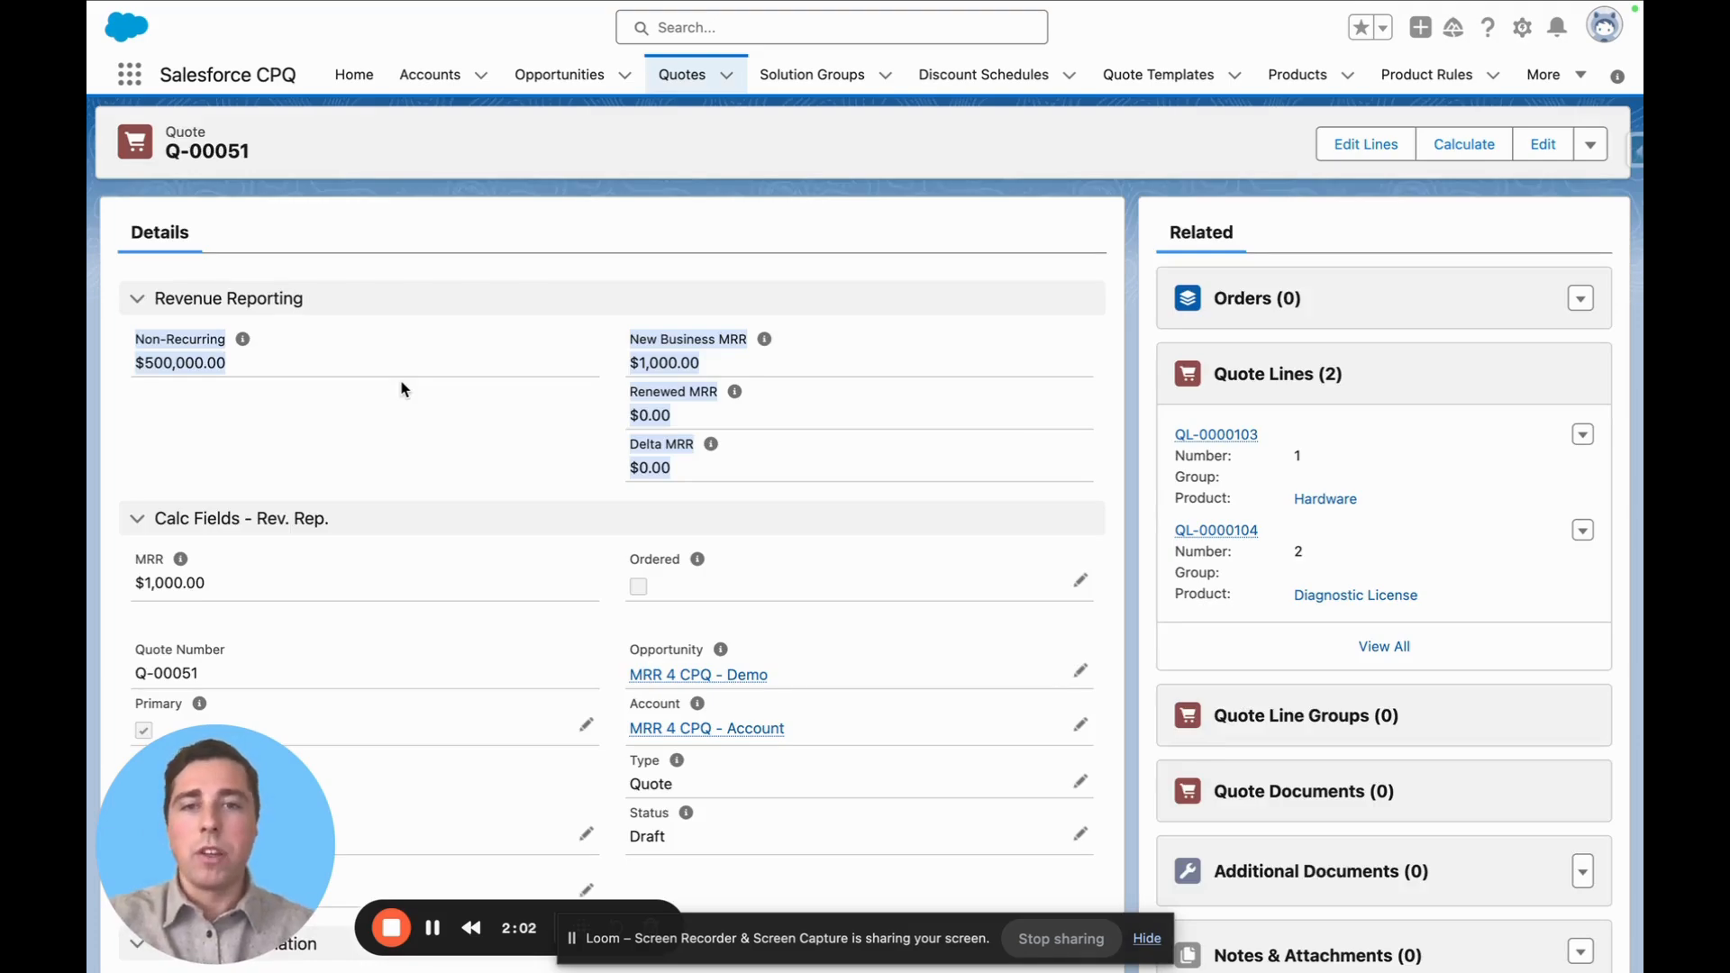
Review the MRR revenue reporting fields on the quote and the resulting contract's subscription
{"action": "left_click", "coordinate": [696, 471]}
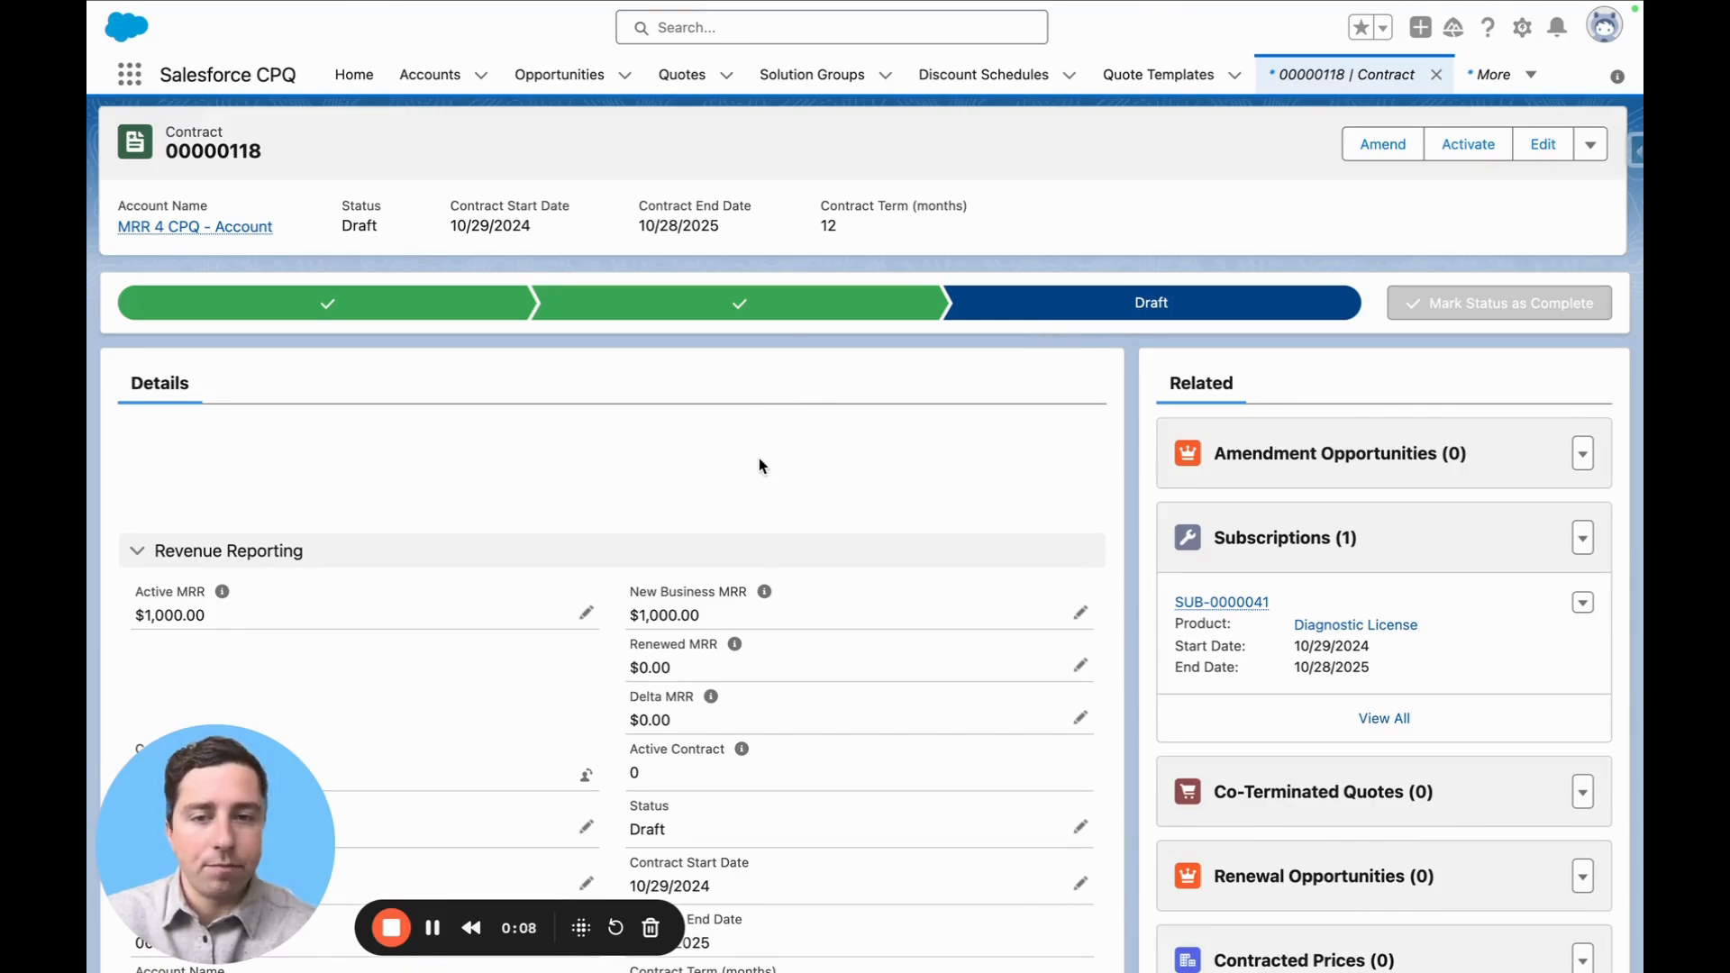
{"action": "mouse_move", "coordinate": [1244, 608]}
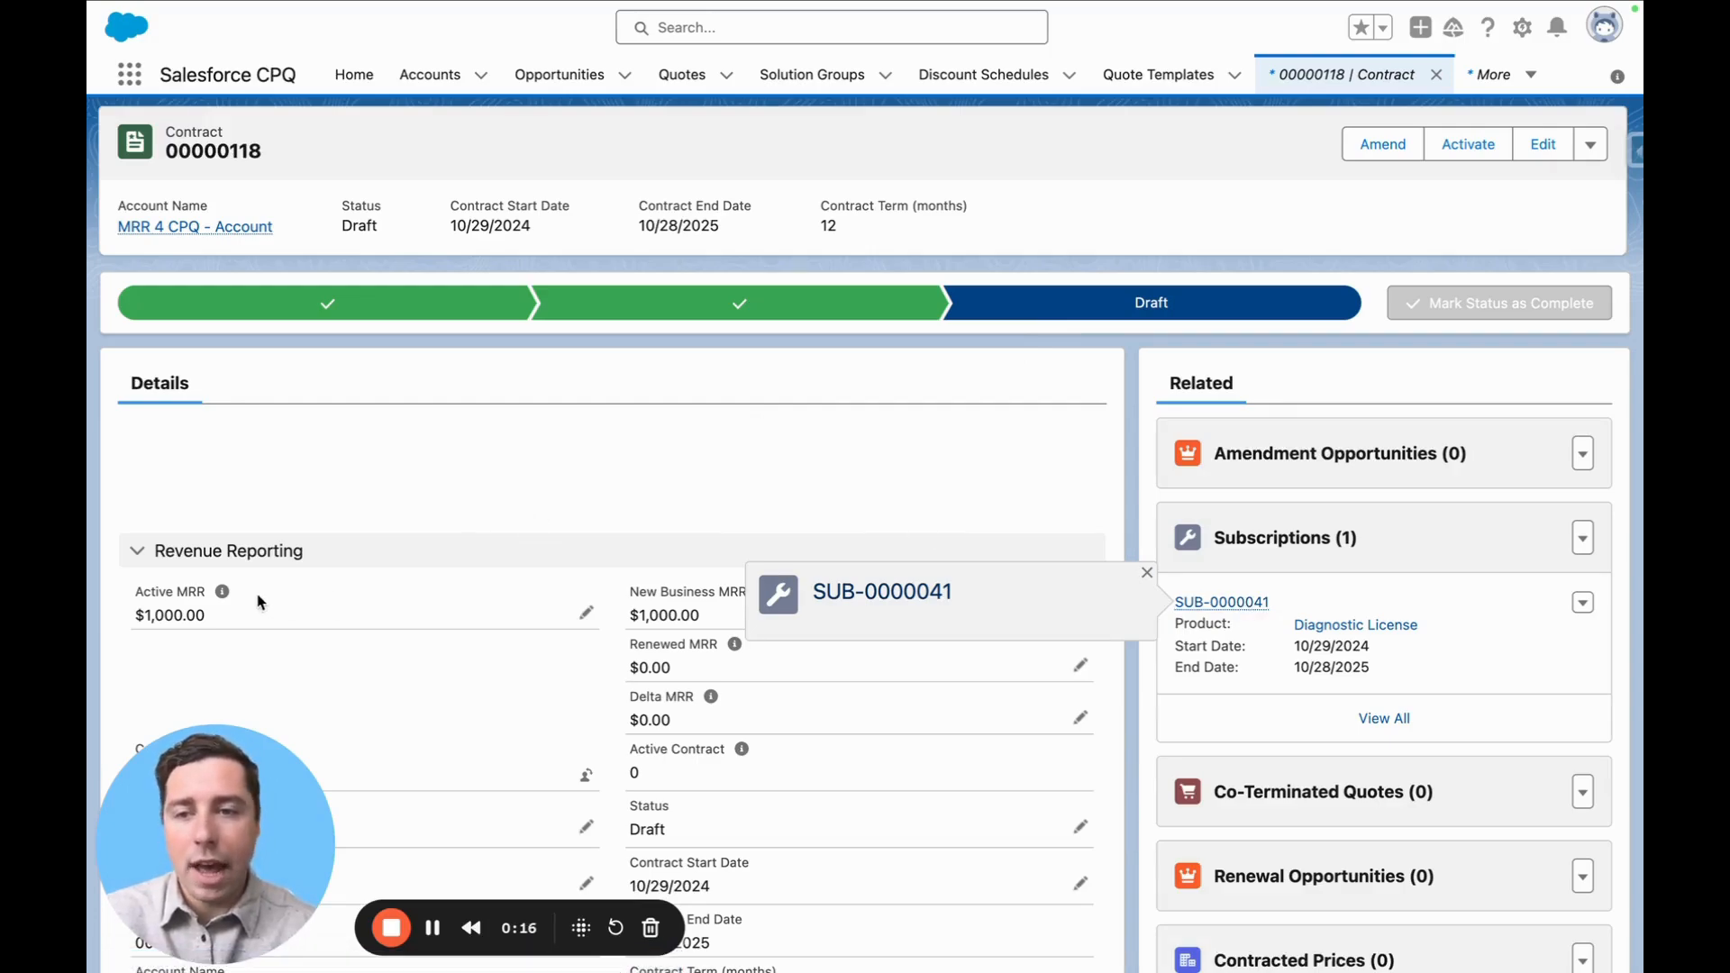
{"action": "mouse_move", "coordinate": [223, 595]}
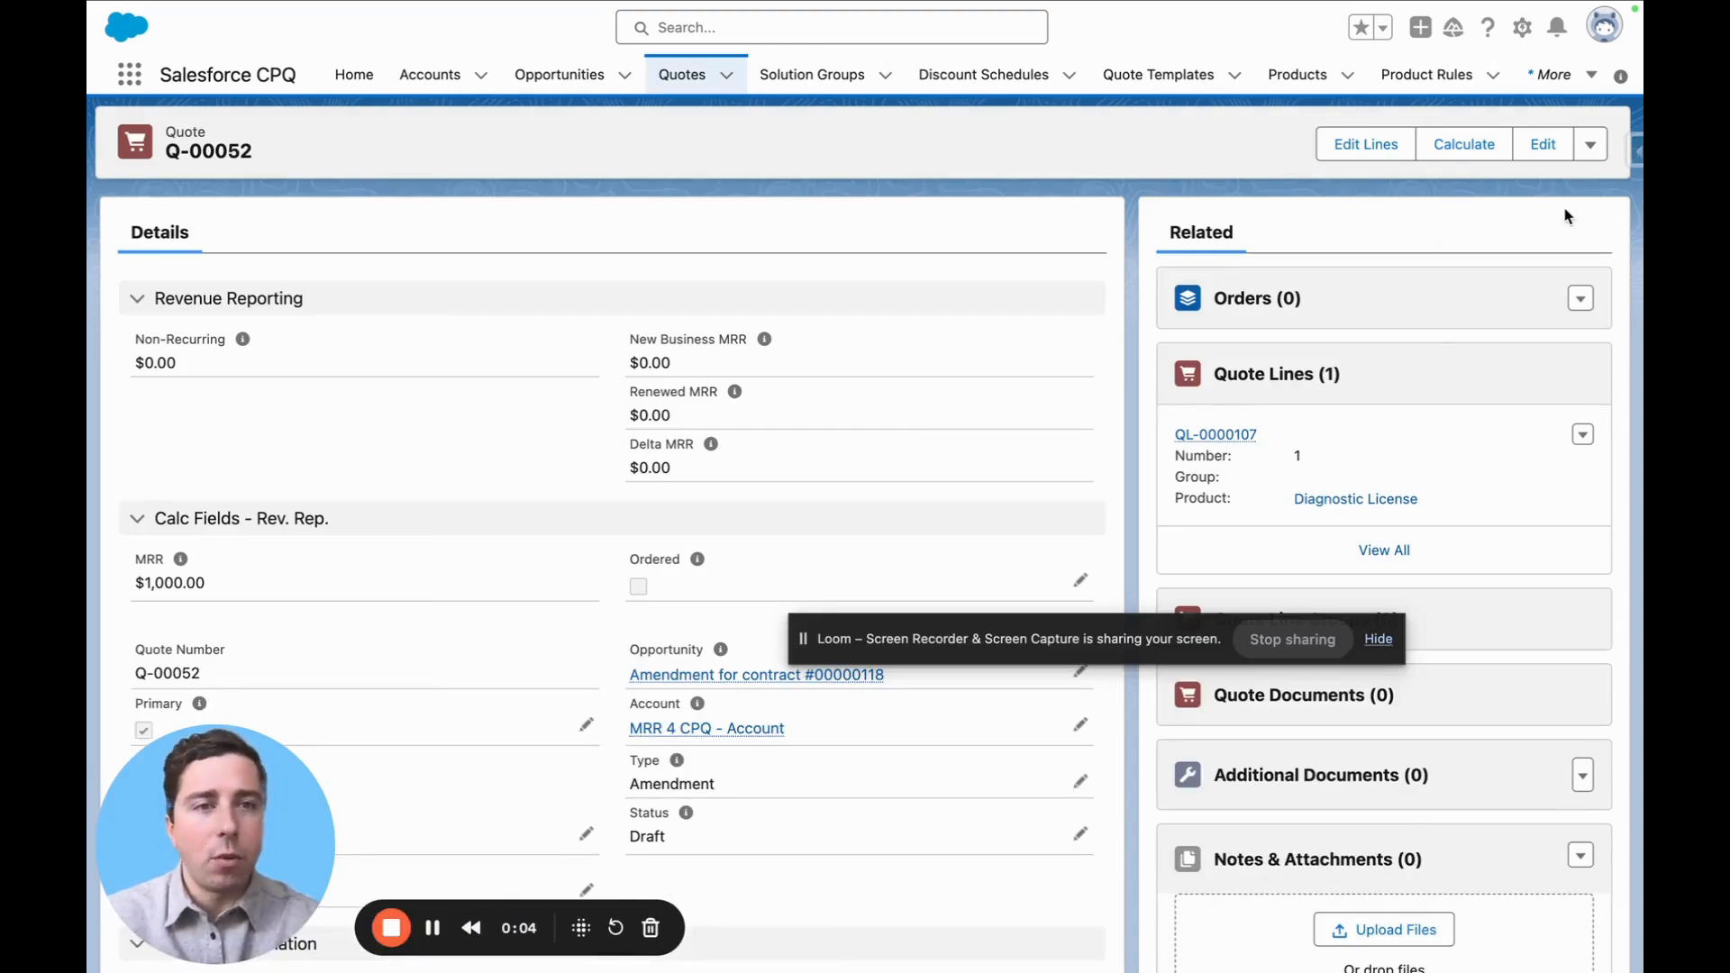
Edit the lines of amendment quote Q-00052, set the Diagnostic License quantity to 15, and quick save
{"action": "left_click", "coordinate": [1356, 144]}
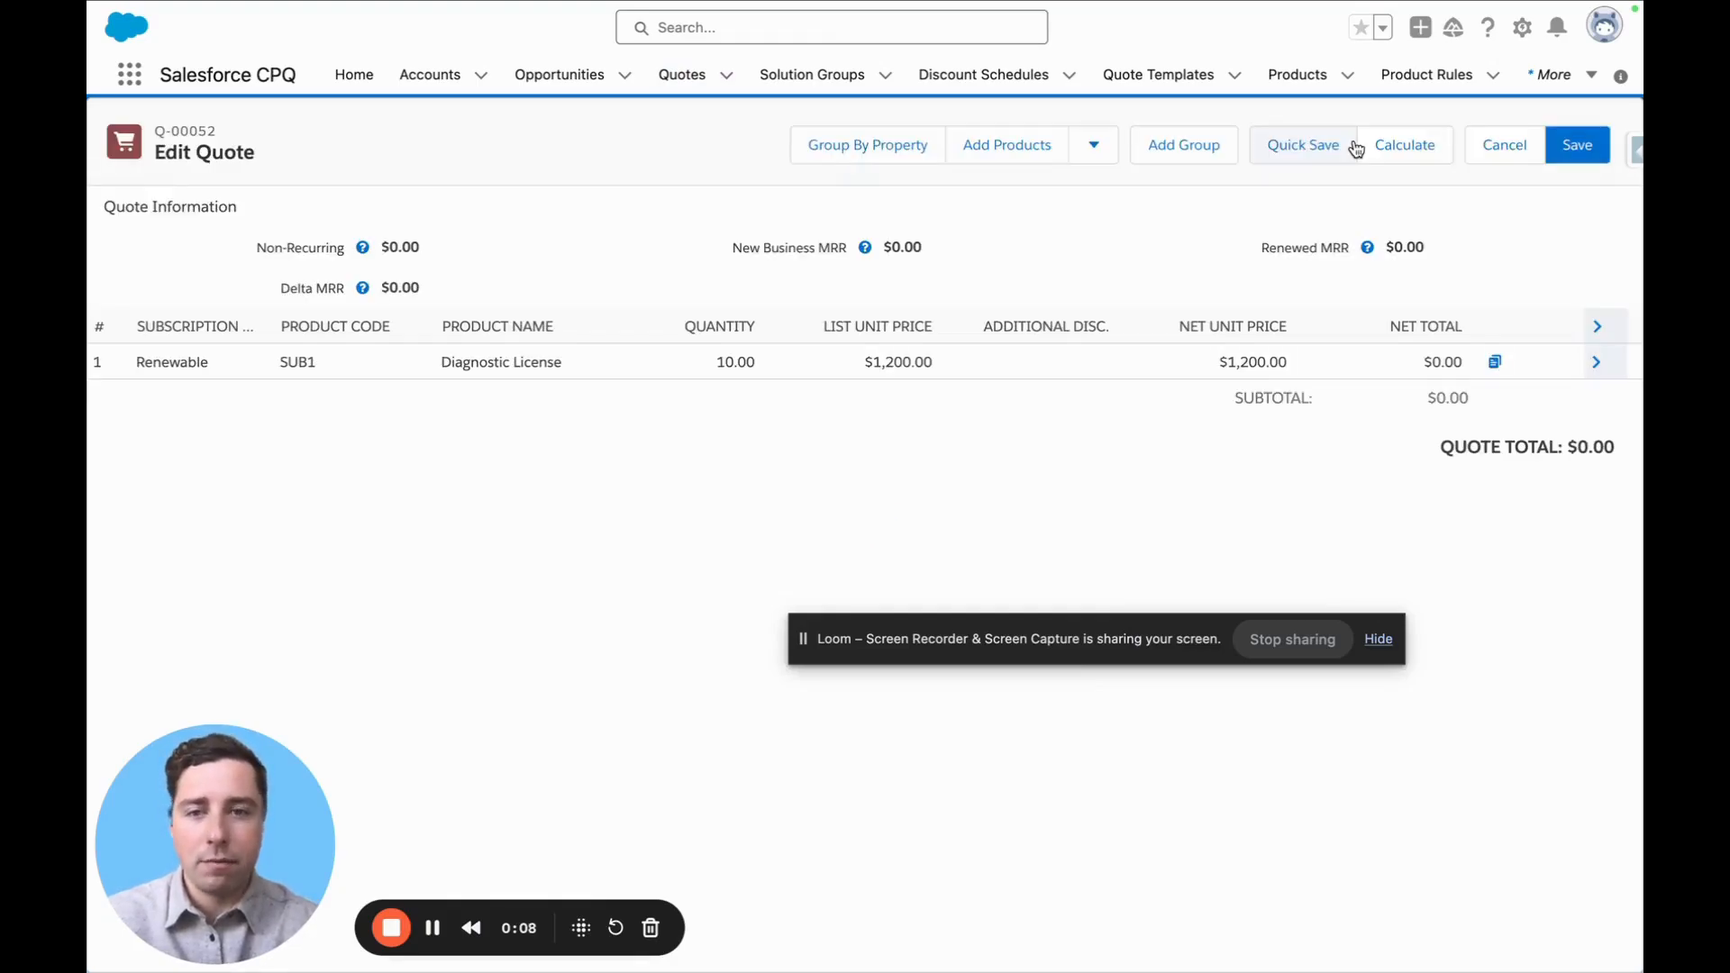
{"action": "left_click", "coordinate": [703, 360]}
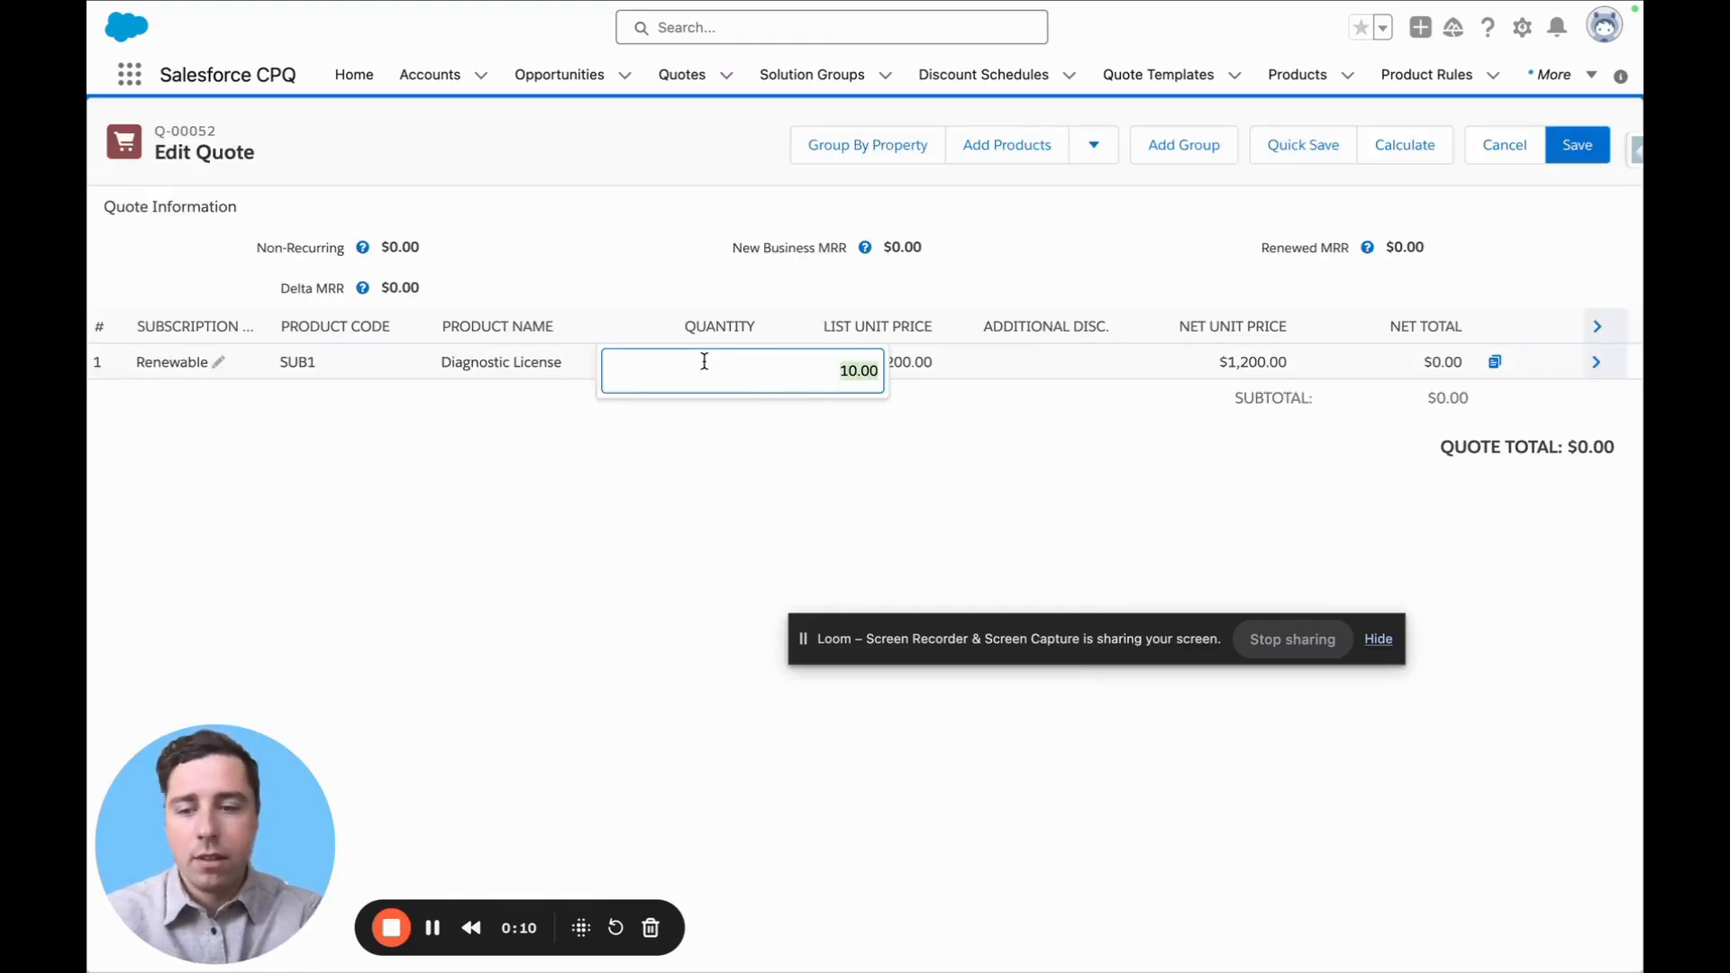
{"action": "type", "text": "15"}
{"action": "left_click", "coordinate": [947, 465]}
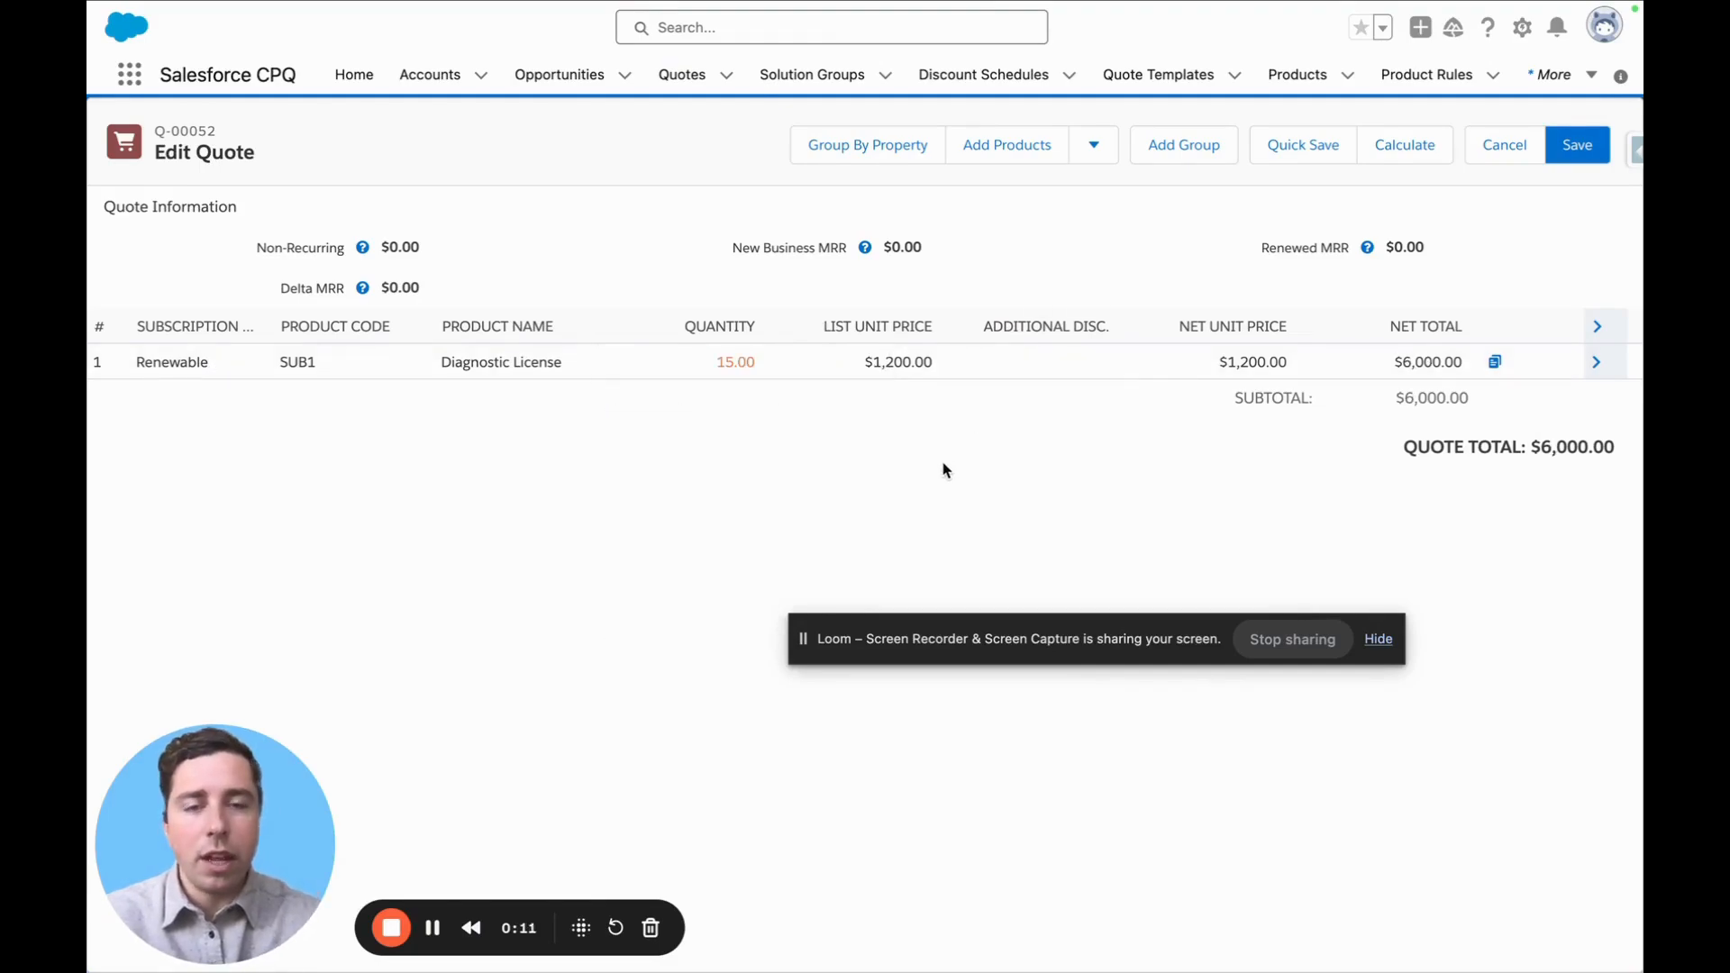
{"action": "left_click", "coordinate": [1293, 150]}
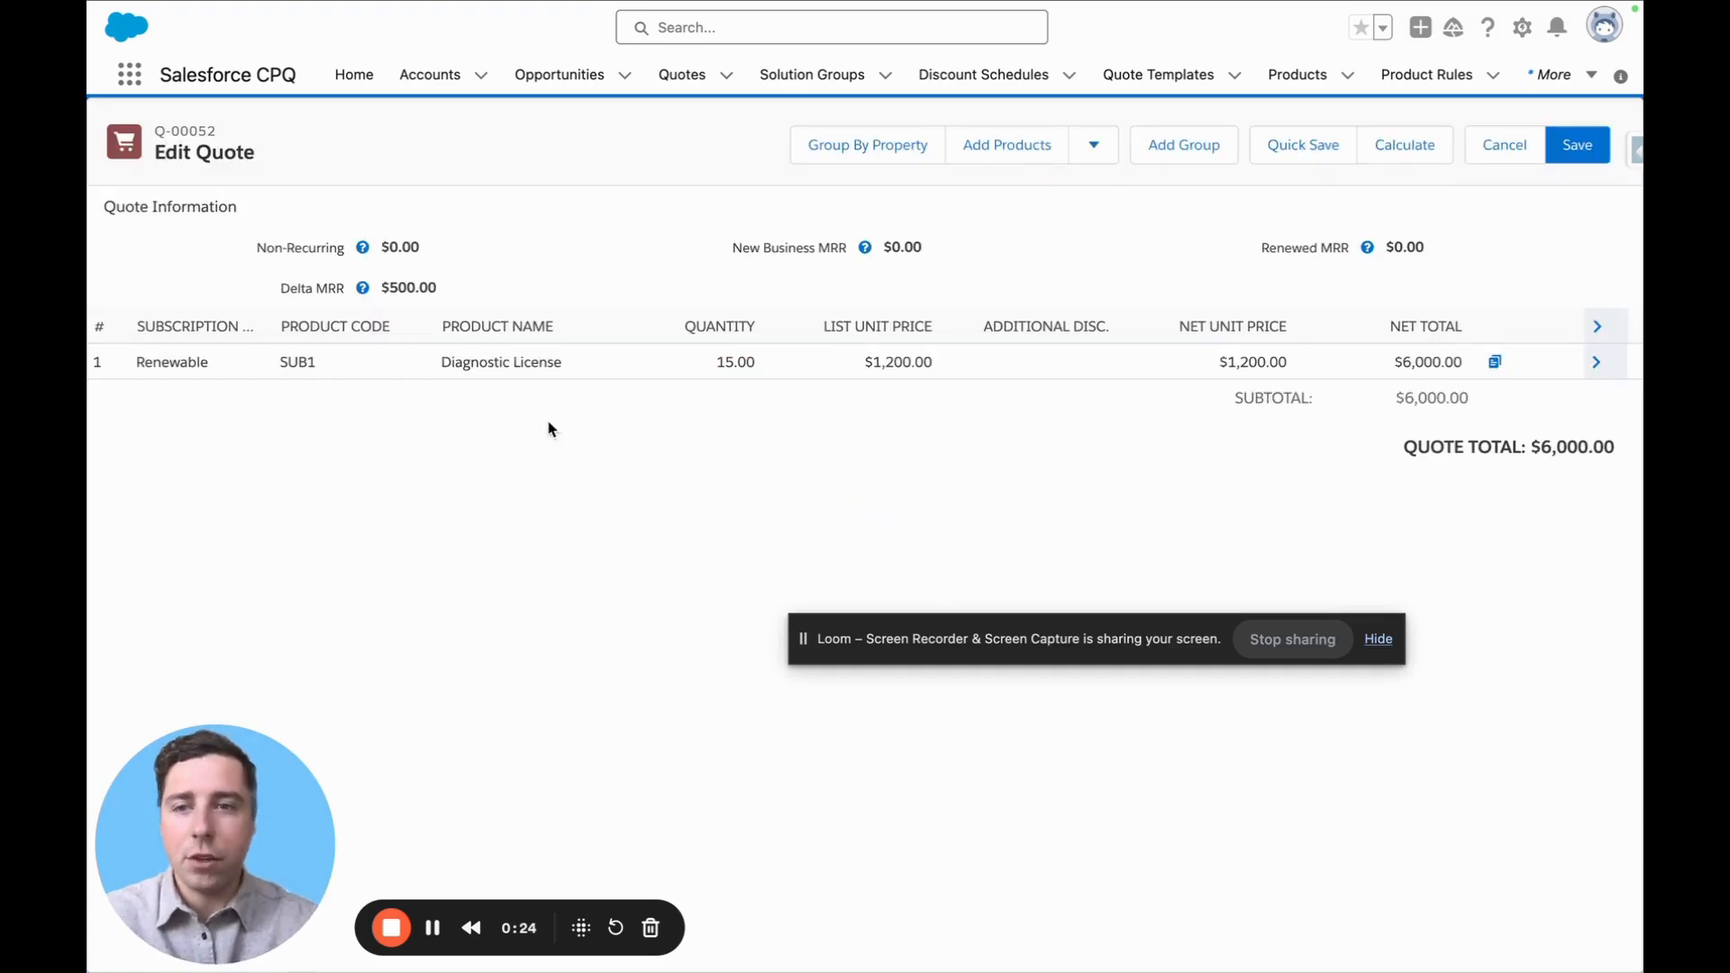
Highlight the amendment quote's Delta MRR and the line's net total
{"action": "left_click_drag", "start_coordinate": [449, 291], "coordinate": [382, 288]}
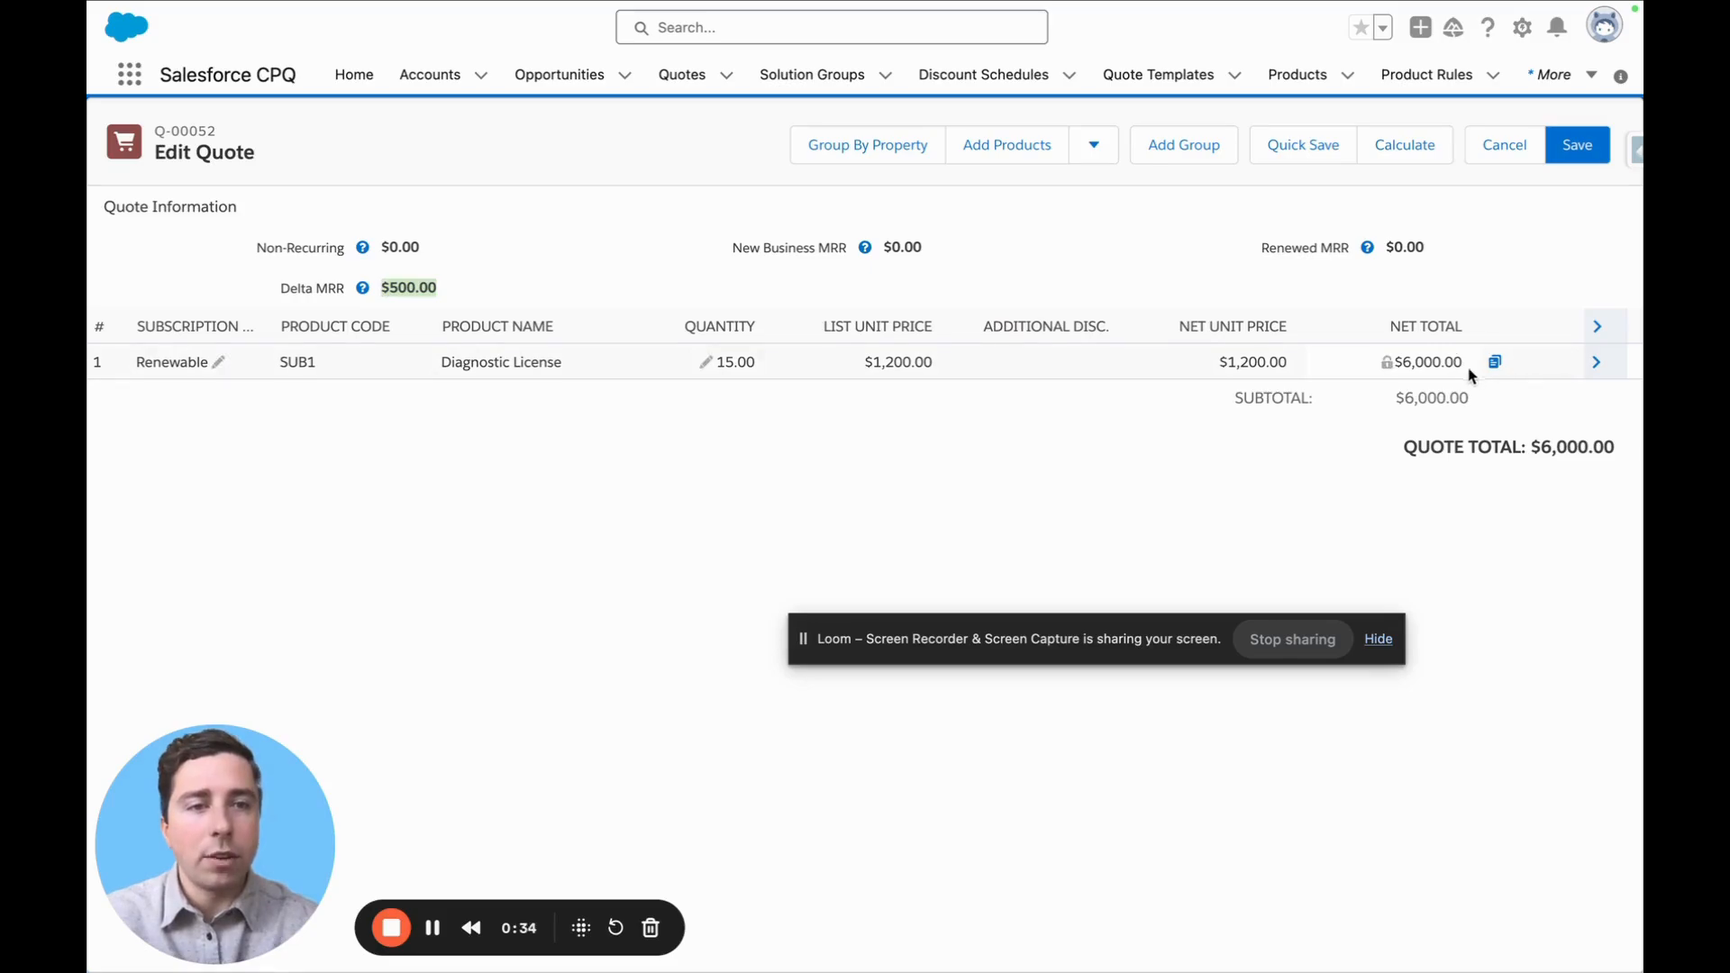
{"action": "left_click_drag", "start_coordinate": [1465, 367], "coordinate": [1400, 369]}
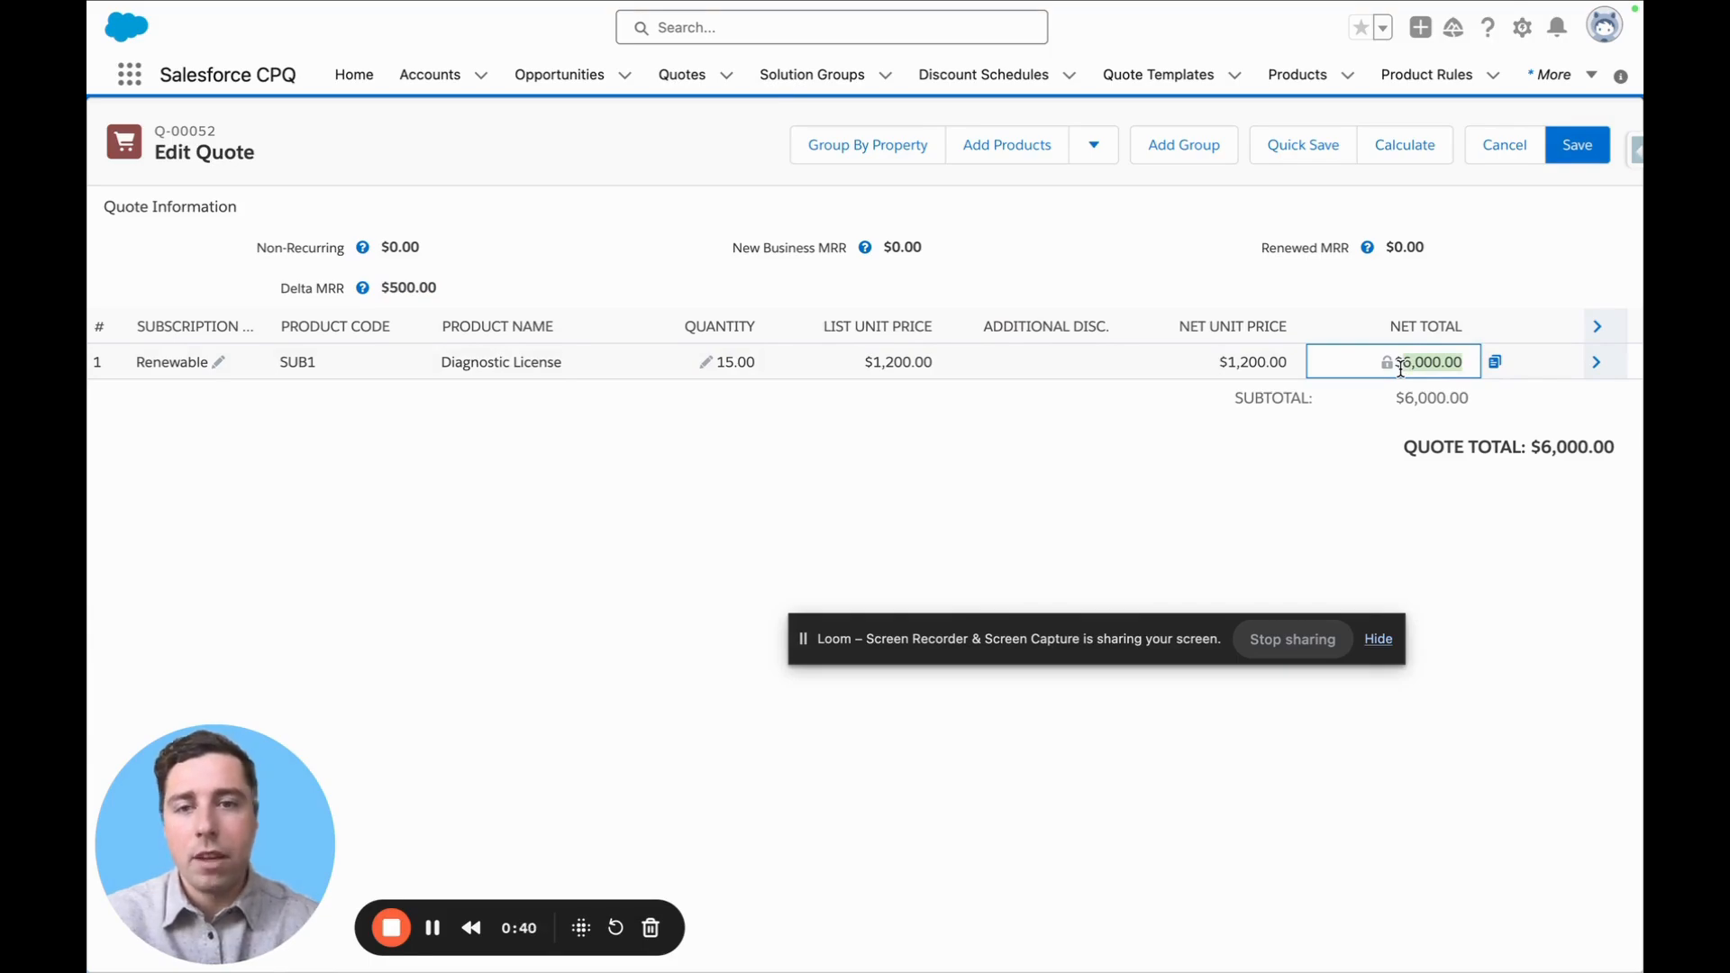
Reduce the Diagnostic License quantity to 5 and quick save the amendment quote
{"action": "left_click", "coordinate": [708, 362]}
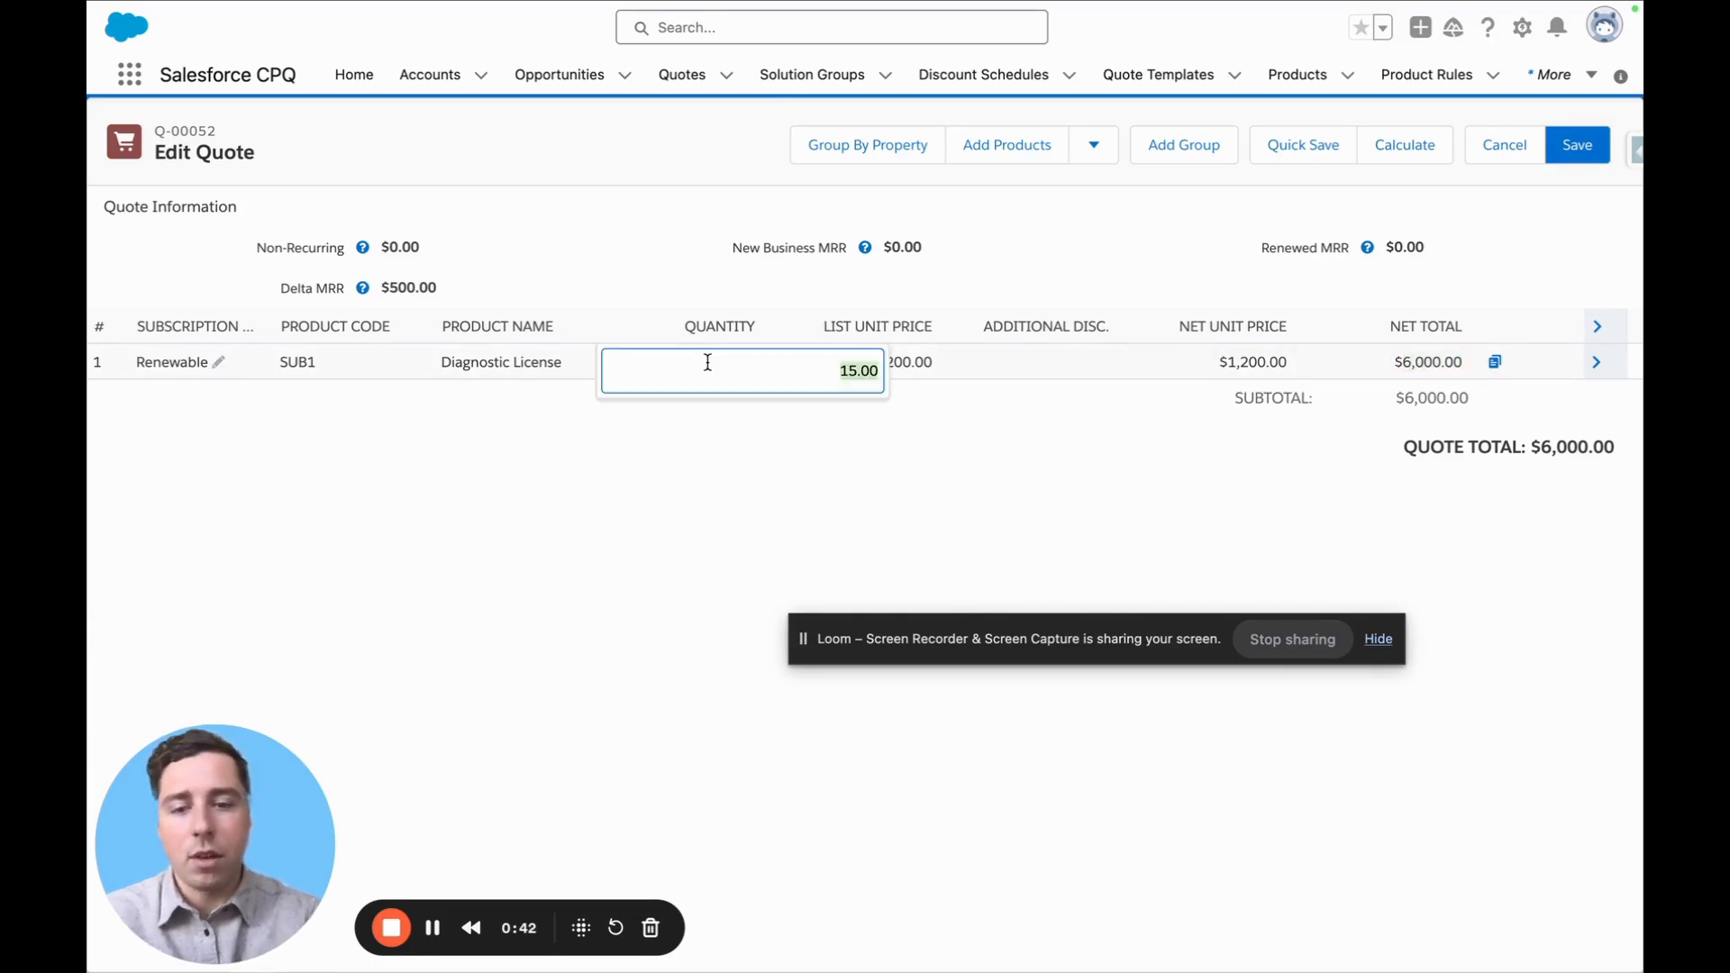
{"action": "type", "text": "5"}
{"action": "left_click", "coordinate": [565, 557]}
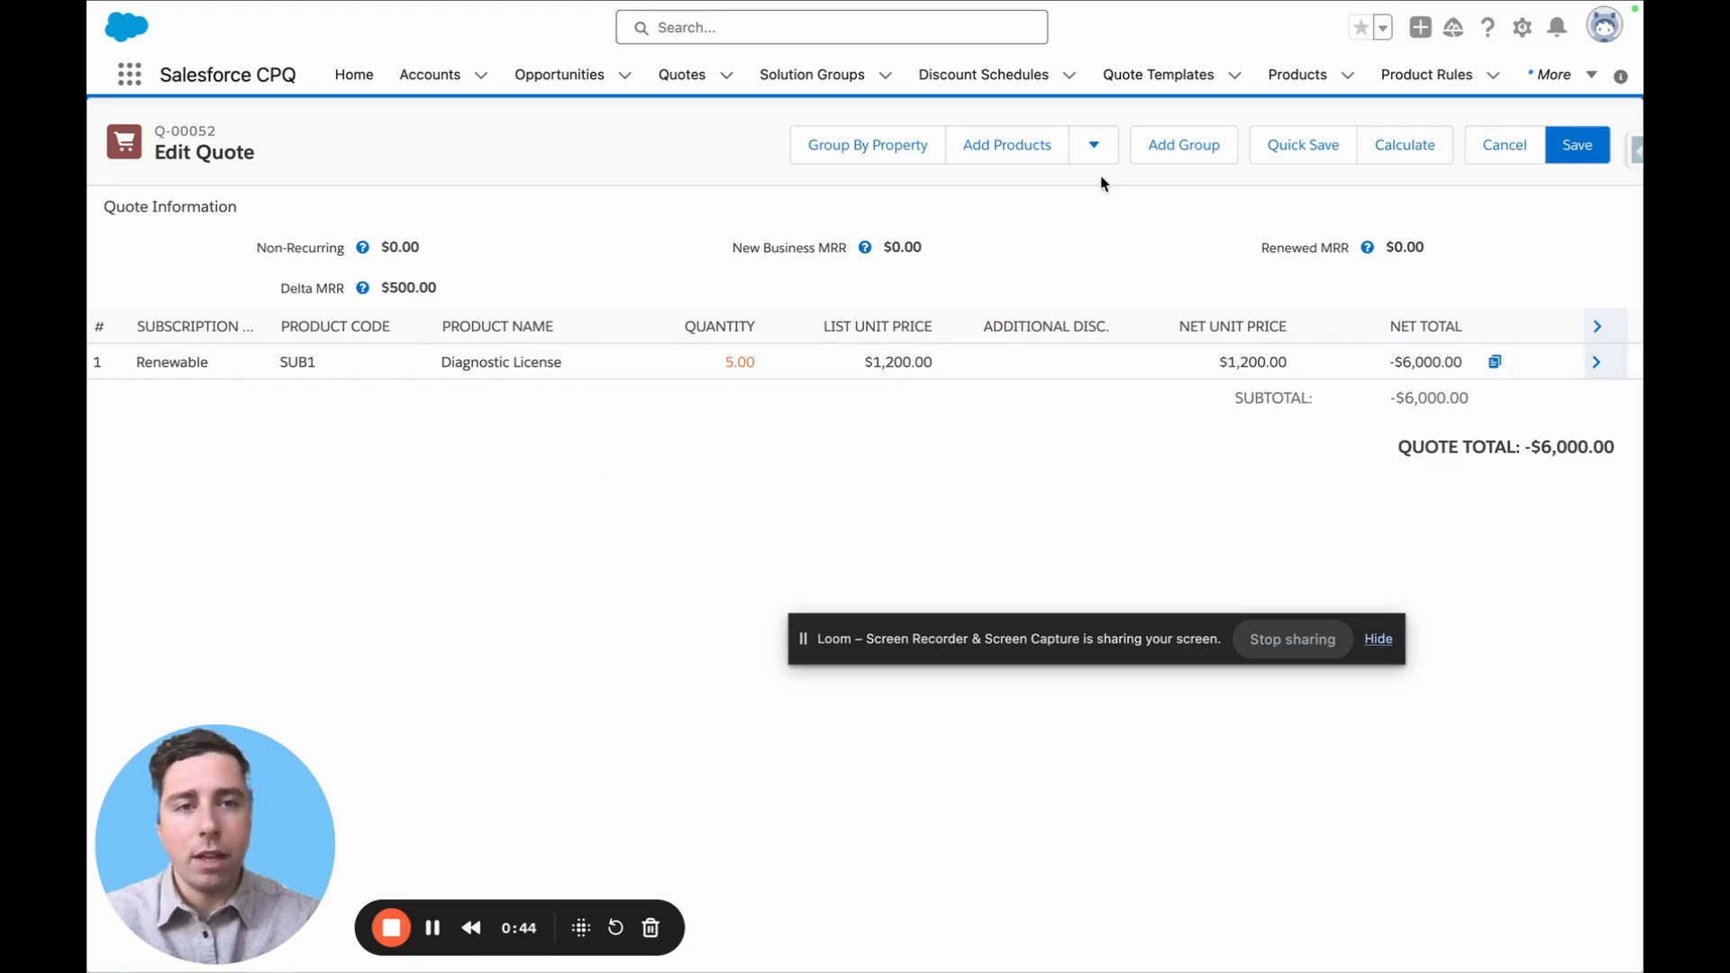
{"action": "left_click", "coordinate": [1297, 144]}
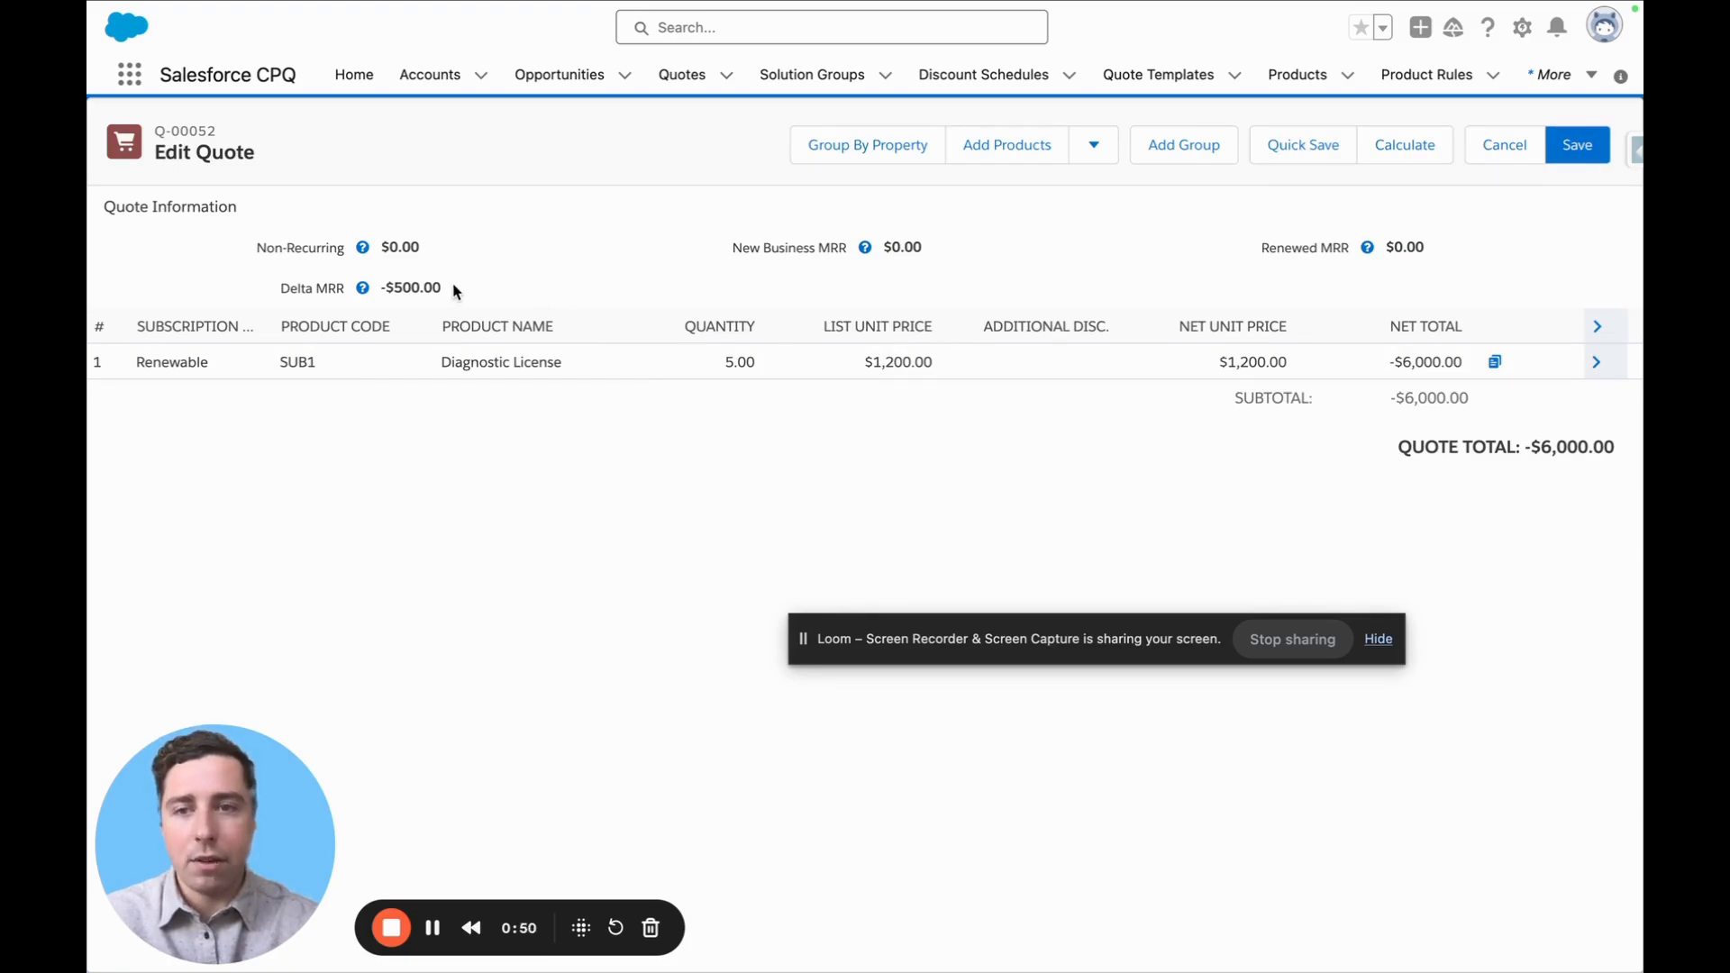
Set the Diagnostic License quantity back to 15 and quick save the amendment quote
{"action": "left_click_drag", "start_coordinate": [455, 295], "coordinate": [365, 285]}
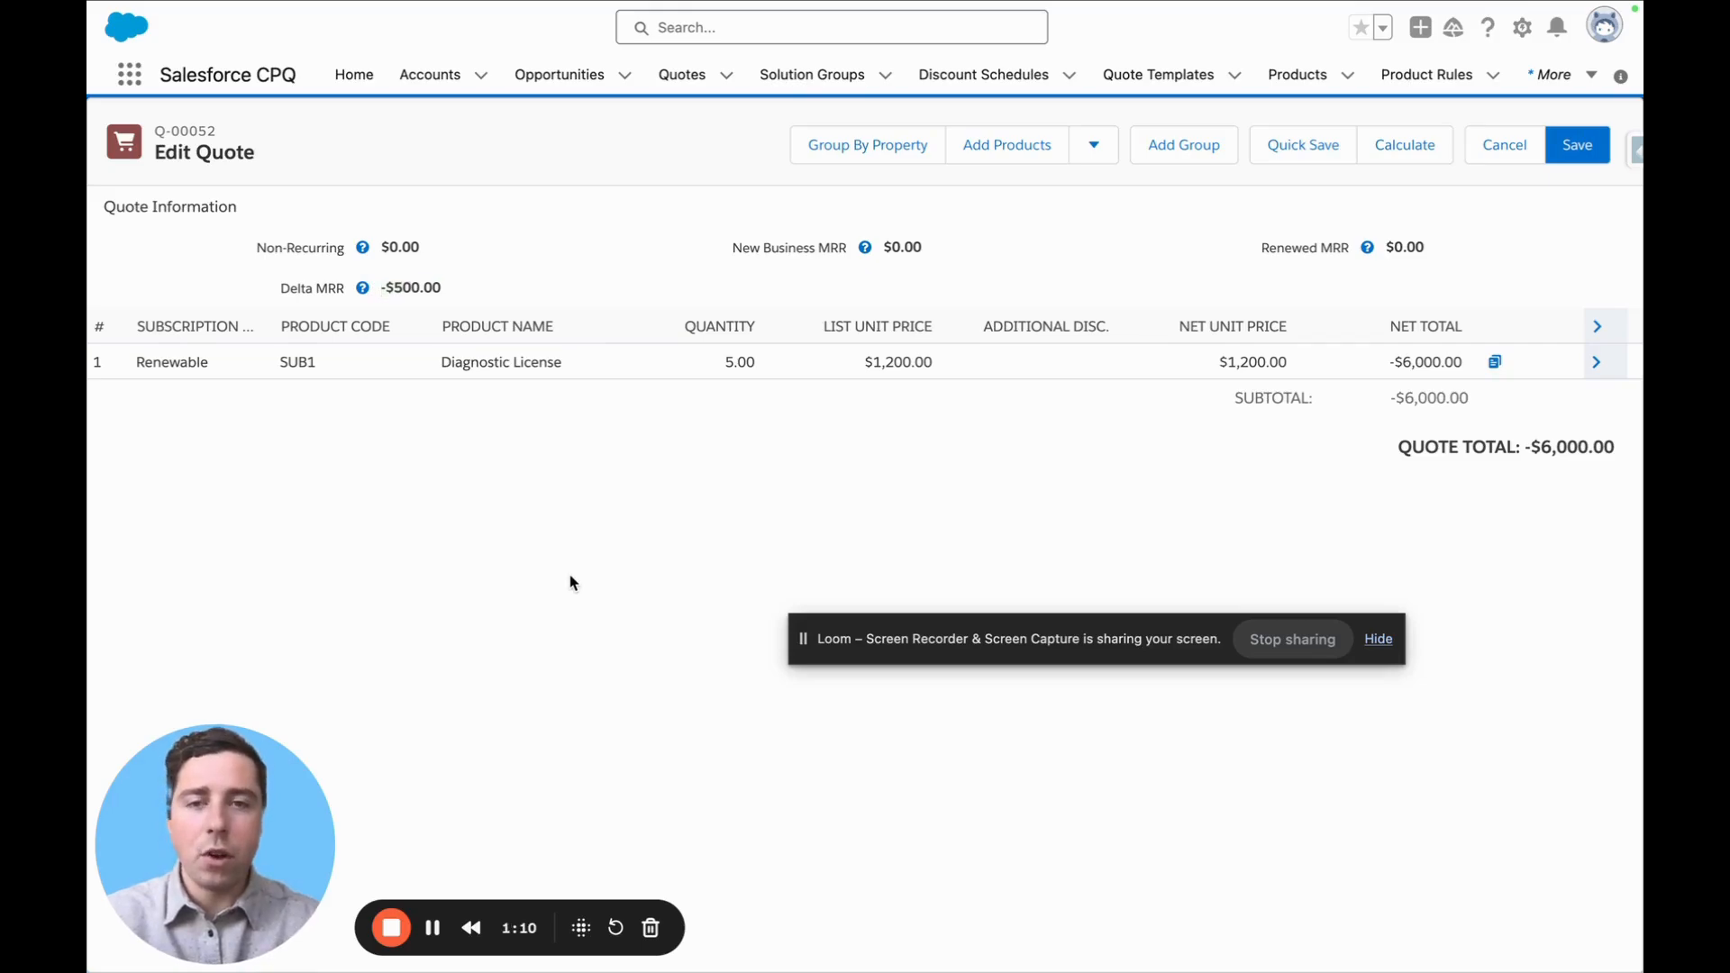
{"action": "left_click", "coordinate": [715, 361]}
{"action": "key", "text": "BackSpace"}
{"action": "type", "text": "15"}
{"action": "left_click", "coordinate": [642, 538]}
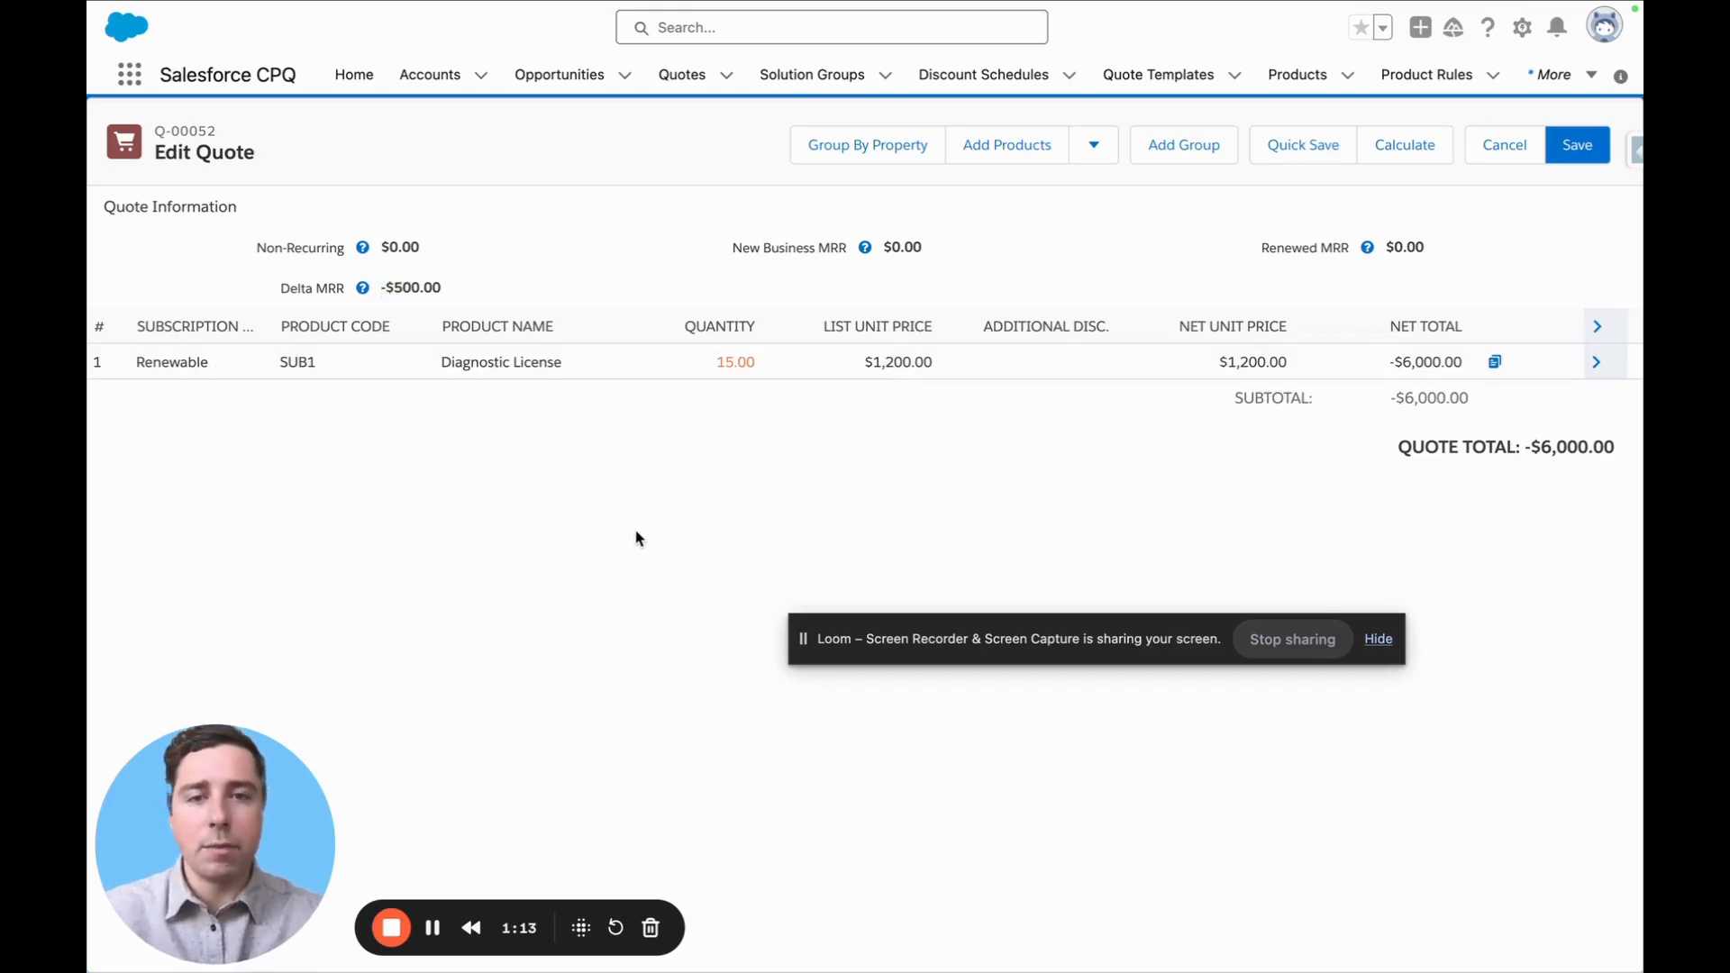
{"action": "left_click", "coordinate": [1278, 152]}
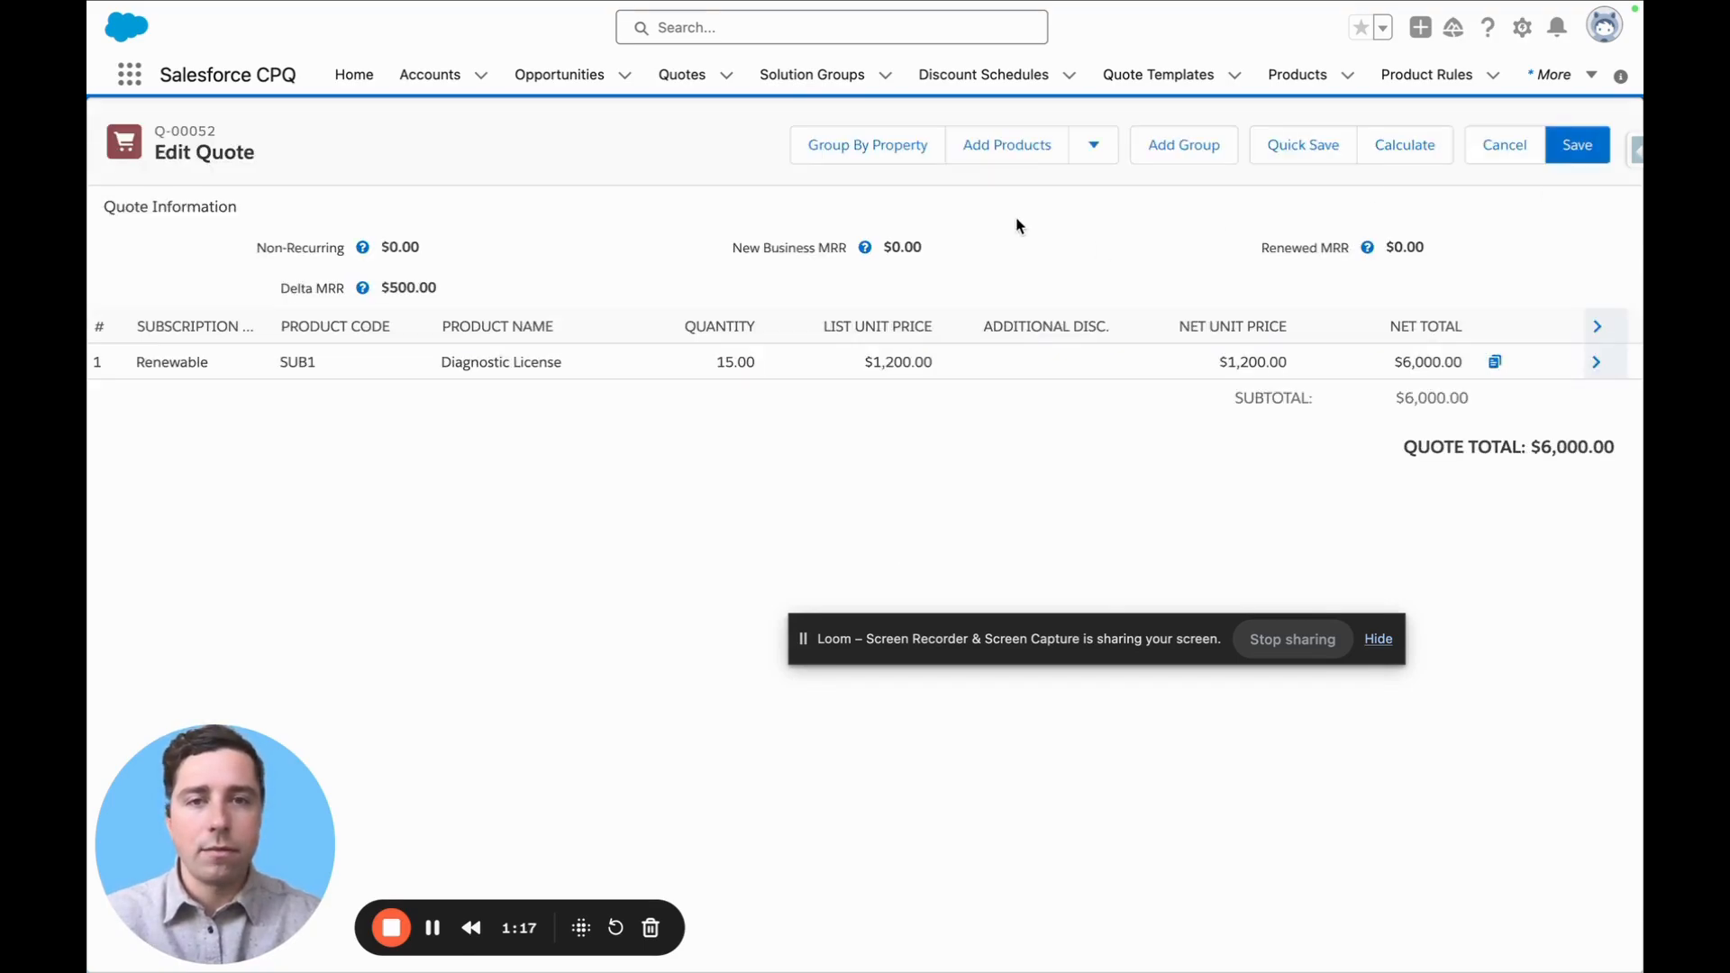
Search the product catalog for SUB and add the Kino License product to amendment quote Q-00052
{"action": "left_click", "coordinate": [989, 150]}
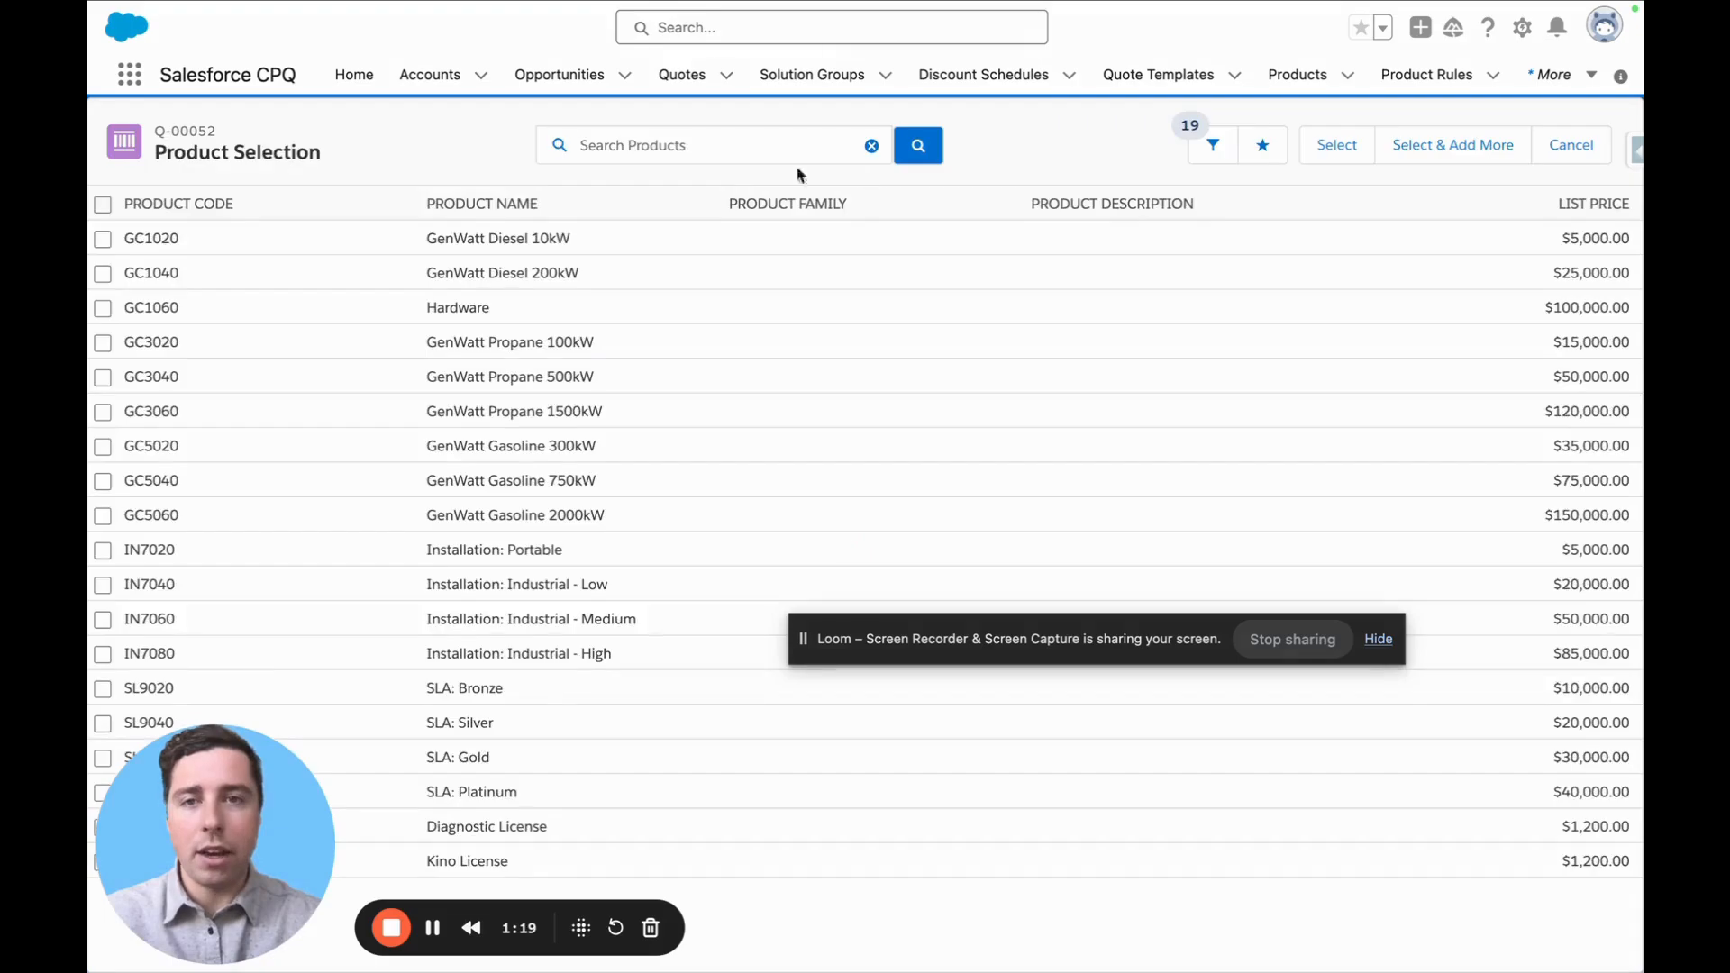
{"action": "left_click", "coordinate": [654, 145]}
{"action": "type", "text": "SUB"}
{"action": "key", "text": "Return"}
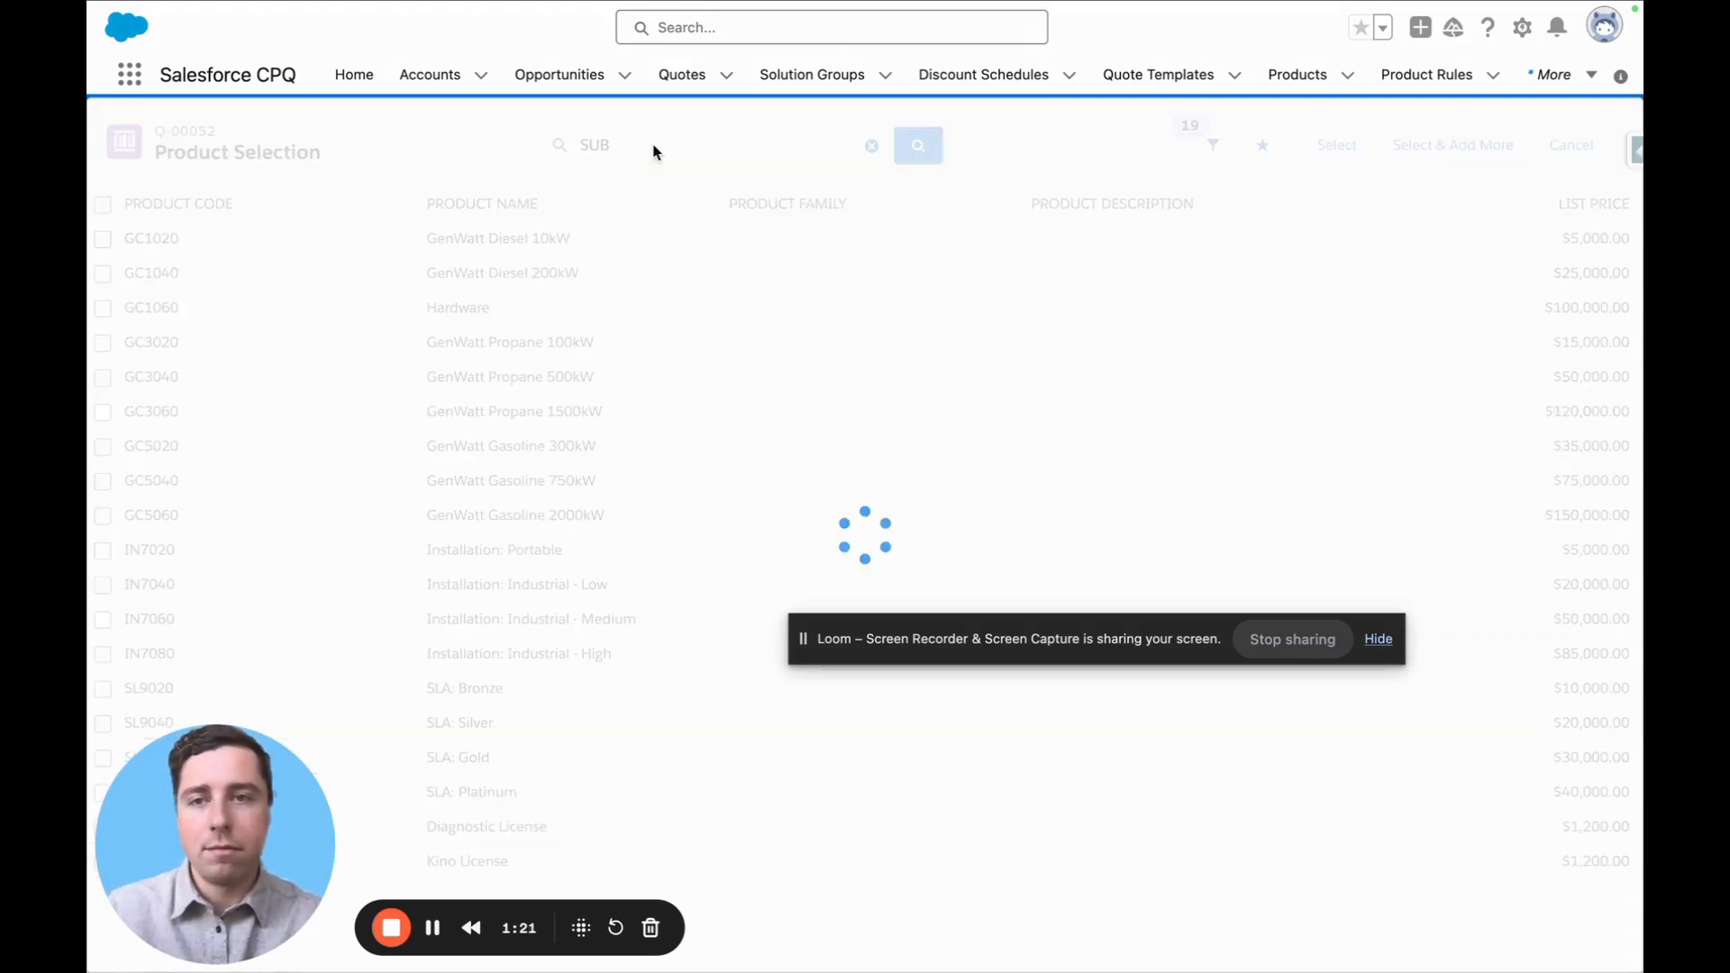
{"action": "left_click", "coordinate": [105, 281]}
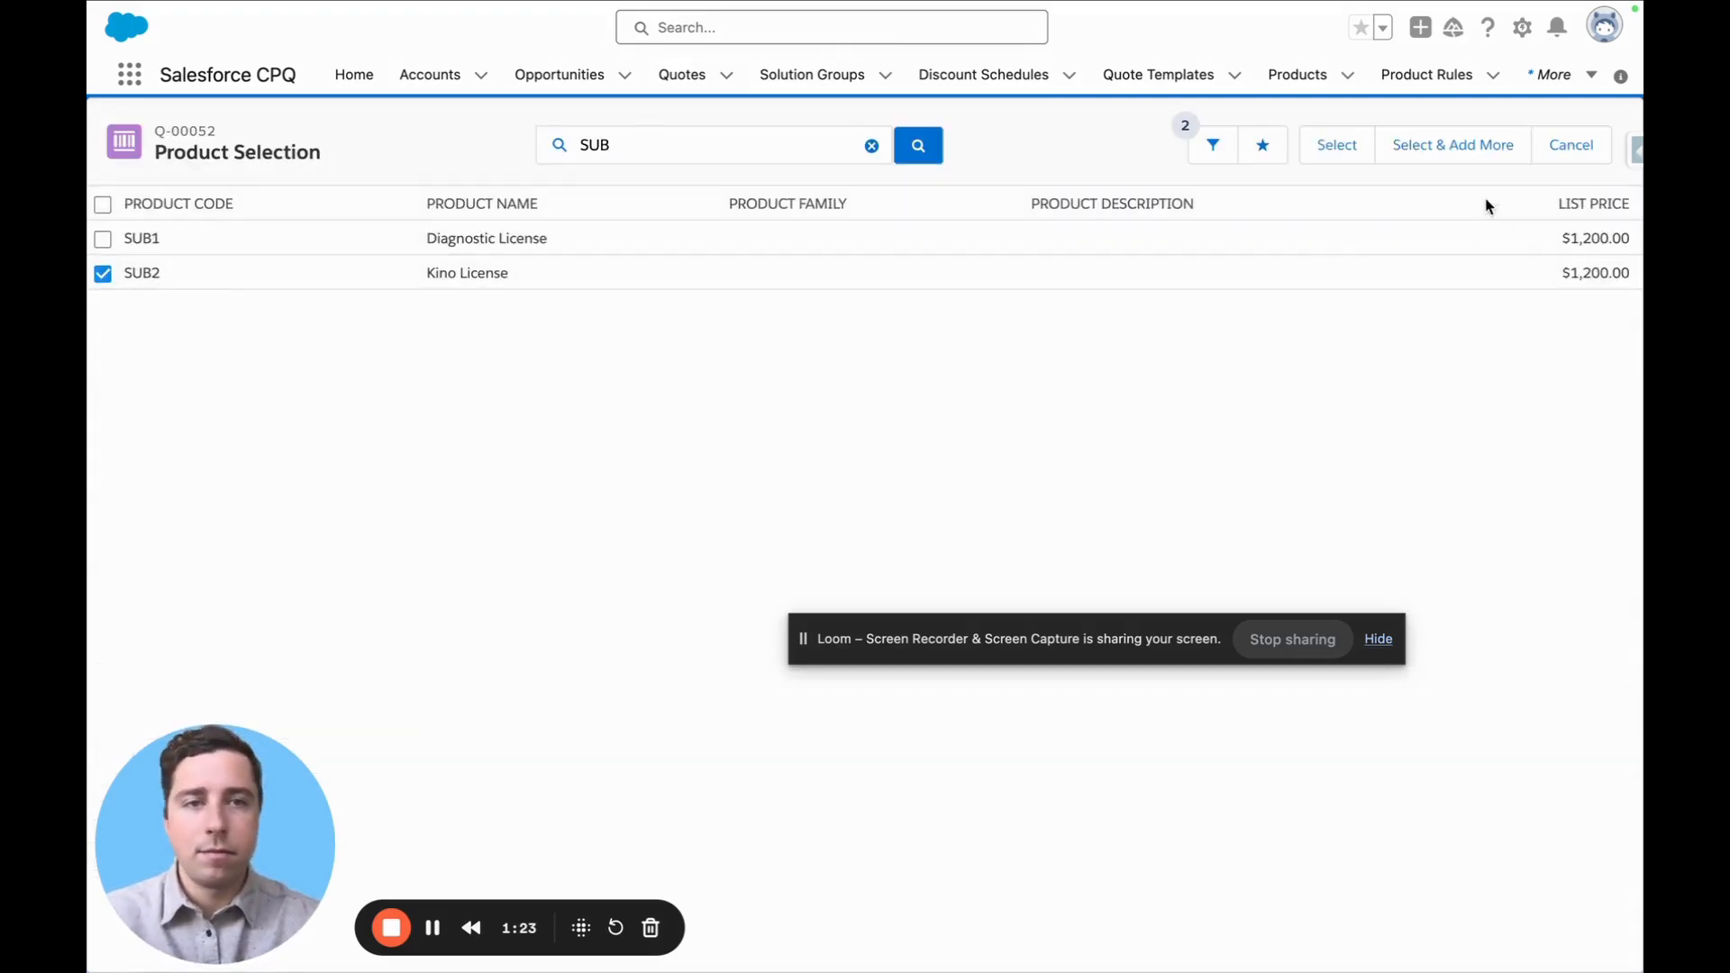
{"action": "left_click", "coordinate": [1326, 148]}
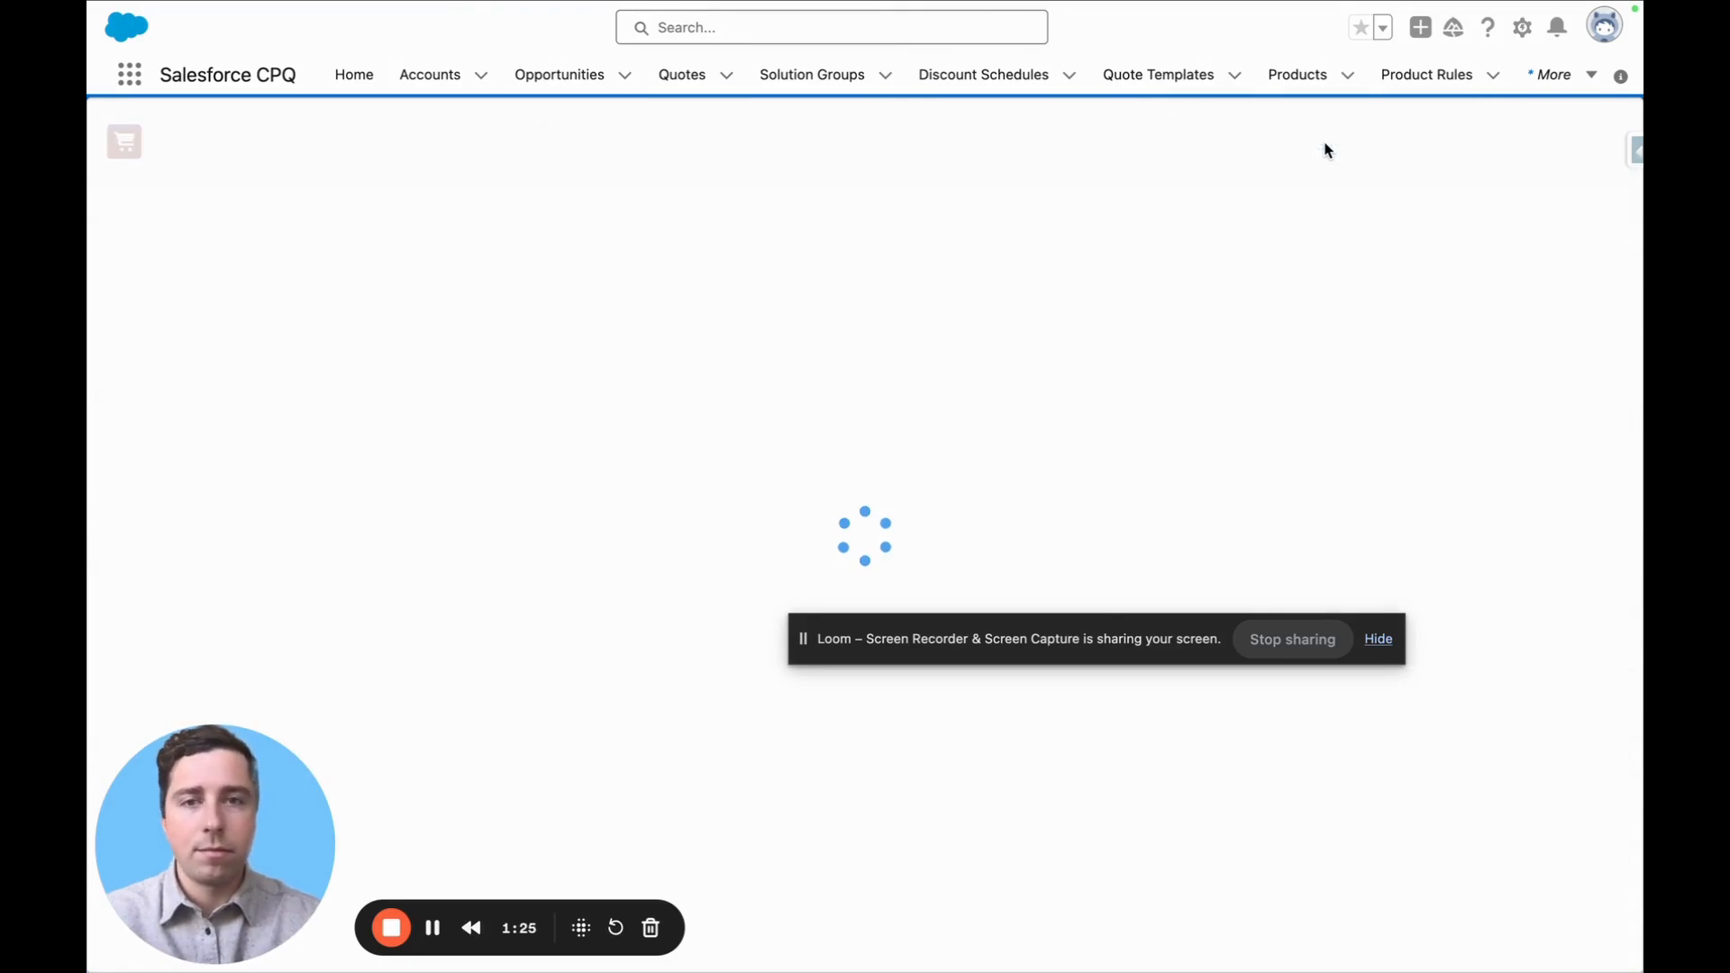
Set the Kino License quantity to 5 and quick save the amendment quote
{"action": "left_click", "coordinate": [720, 408]}
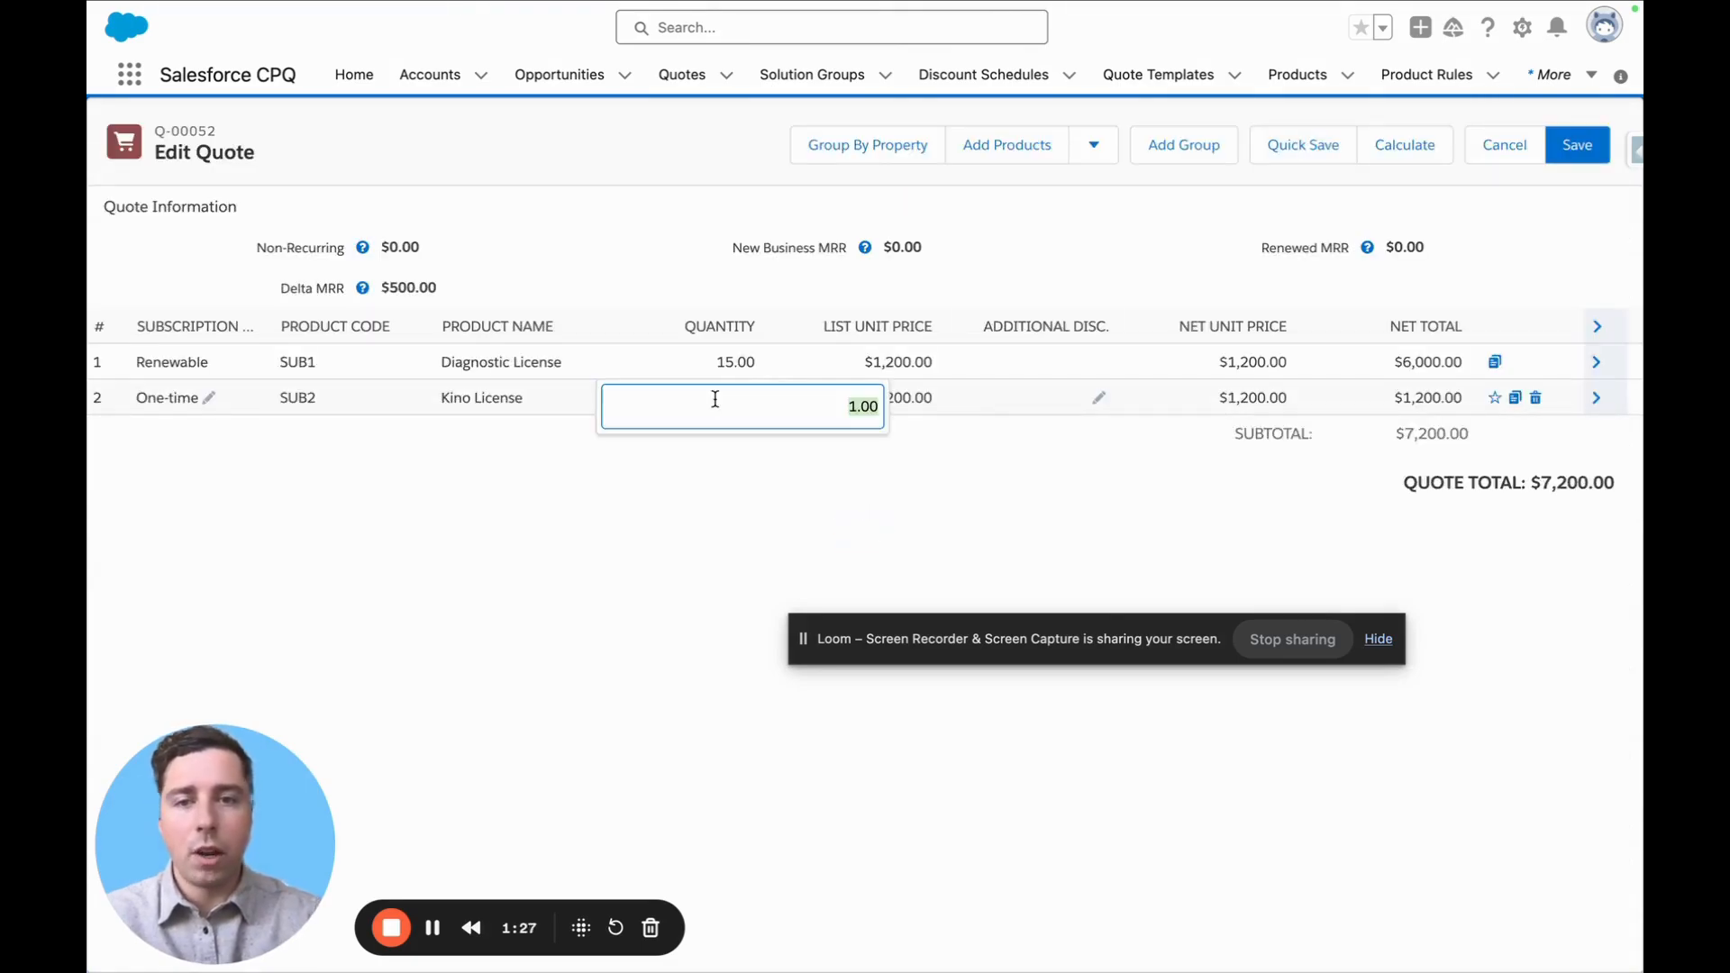
{"action": "type", "text": "5"}
{"action": "left_click", "coordinate": [475, 501]}
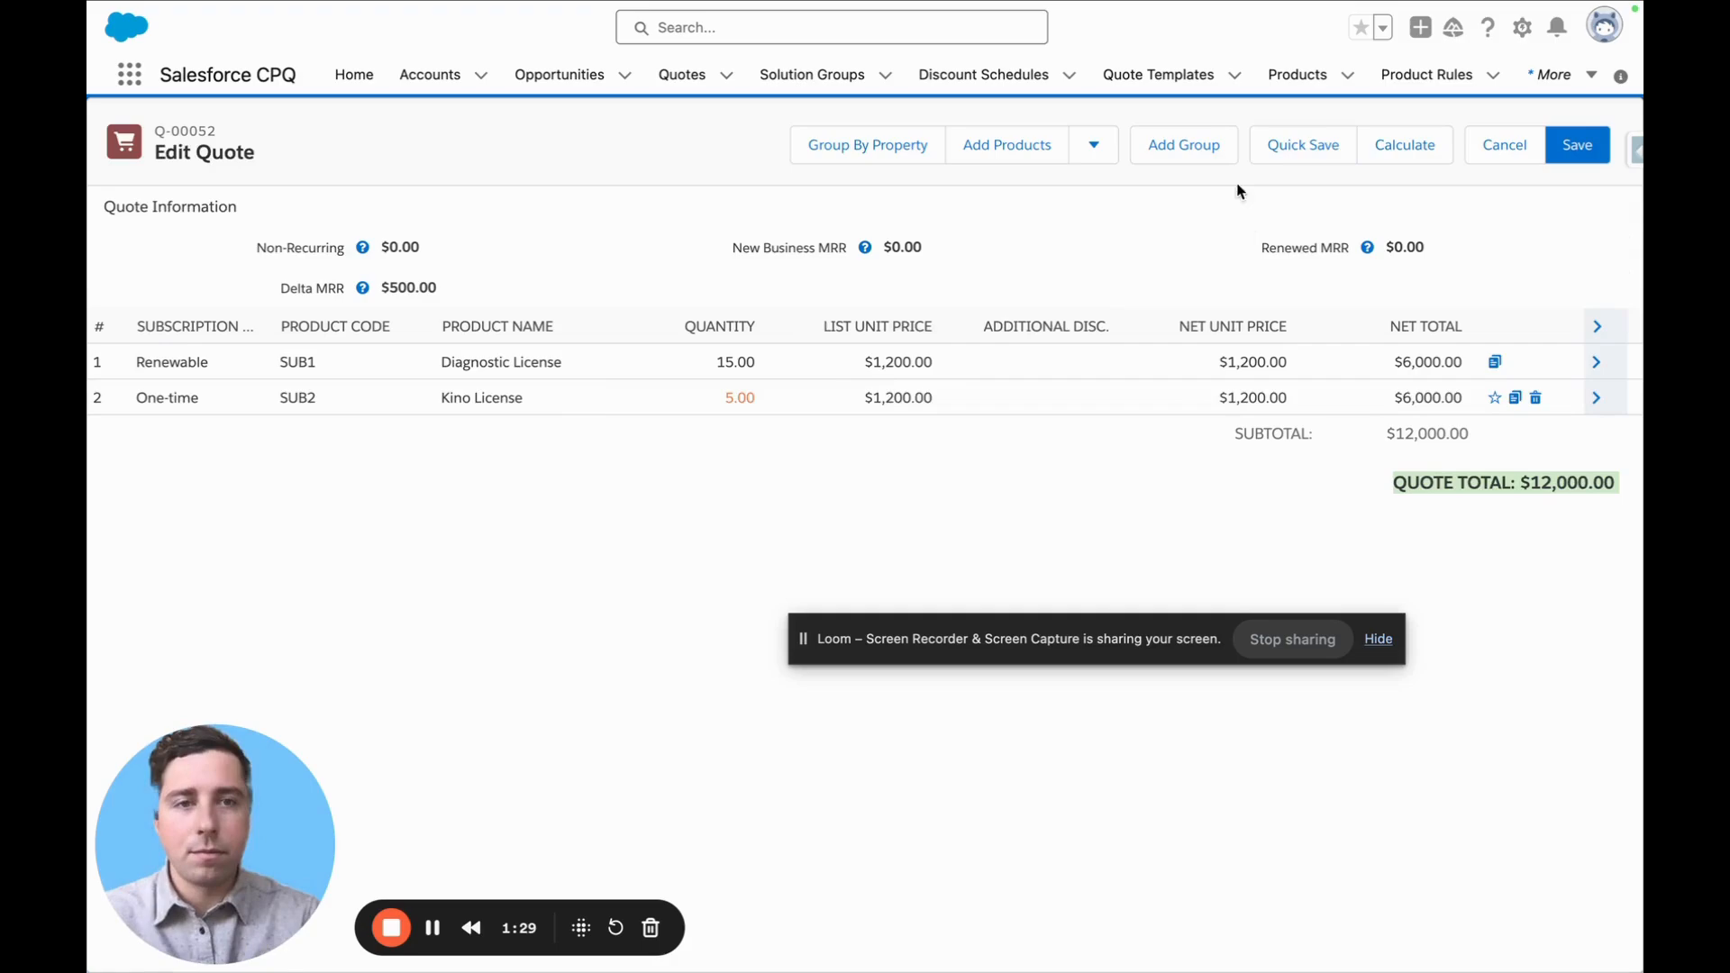
{"action": "left_click", "coordinate": [1277, 142]}
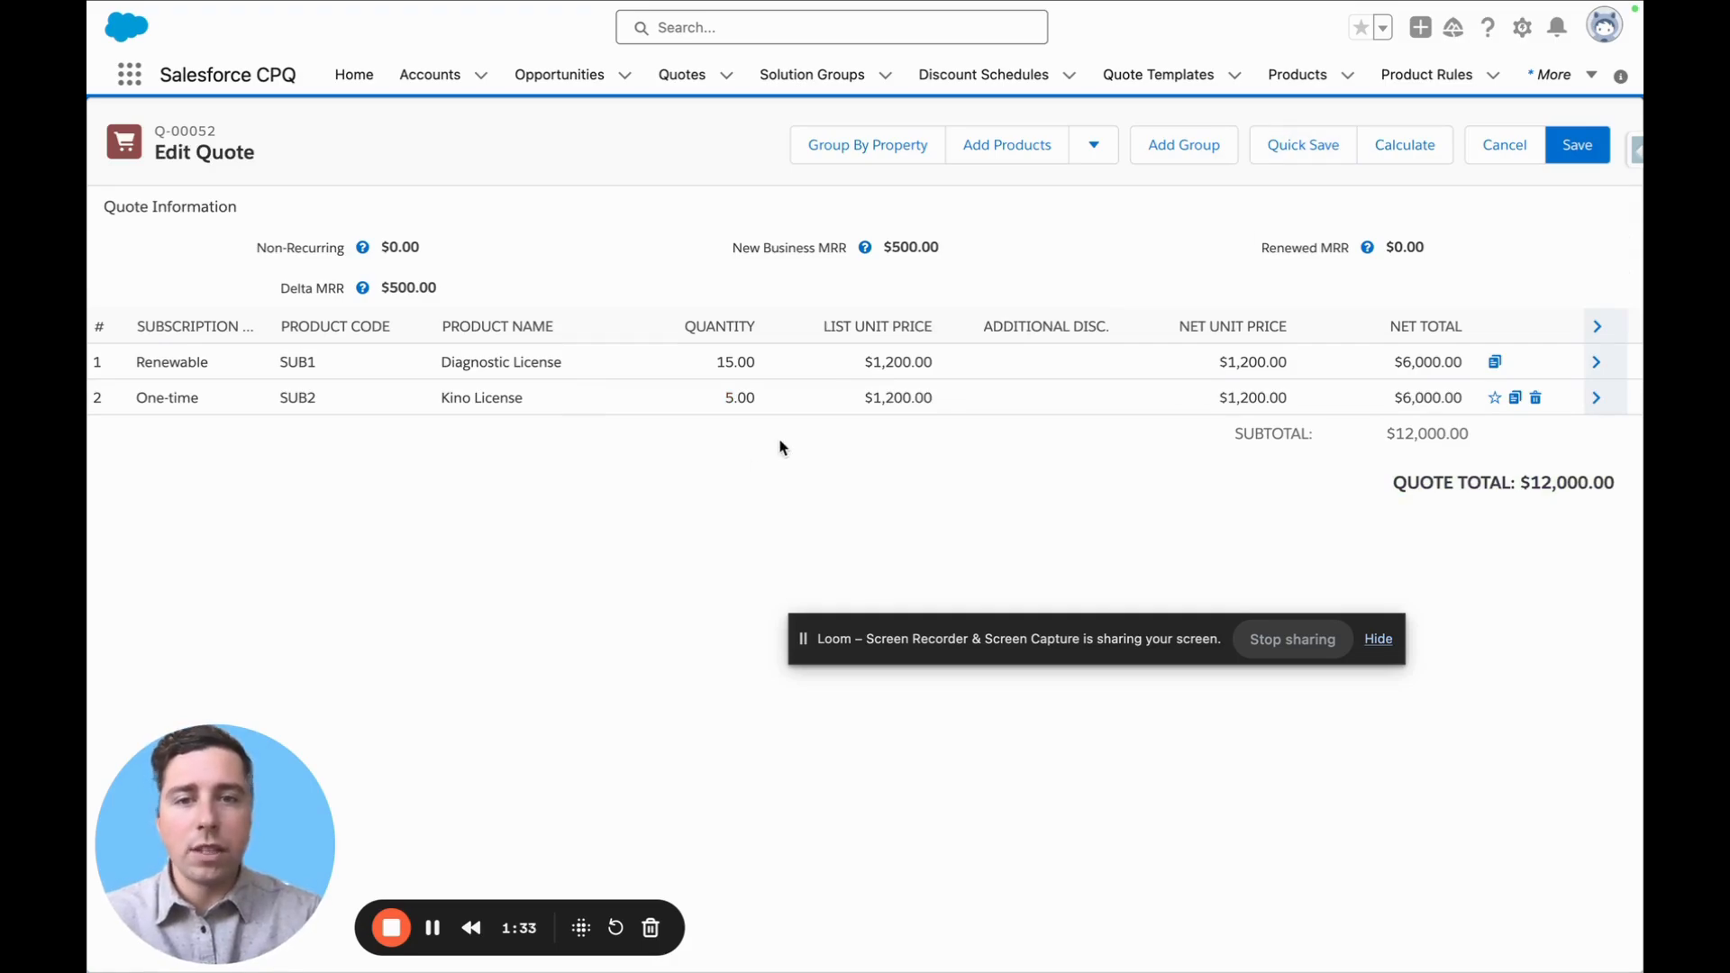
Save the amendment quote and highlight its Revenue Reporting MRR fields on the quote record
{"action": "left_click_drag", "start_coordinate": [942, 250], "coordinate": [869, 252]}
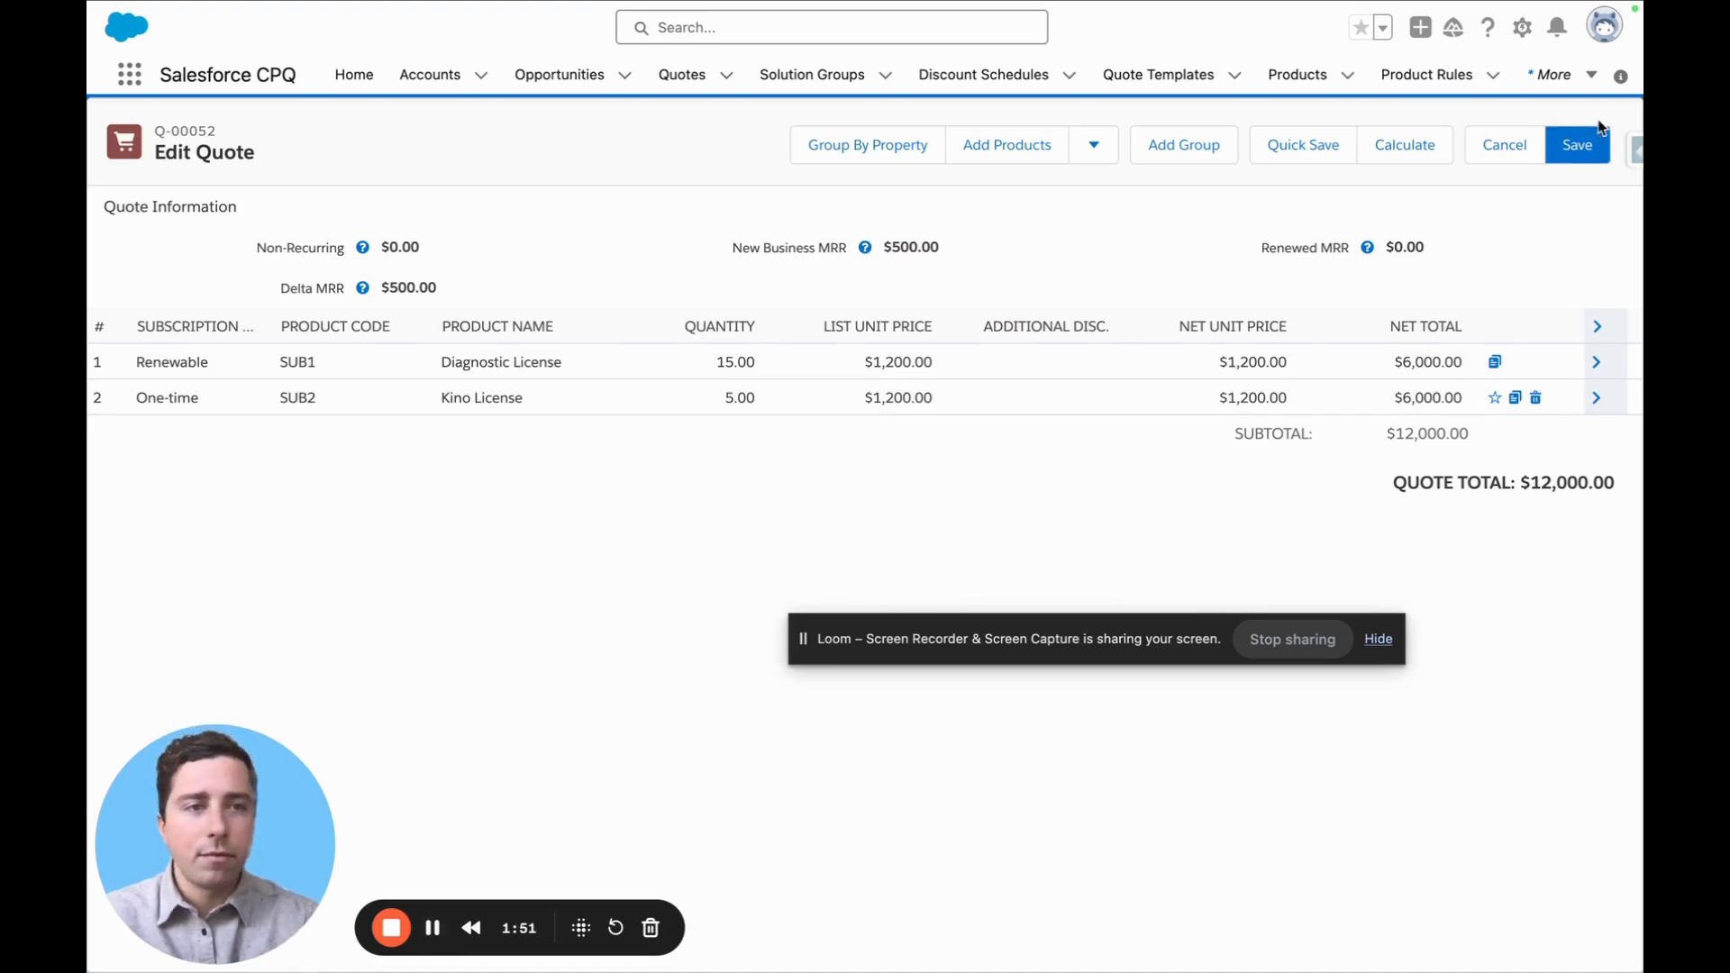
{"action": "left_click", "coordinate": [1582, 144]}
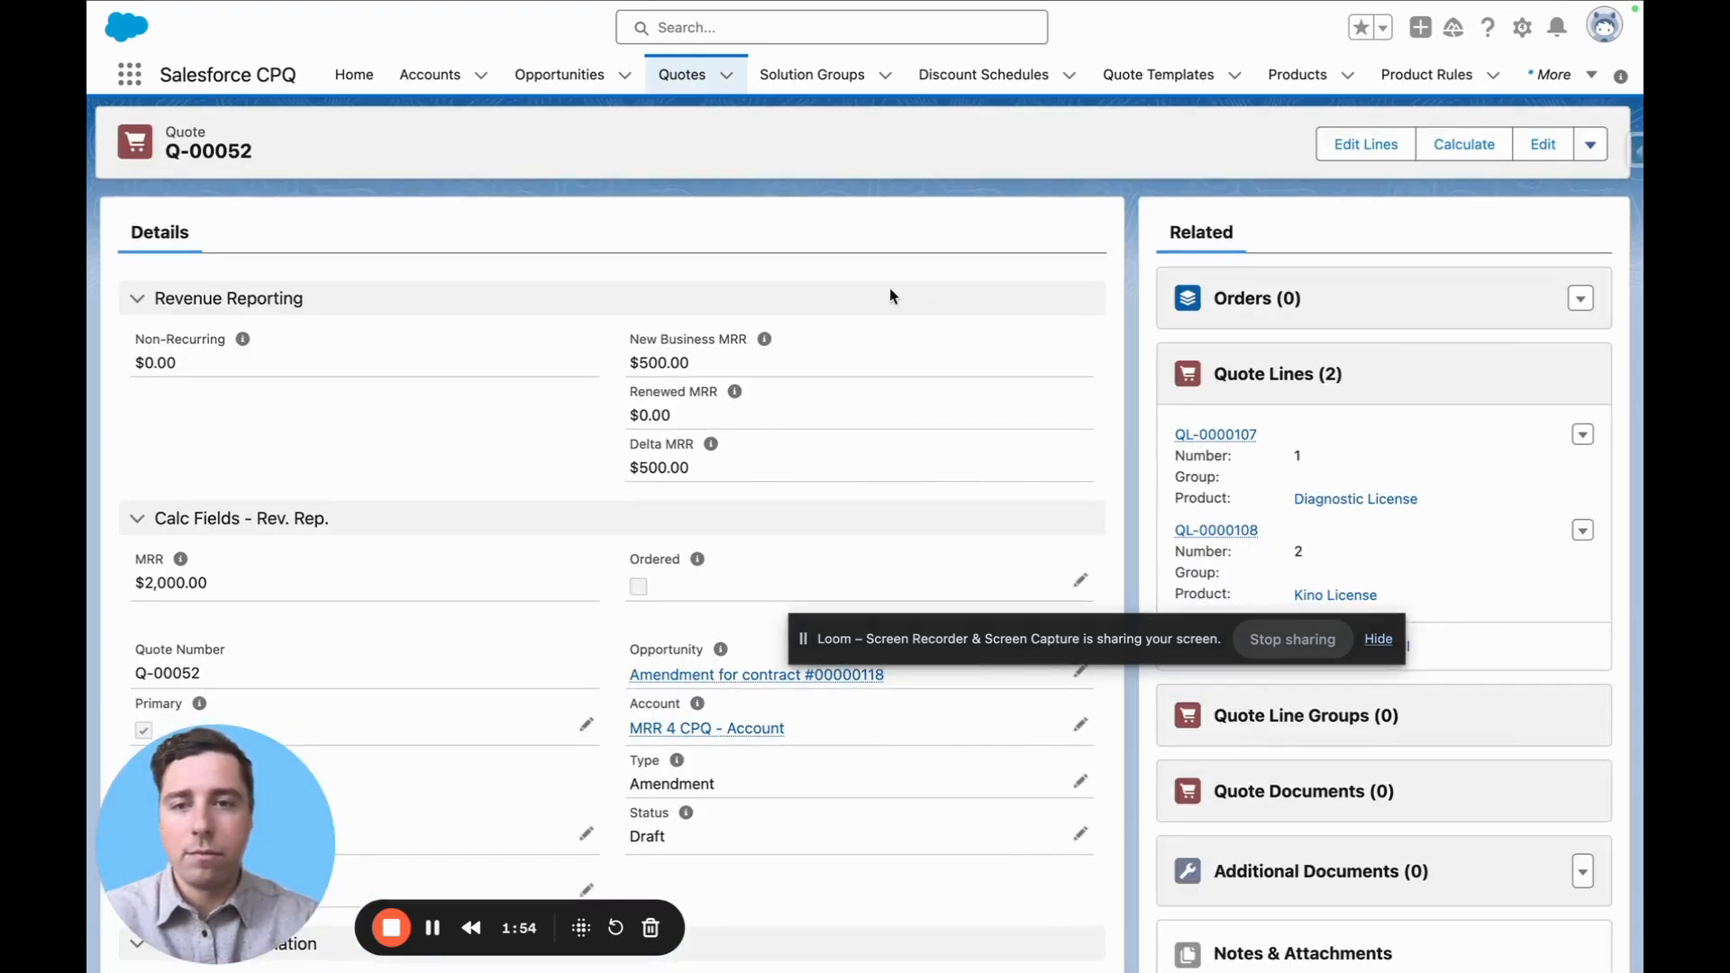
{"action": "left_click_drag", "start_coordinate": [730, 464], "coordinate": [136, 338]}
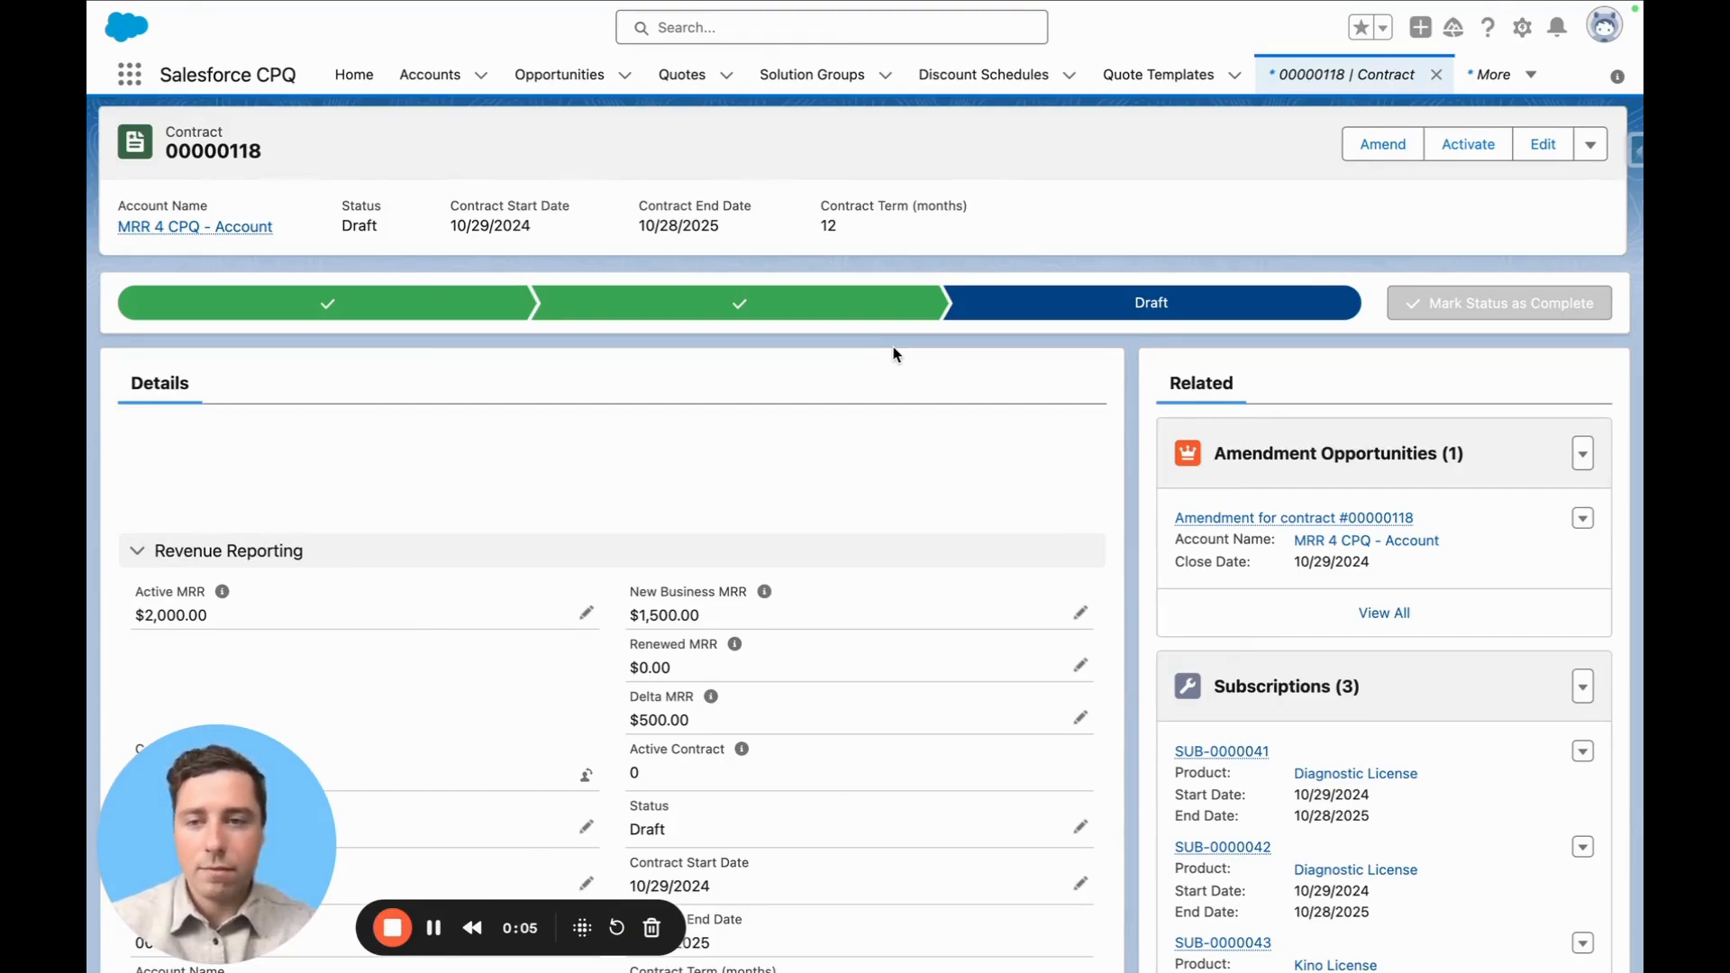
Examine the Delta MRR and New Business MRR fields on contract 00000118
{"action": "mouse_move", "coordinate": [222, 594]}
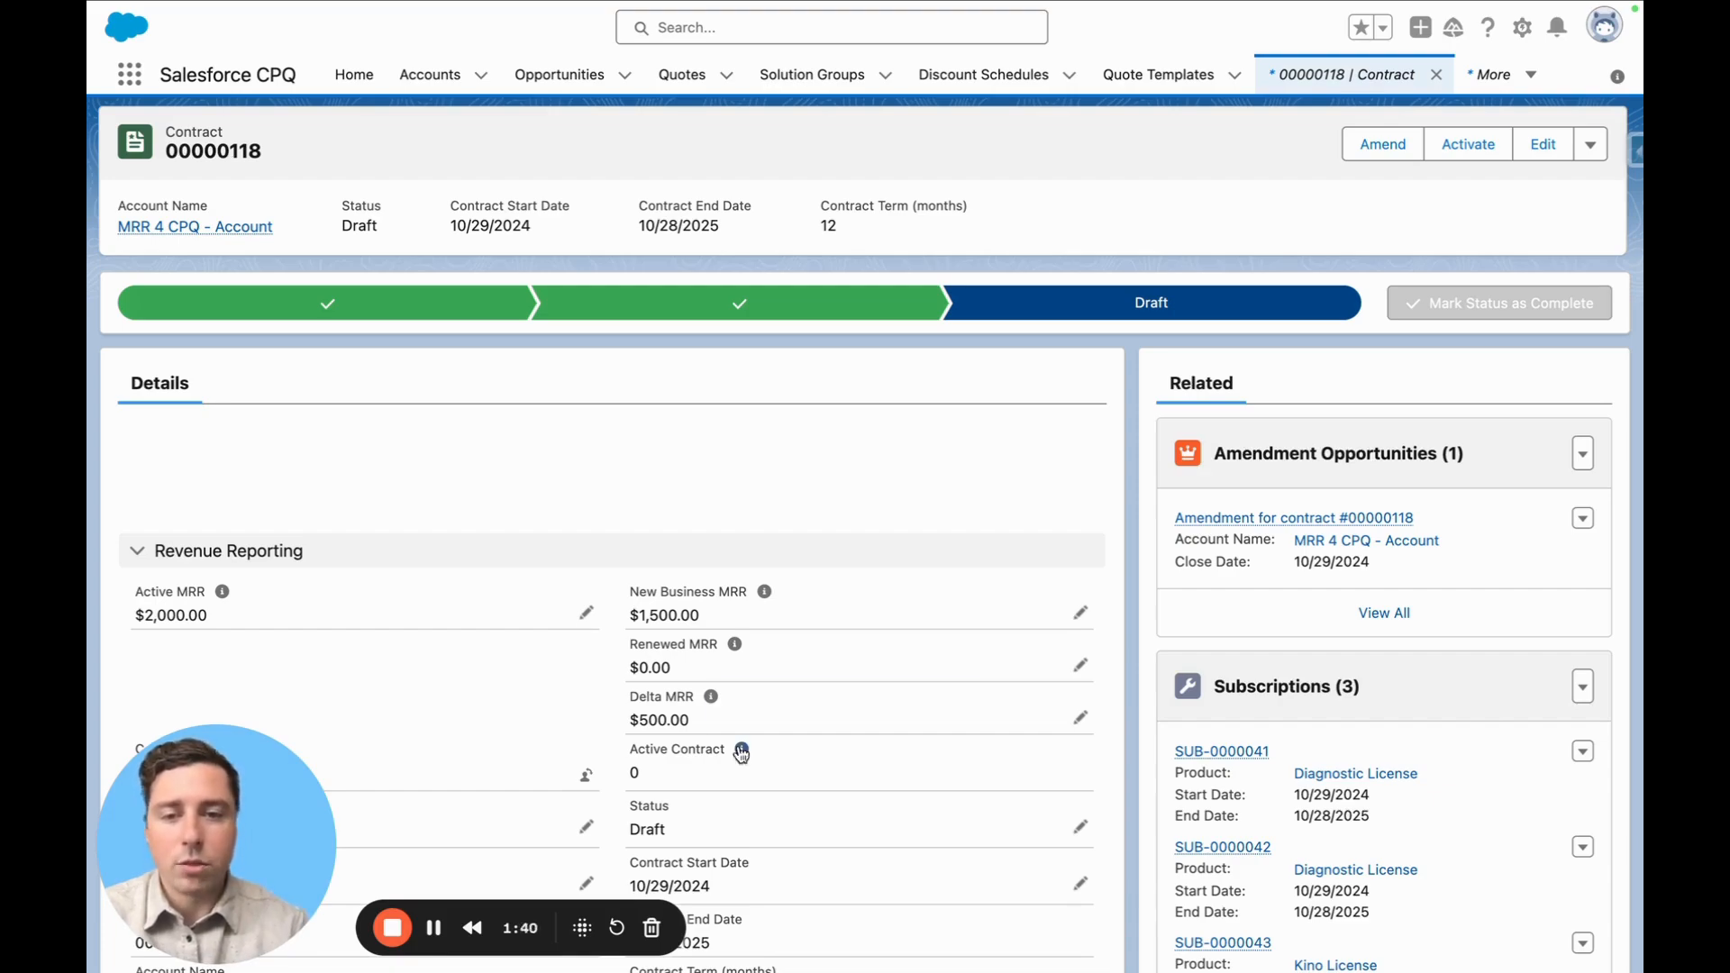
{"action": "left_click_drag", "start_coordinate": [695, 726], "coordinate": [628, 711]}
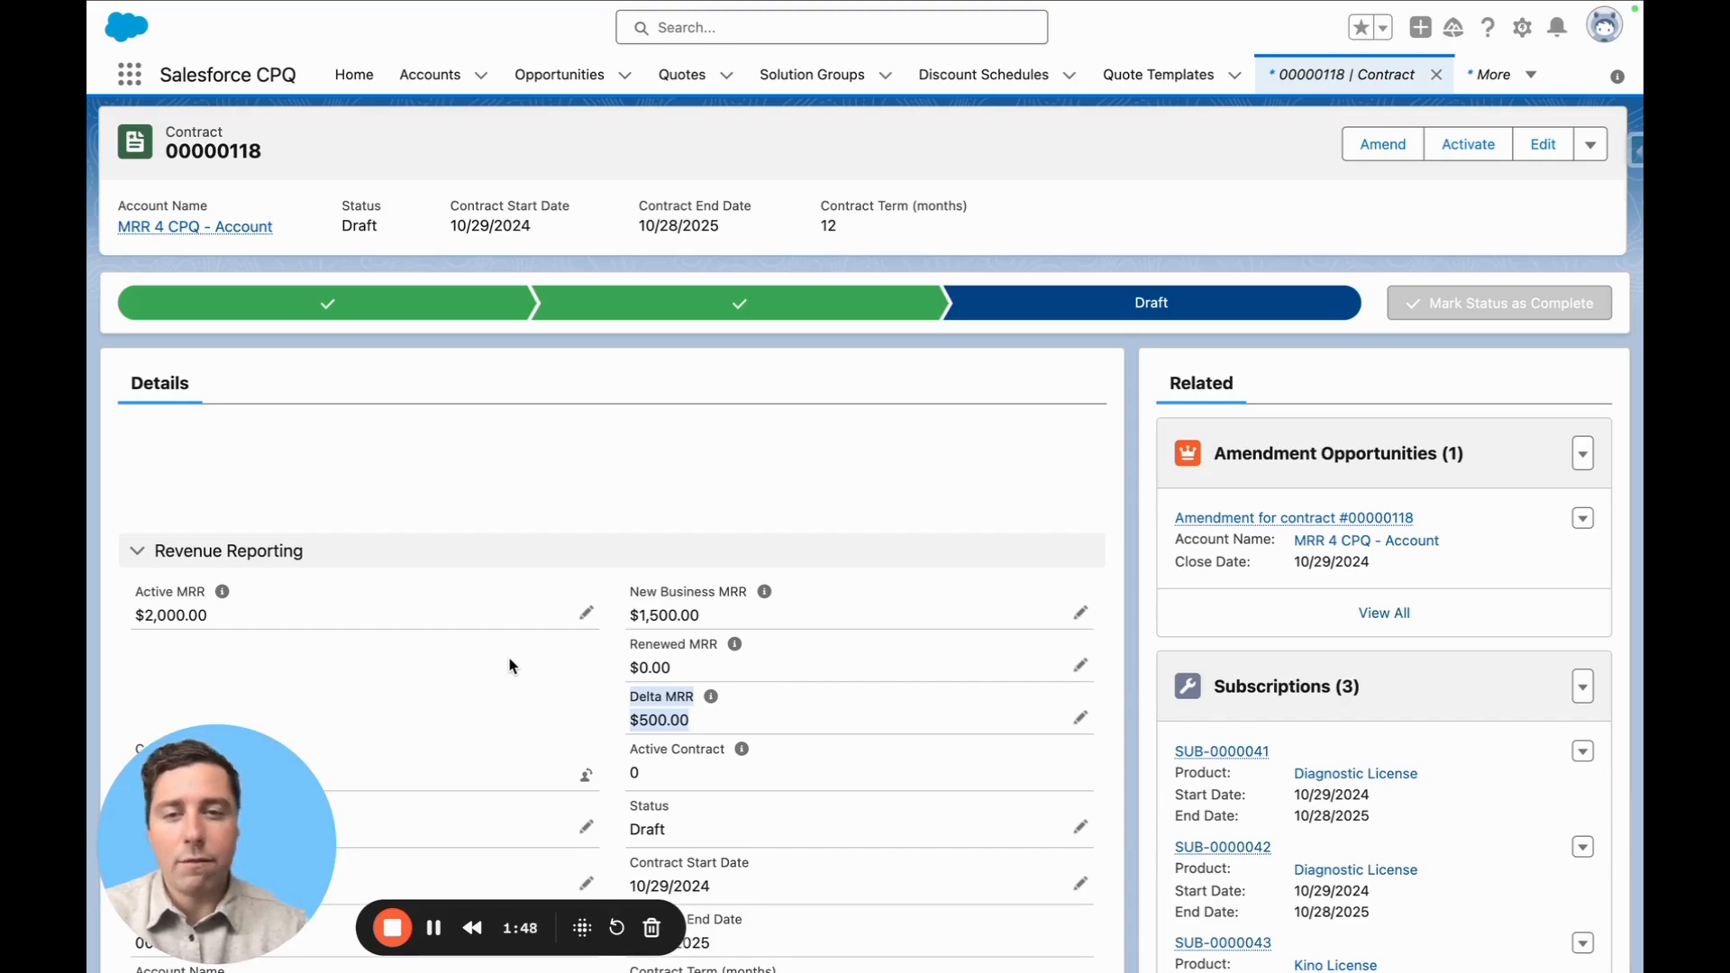
{"action": "left_click_drag", "start_coordinate": [705, 616], "coordinate": [606, 637]}
{"action": "left_click", "coordinate": [607, 636]}
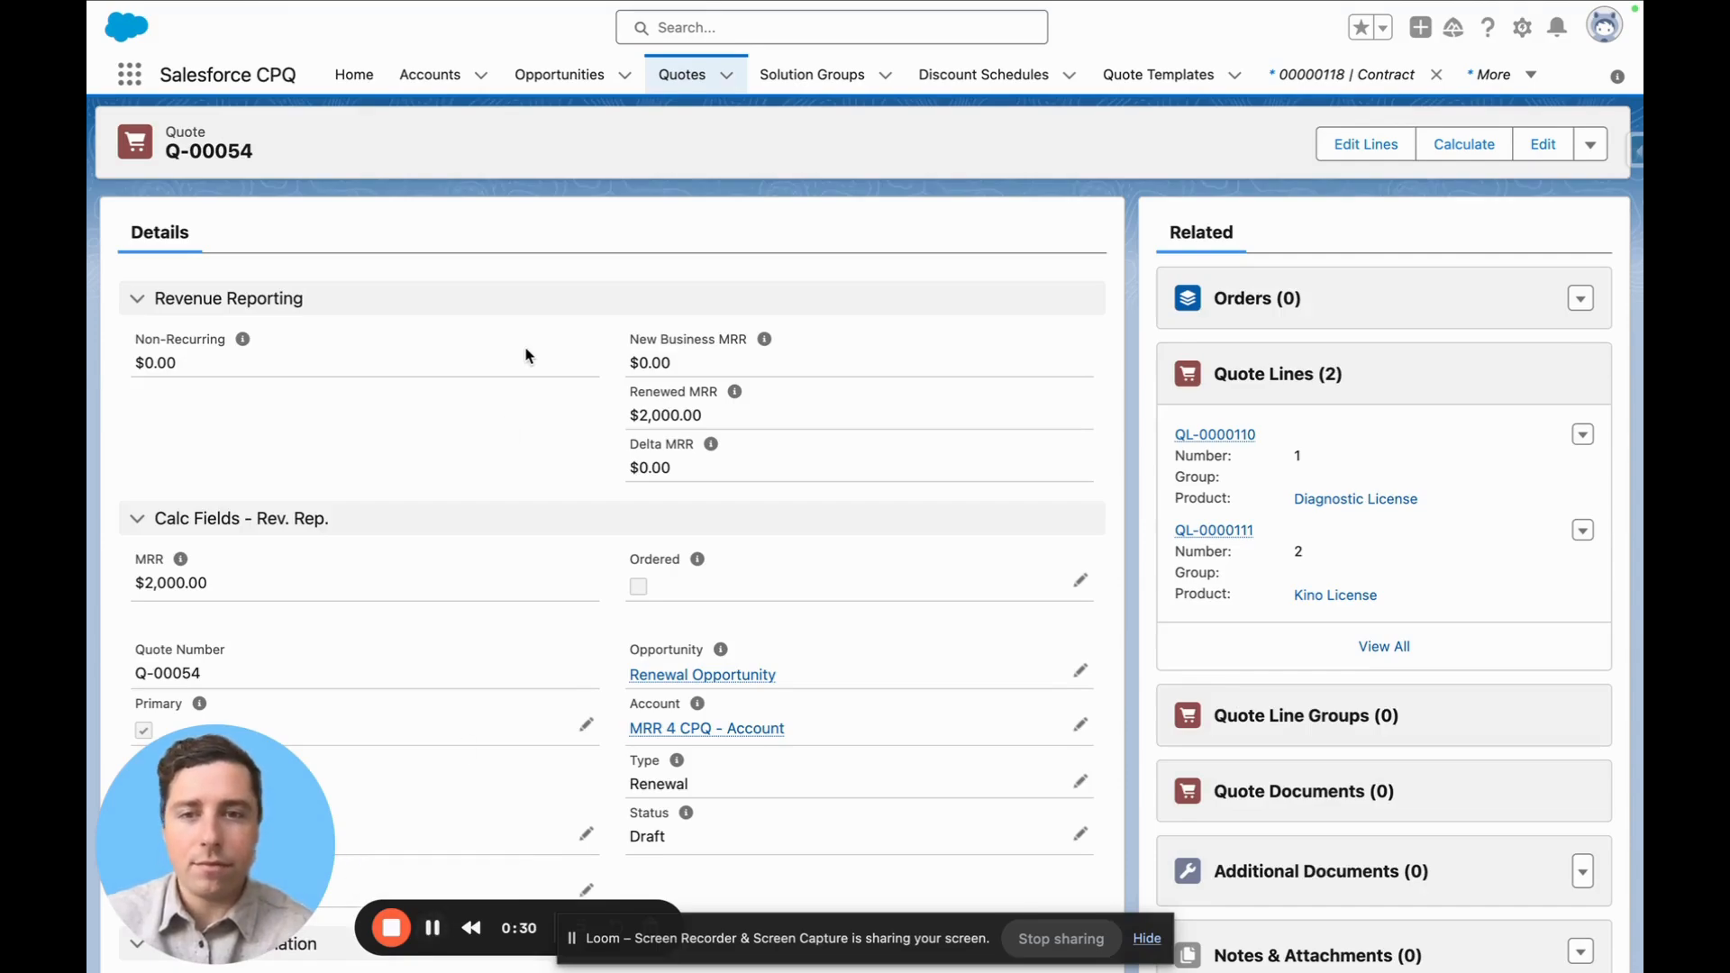
Edit the lines of renewal quote Q-00054, set the Kino License quantity to 15, and quick save
{"action": "left_click", "coordinate": [1367, 147]}
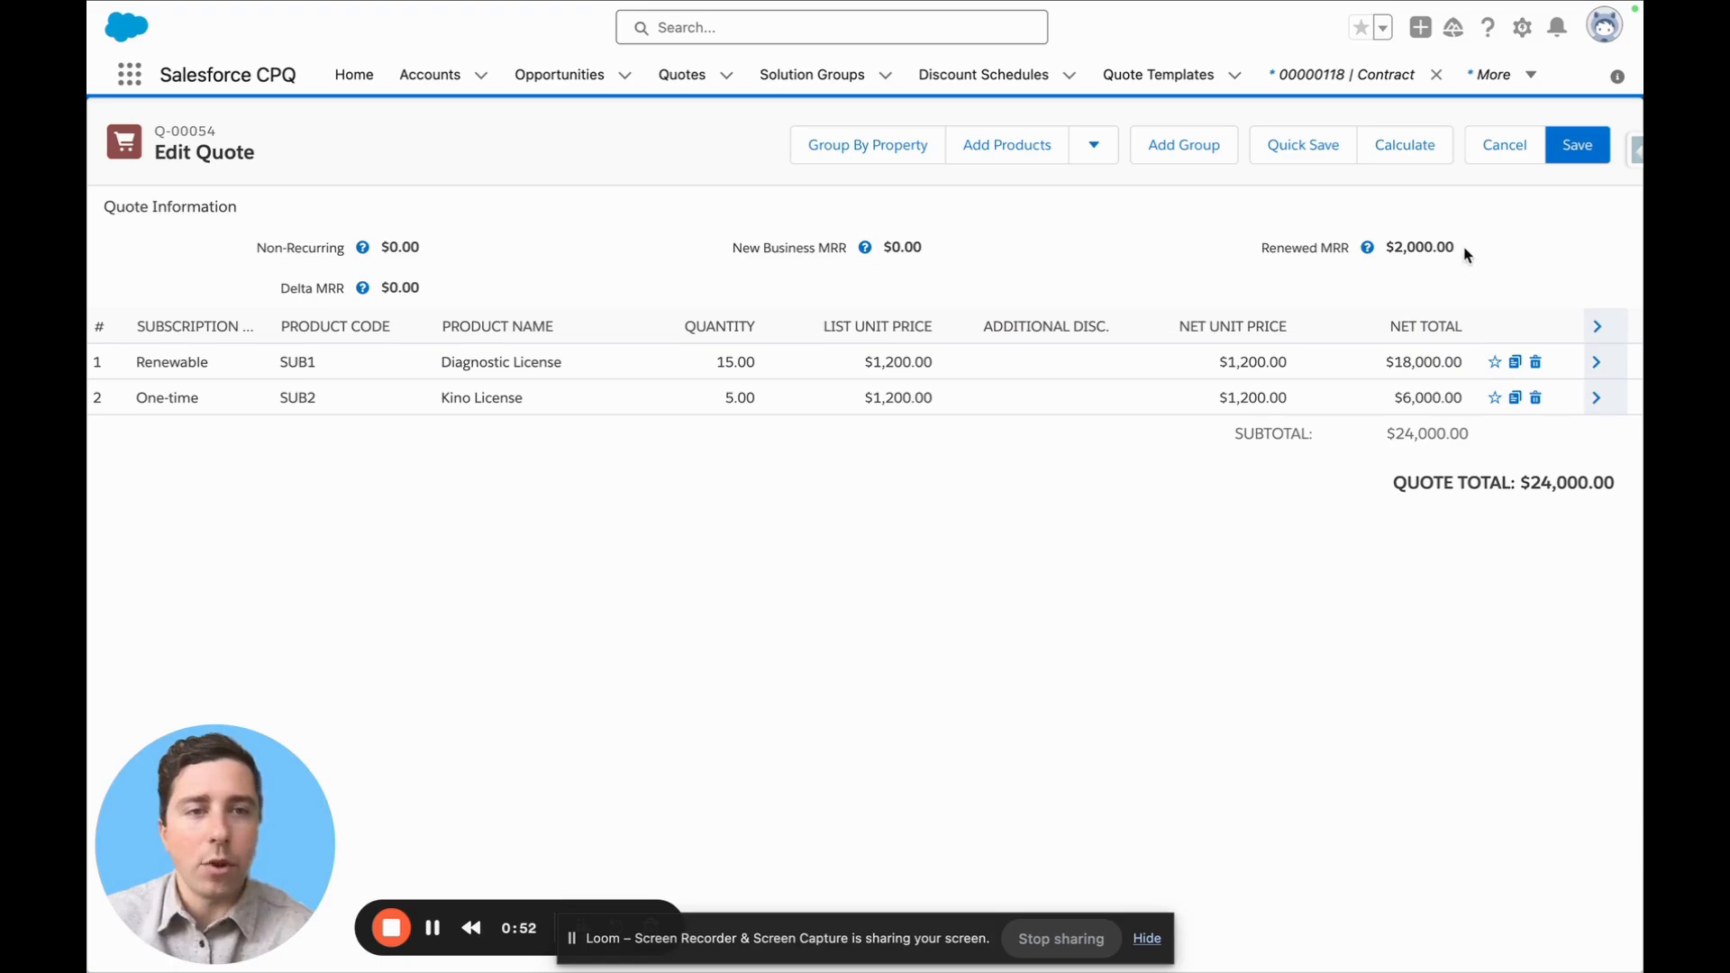
{"action": "left_click_drag", "start_coordinate": [1465, 248], "coordinate": [1385, 252]}
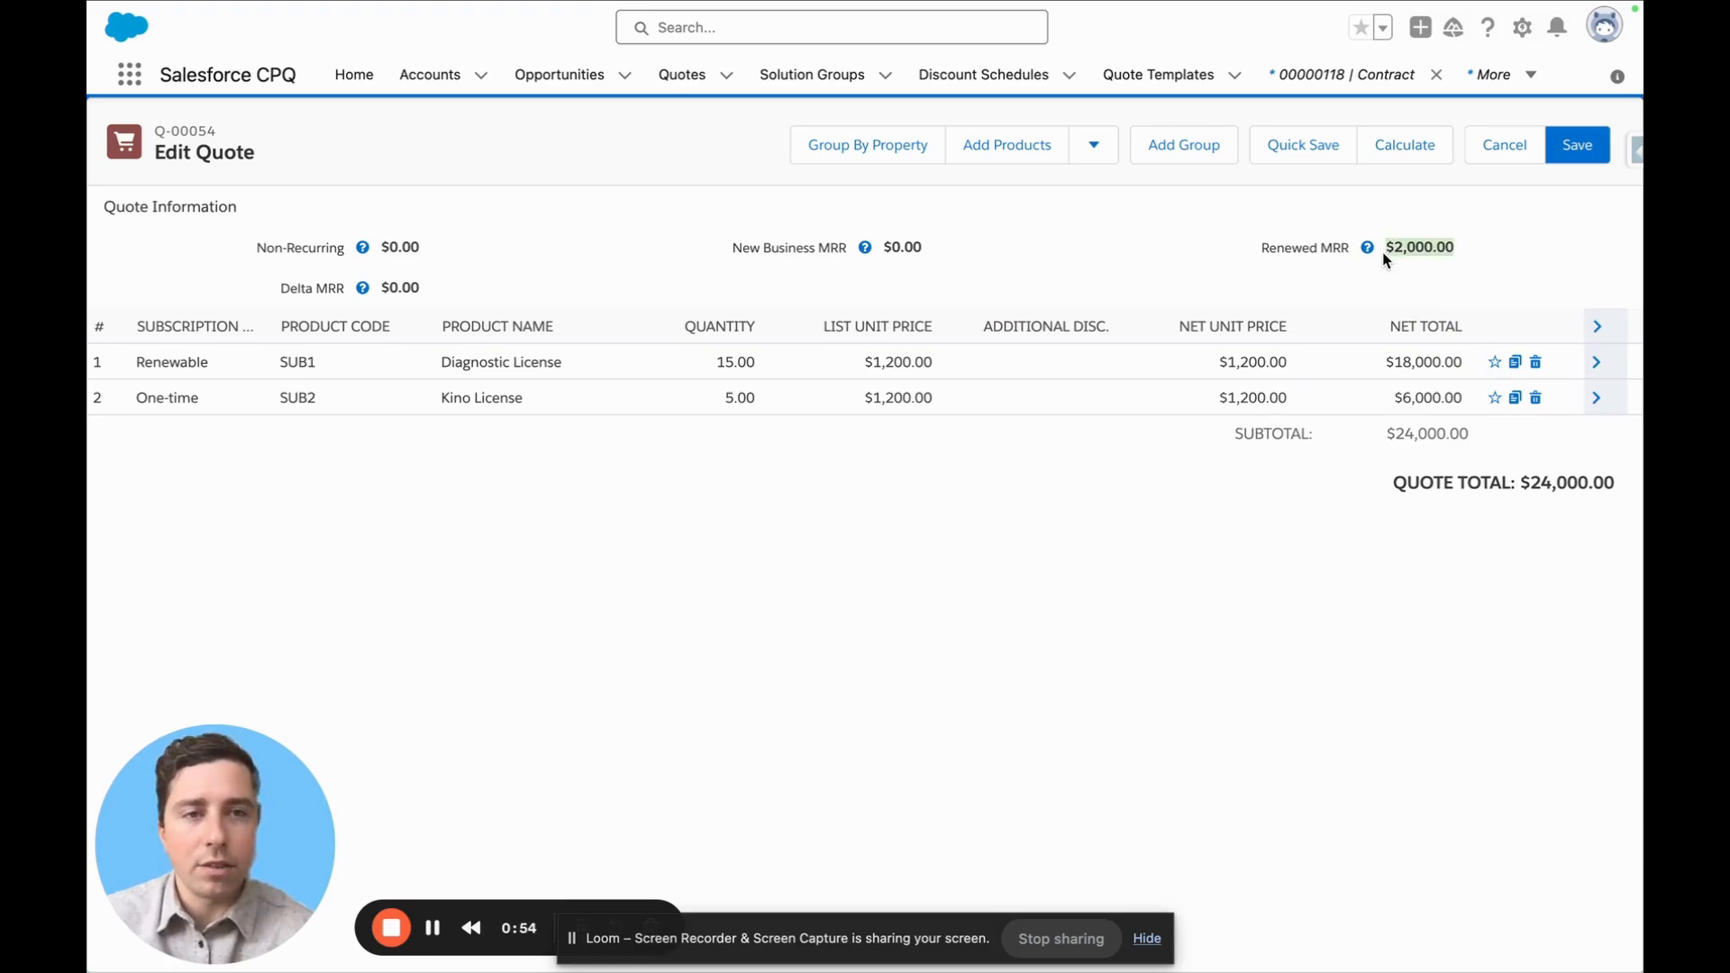
{"action": "mouse_move", "coordinate": [1371, 249]}
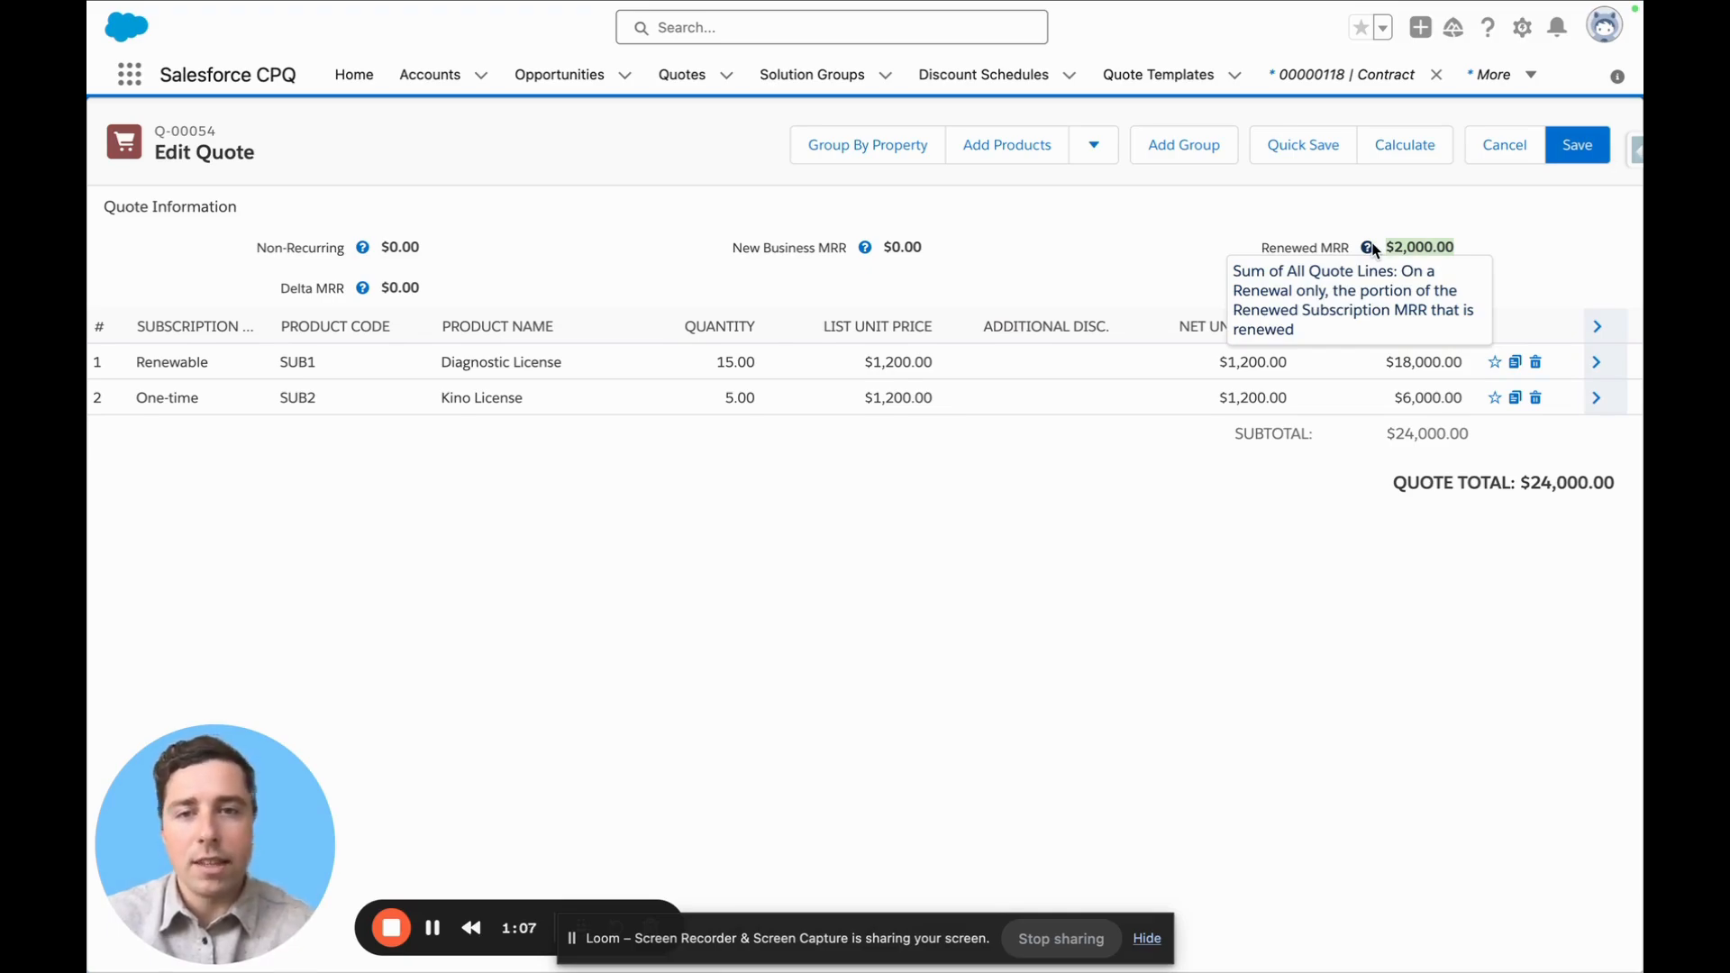
{"action": "left_click", "coordinate": [712, 401]}
{"action": "type", "text": "15"}
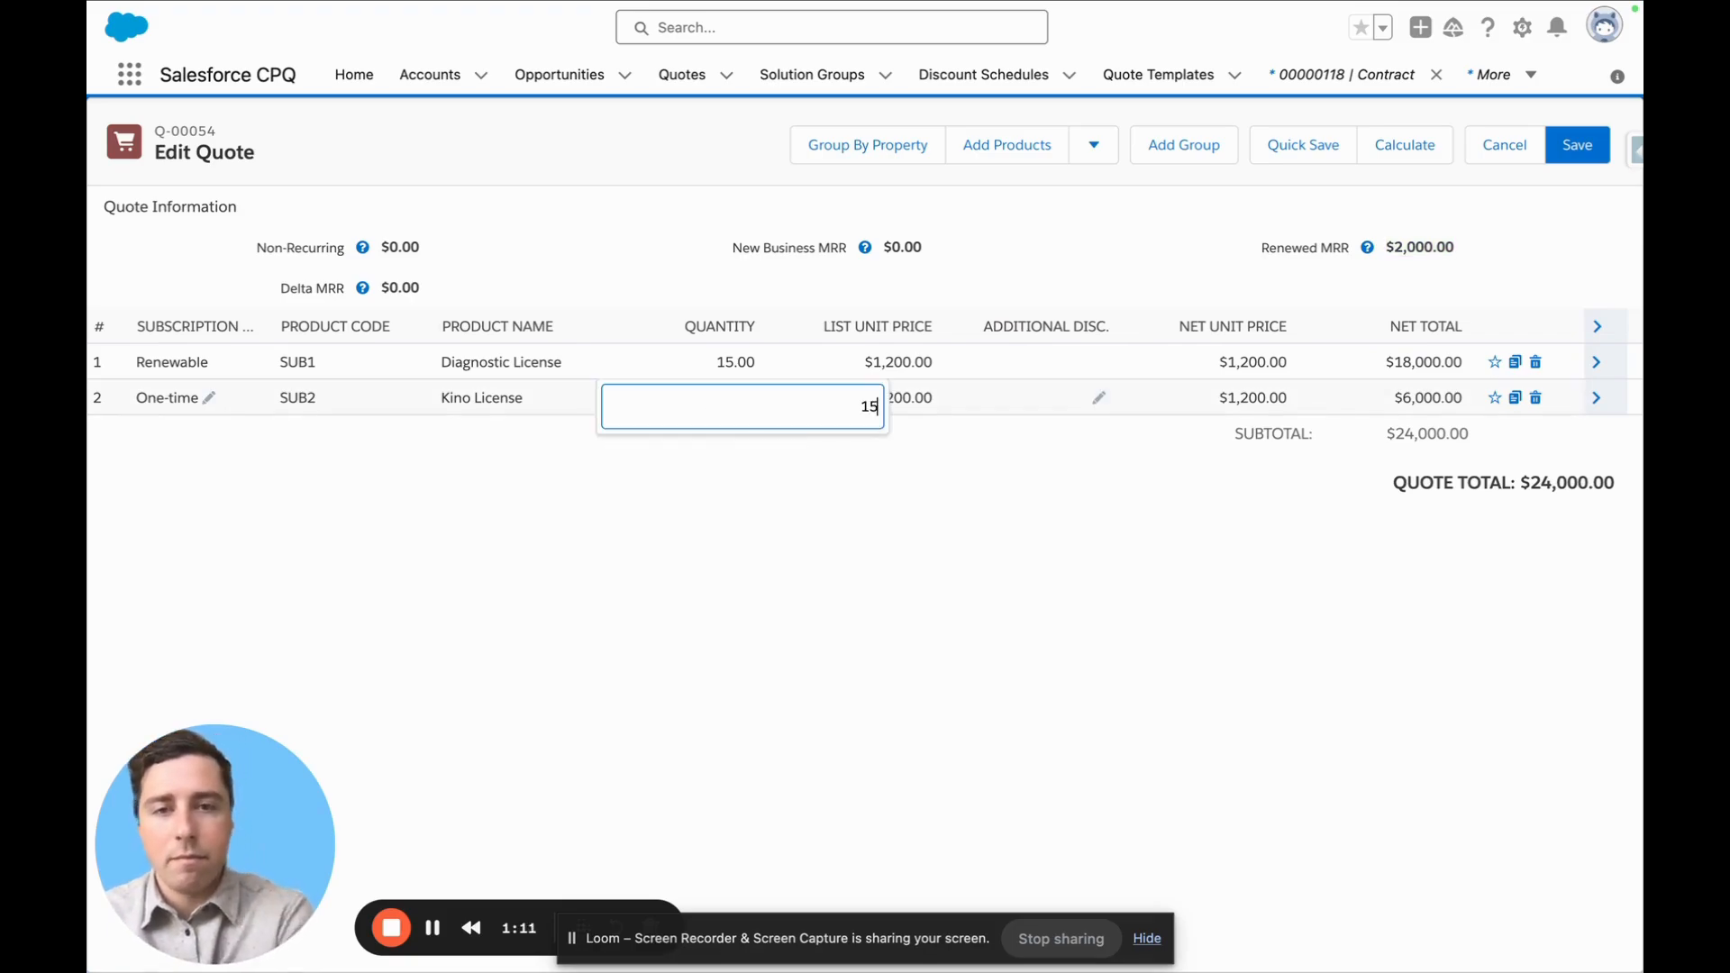
{"action": "left_click", "coordinate": [1270, 146]}
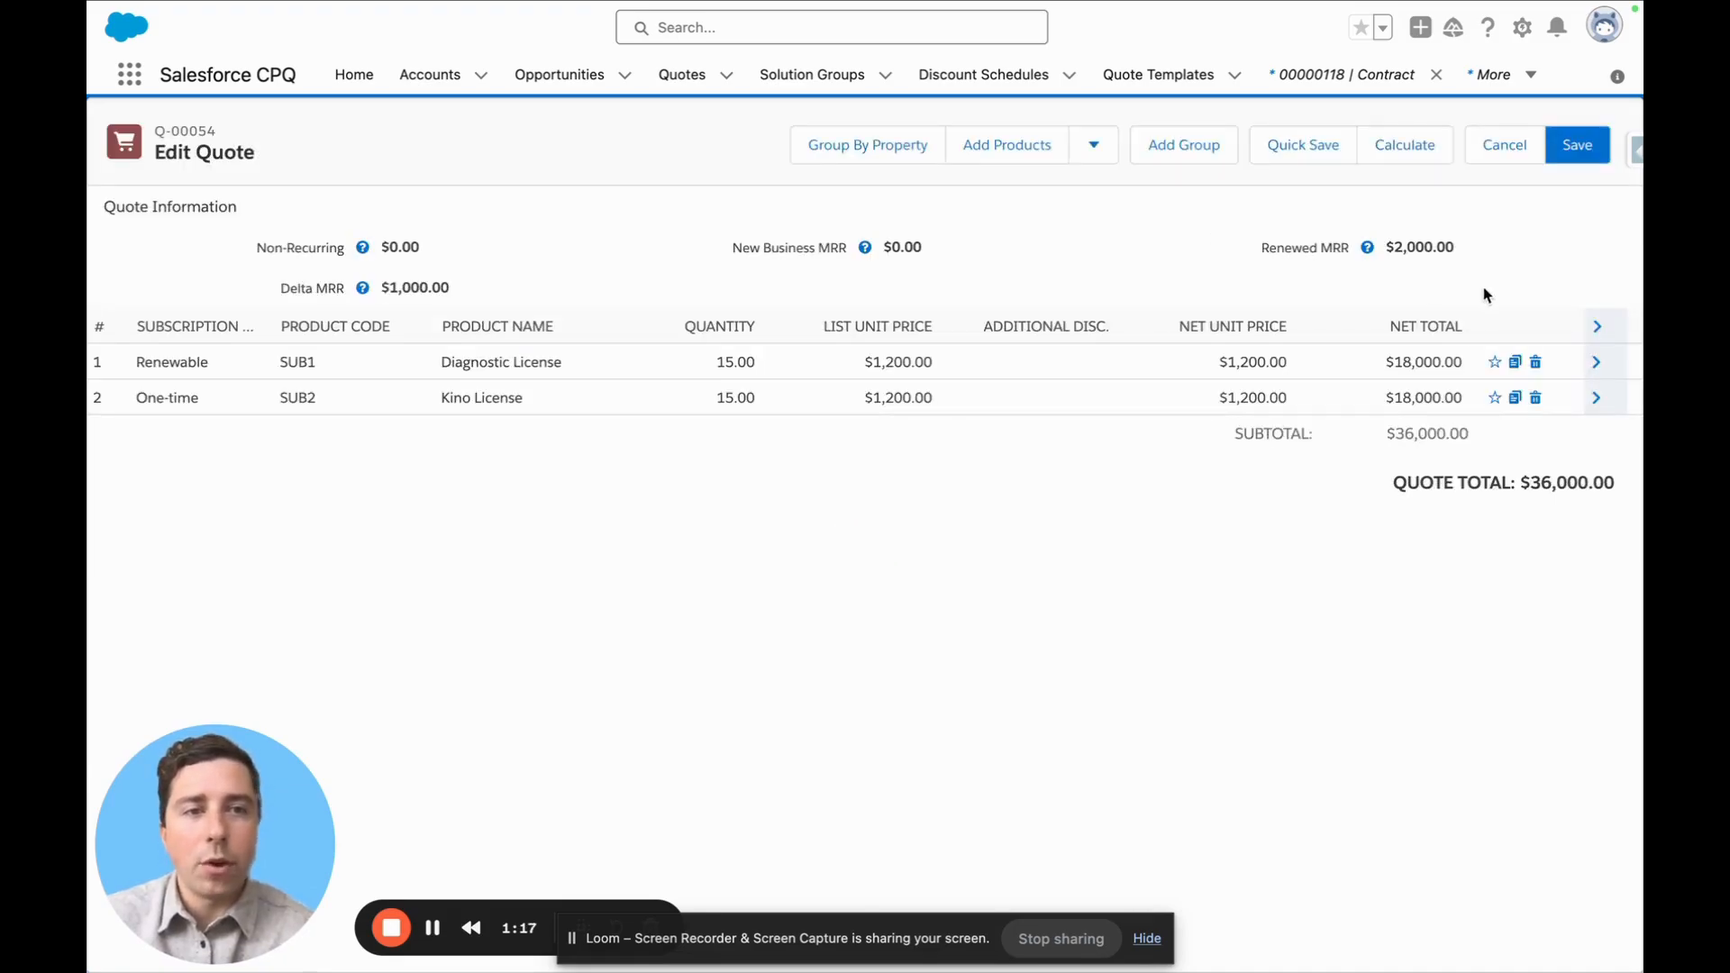
Set the Kino License quantity to 0 and quick save the renewal quote
{"action": "left_click_drag", "start_coordinate": [1477, 252], "coordinate": [1386, 251]}
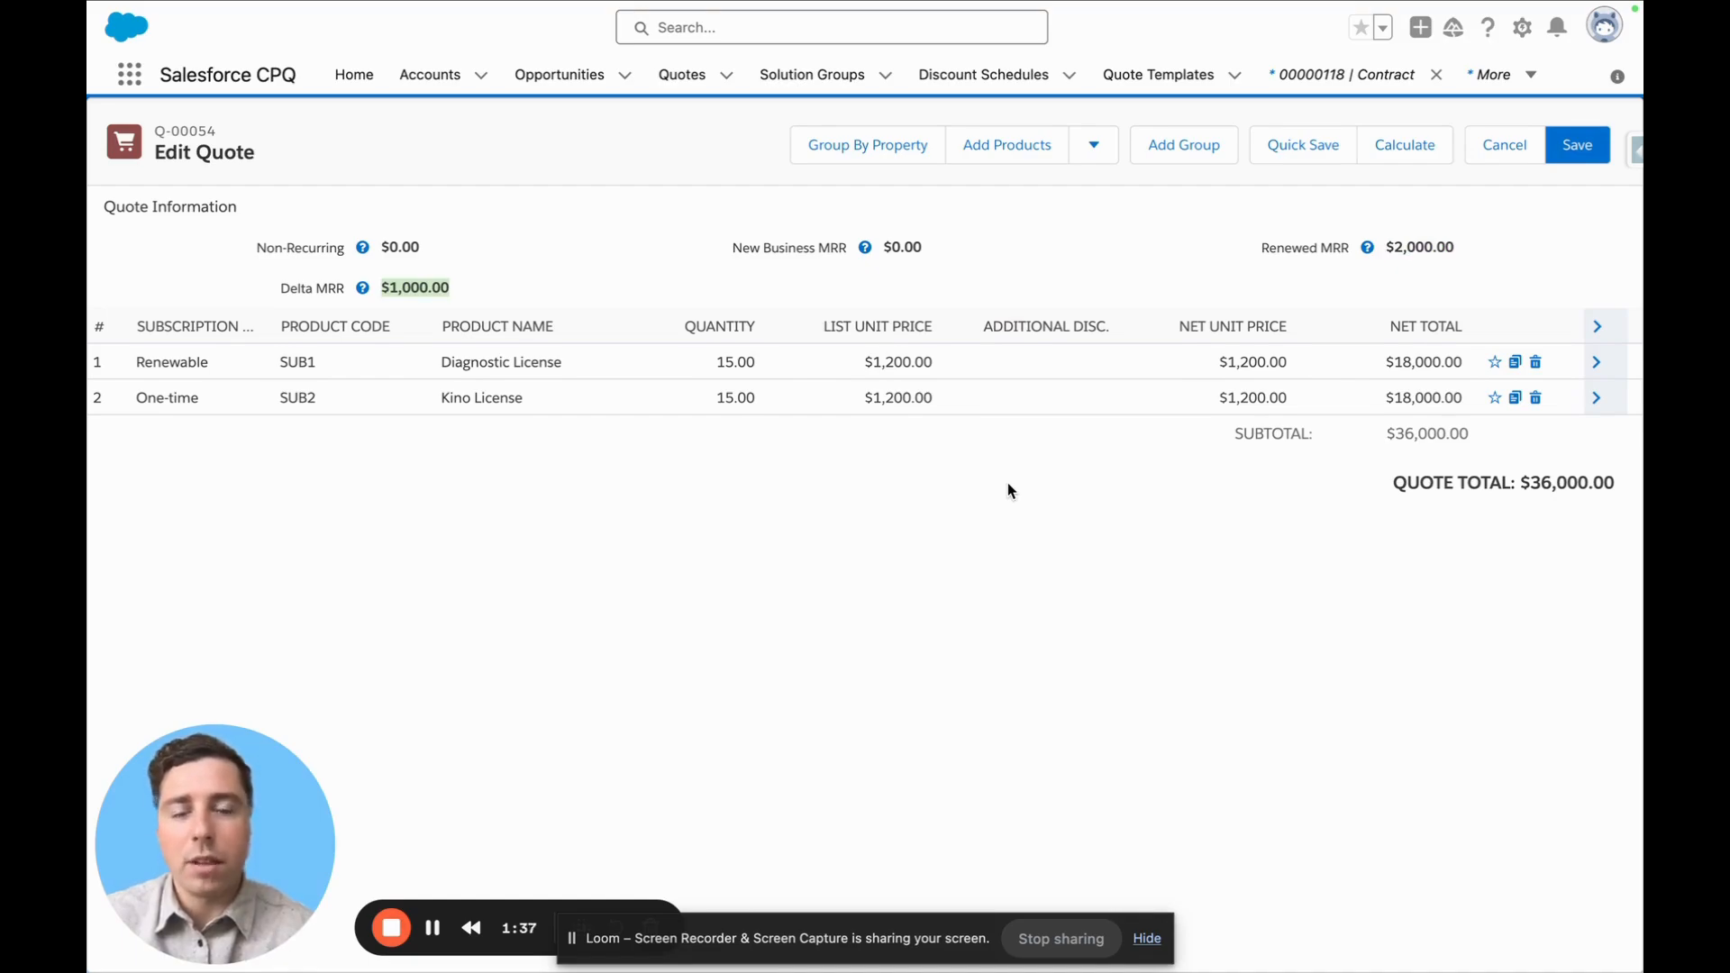
{"action": "left_click", "coordinate": [937, 404]}
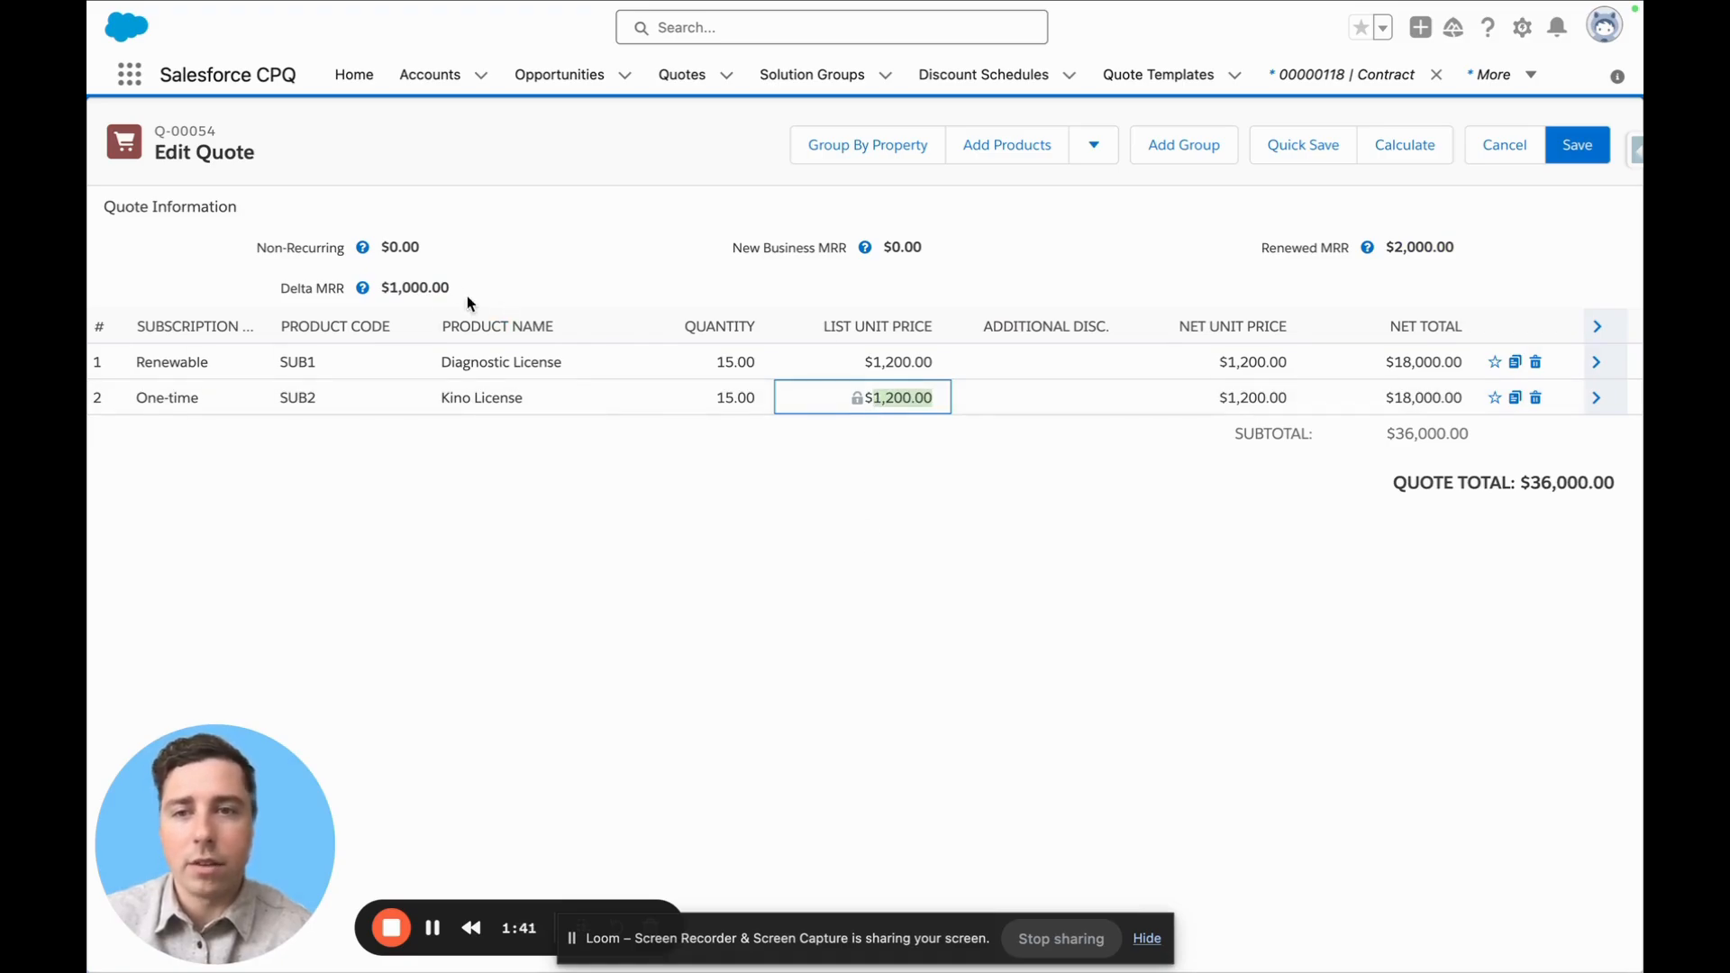
{"action": "left_click_drag", "start_coordinate": [465, 290], "coordinate": [382, 284]}
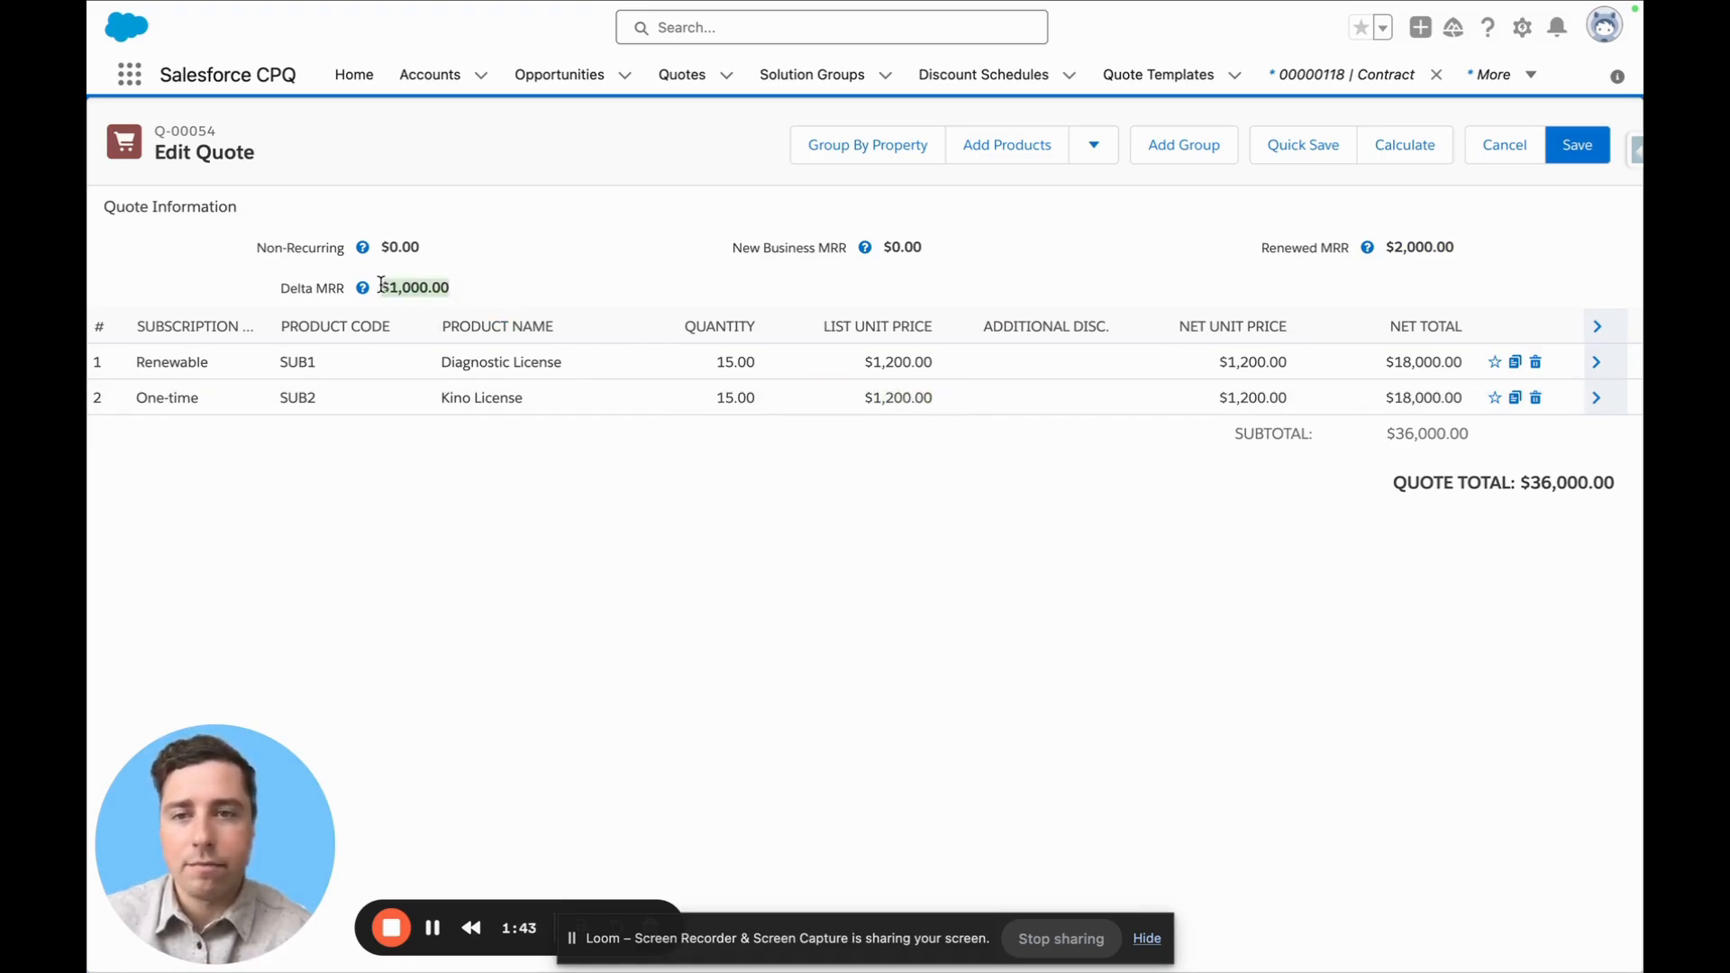
{"action": "left_click", "coordinate": [707, 399]}
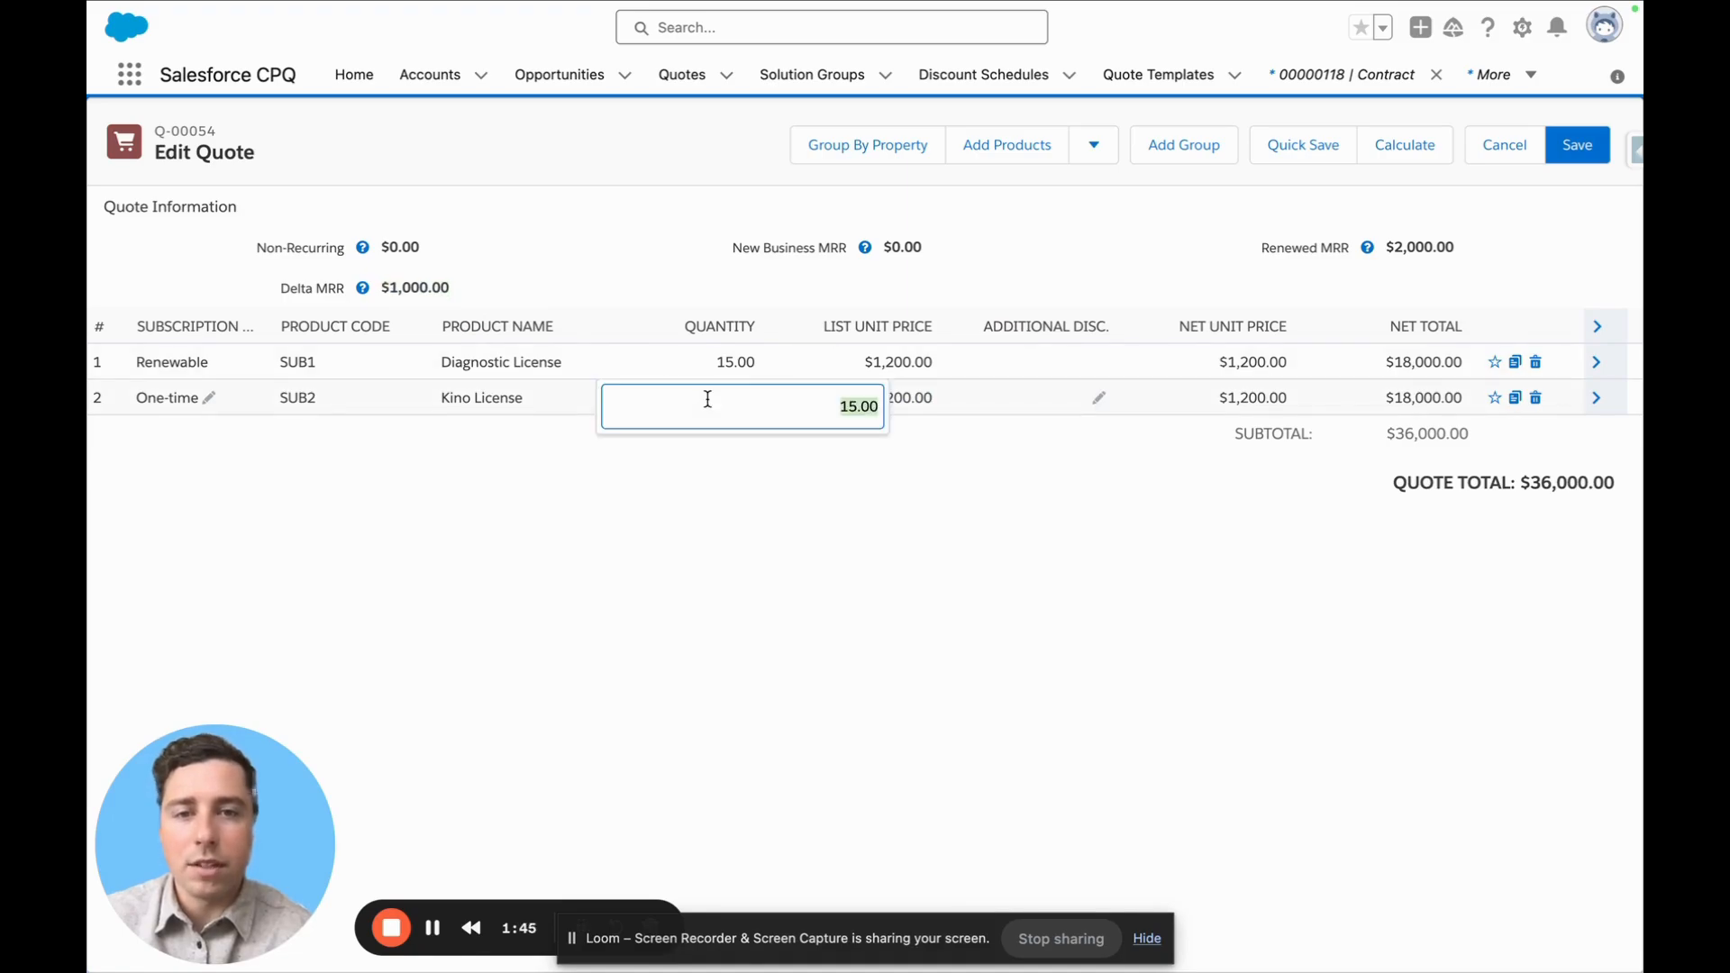
{"action": "type", "text": "0"}
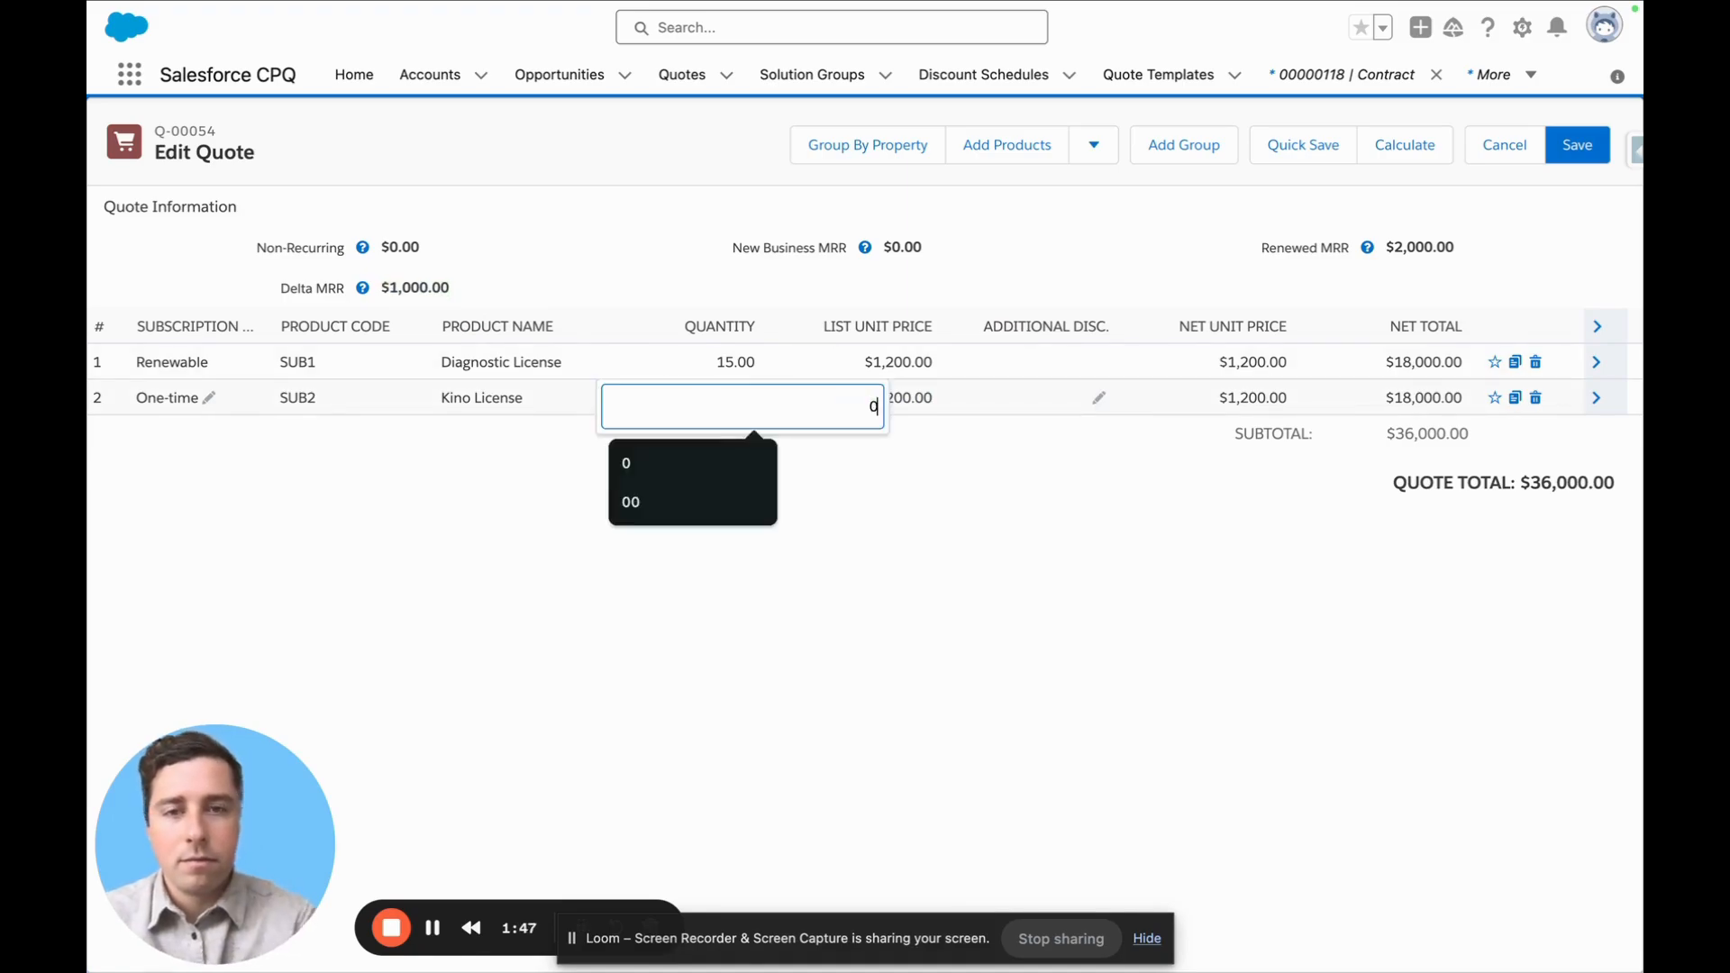
{"action": "left_click", "coordinate": [1145, 536]}
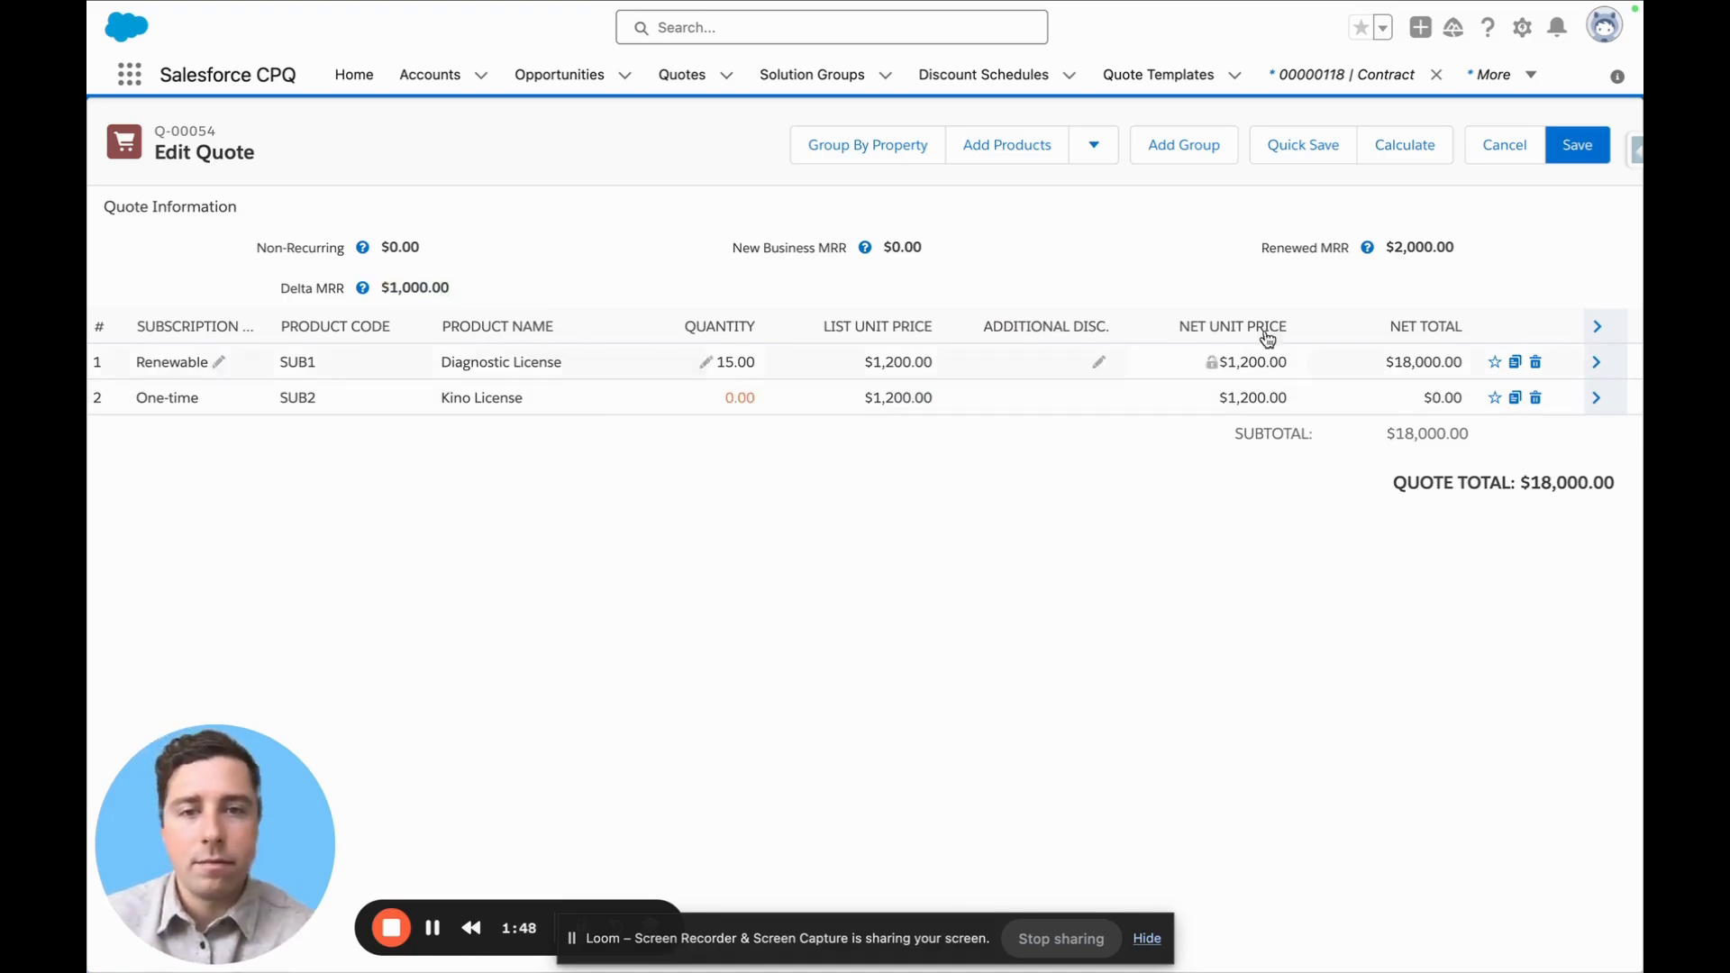
{"action": "left_click", "coordinate": [1321, 155]}
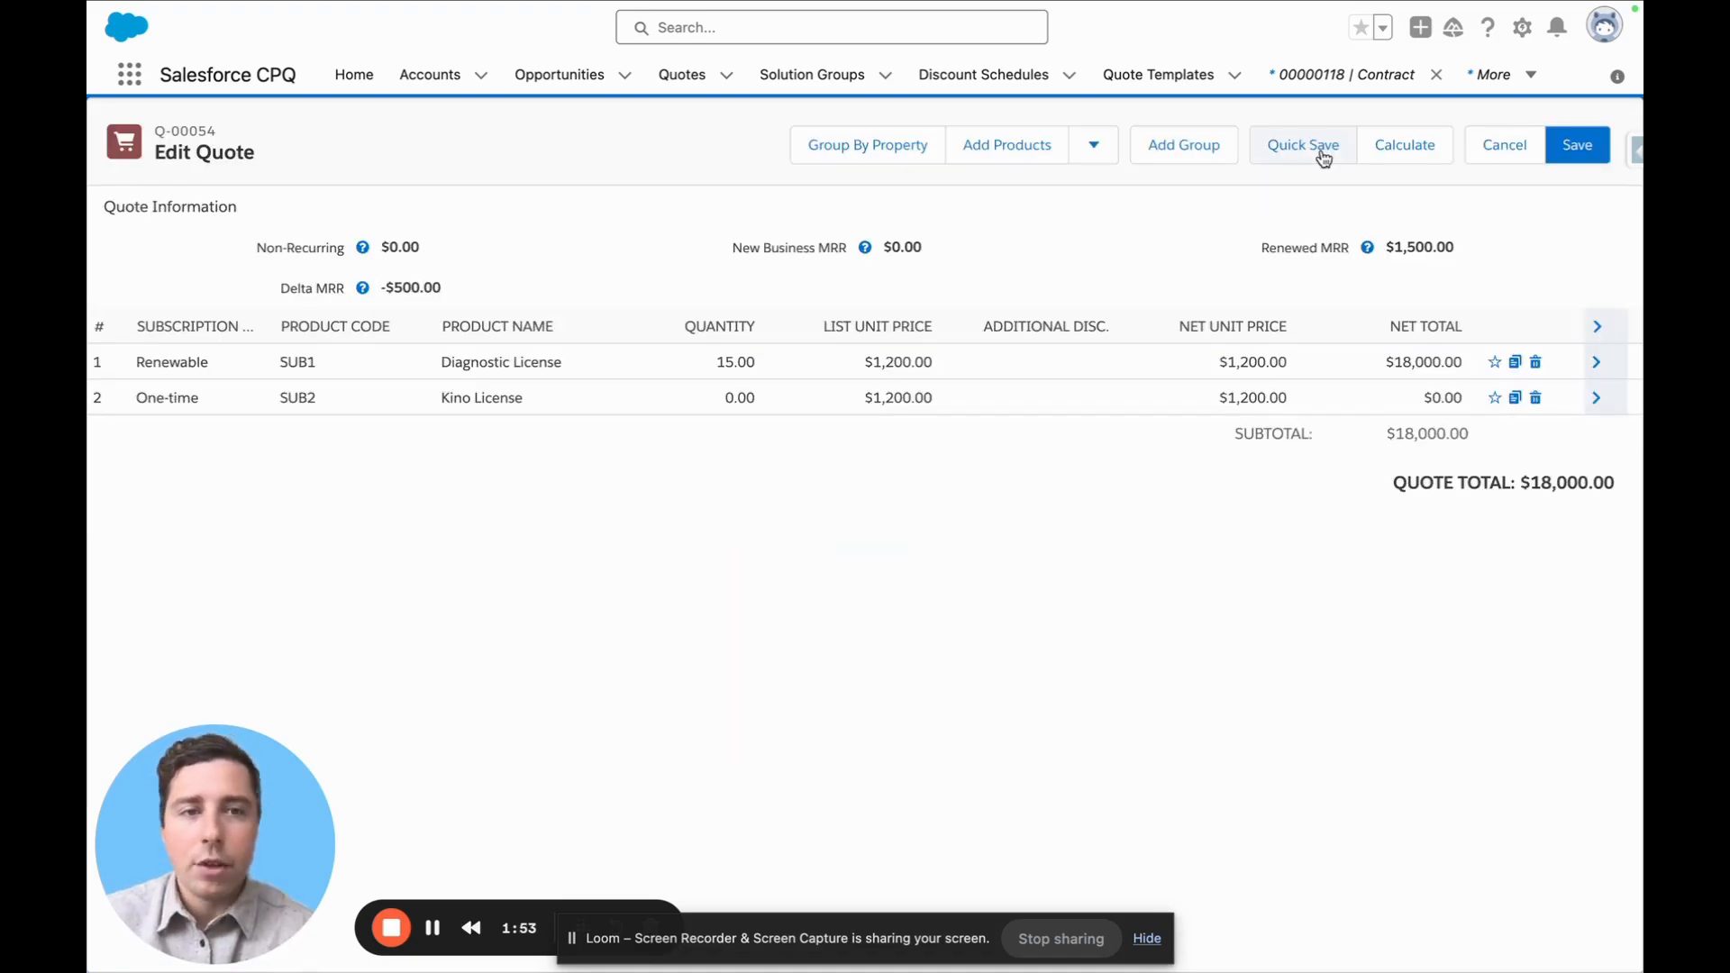
Save the renewal quote after highlighting its Renewed MRR and Delta MRR, then review its Revenue Reporting fields
{"action": "left_click_drag", "start_coordinate": [1466, 244], "coordinate": [1375, 246]}
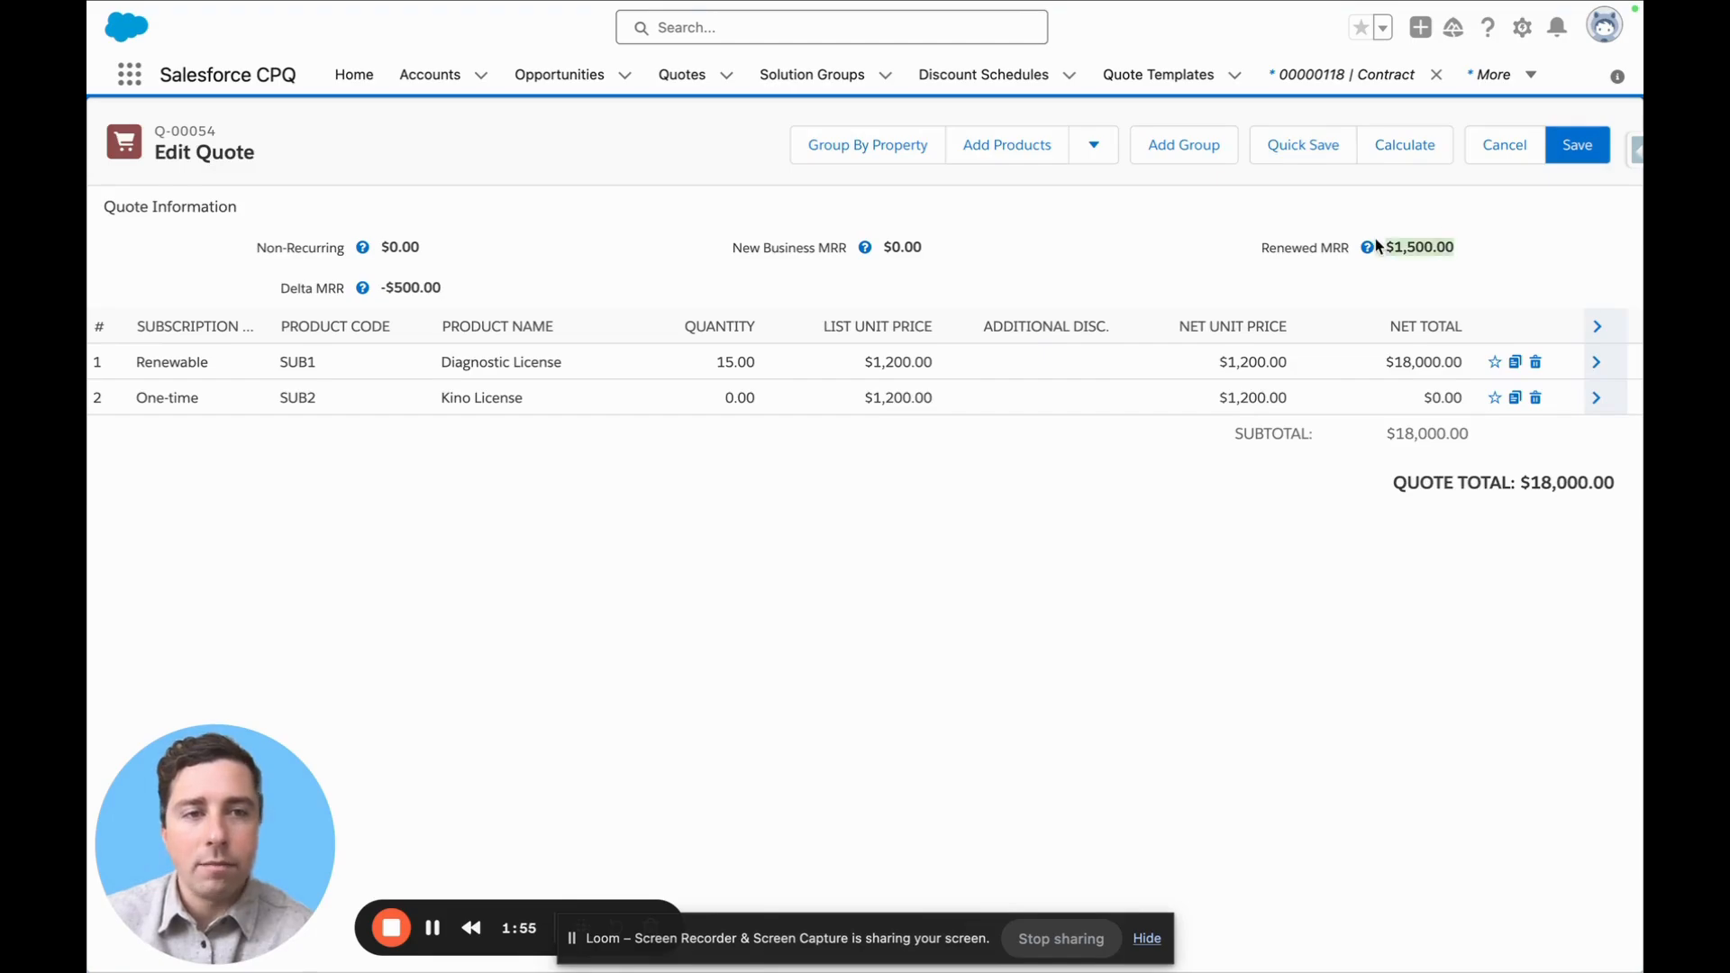
{"action": "left_click_drag", "start_coordinate": [455, 294], "coordinate": [381, 296]}
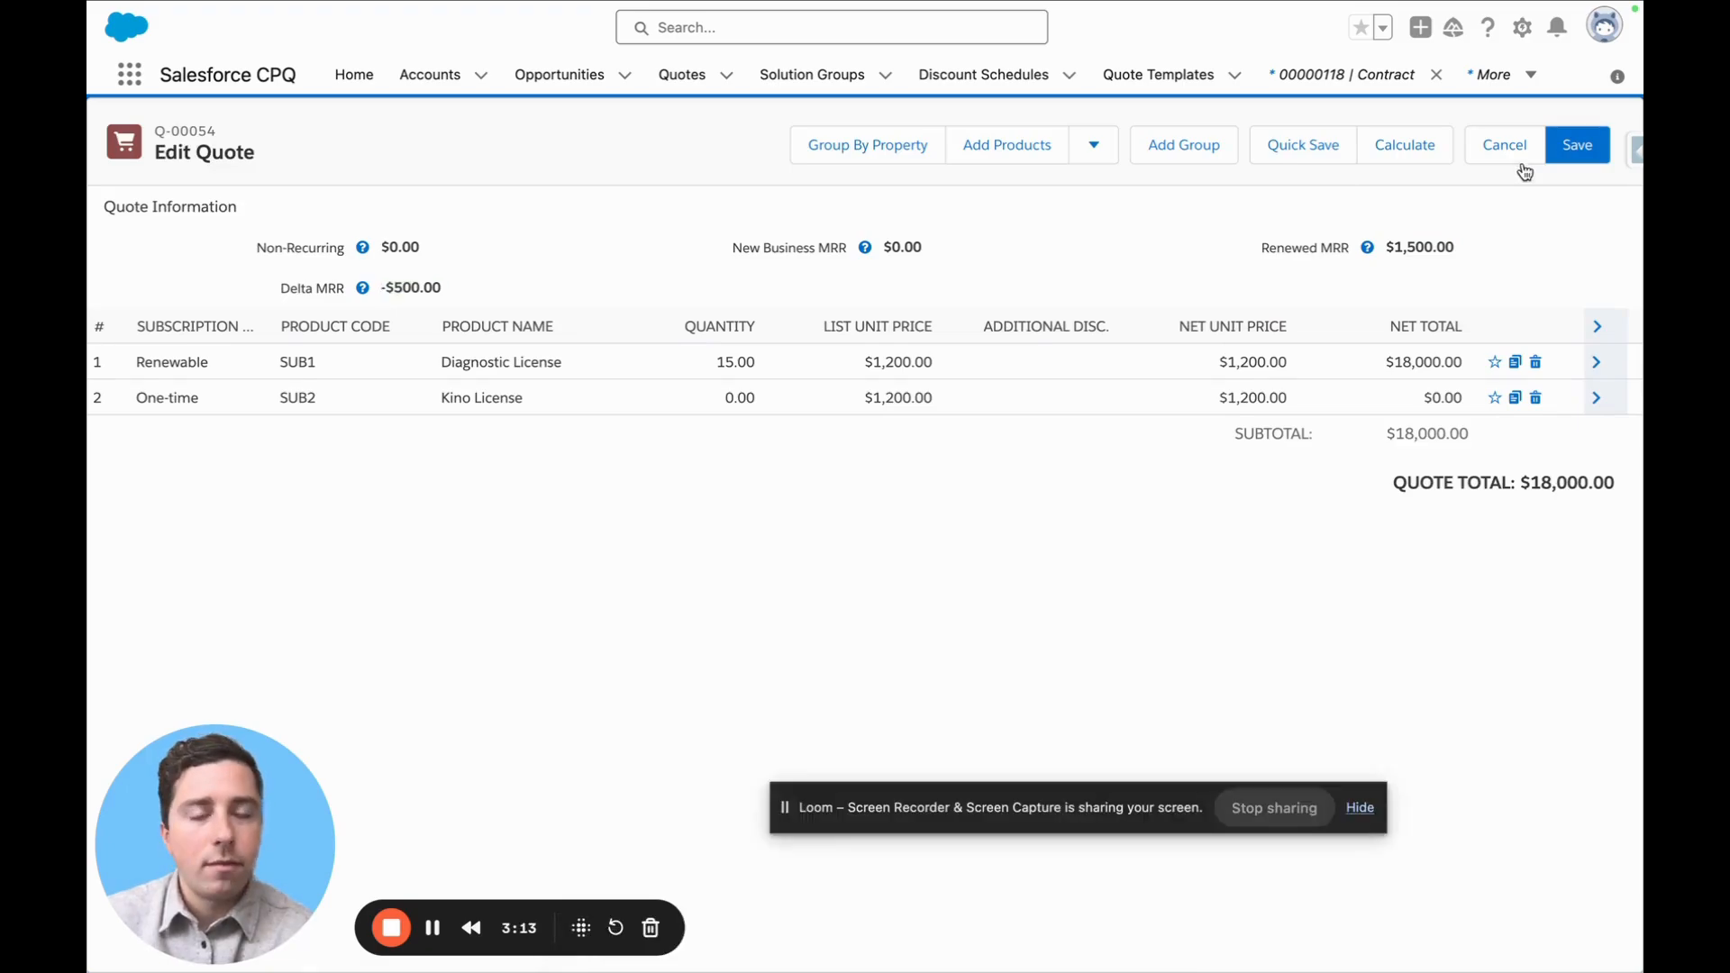
{"action": "left_click", "coordinate": [1583, 151]}
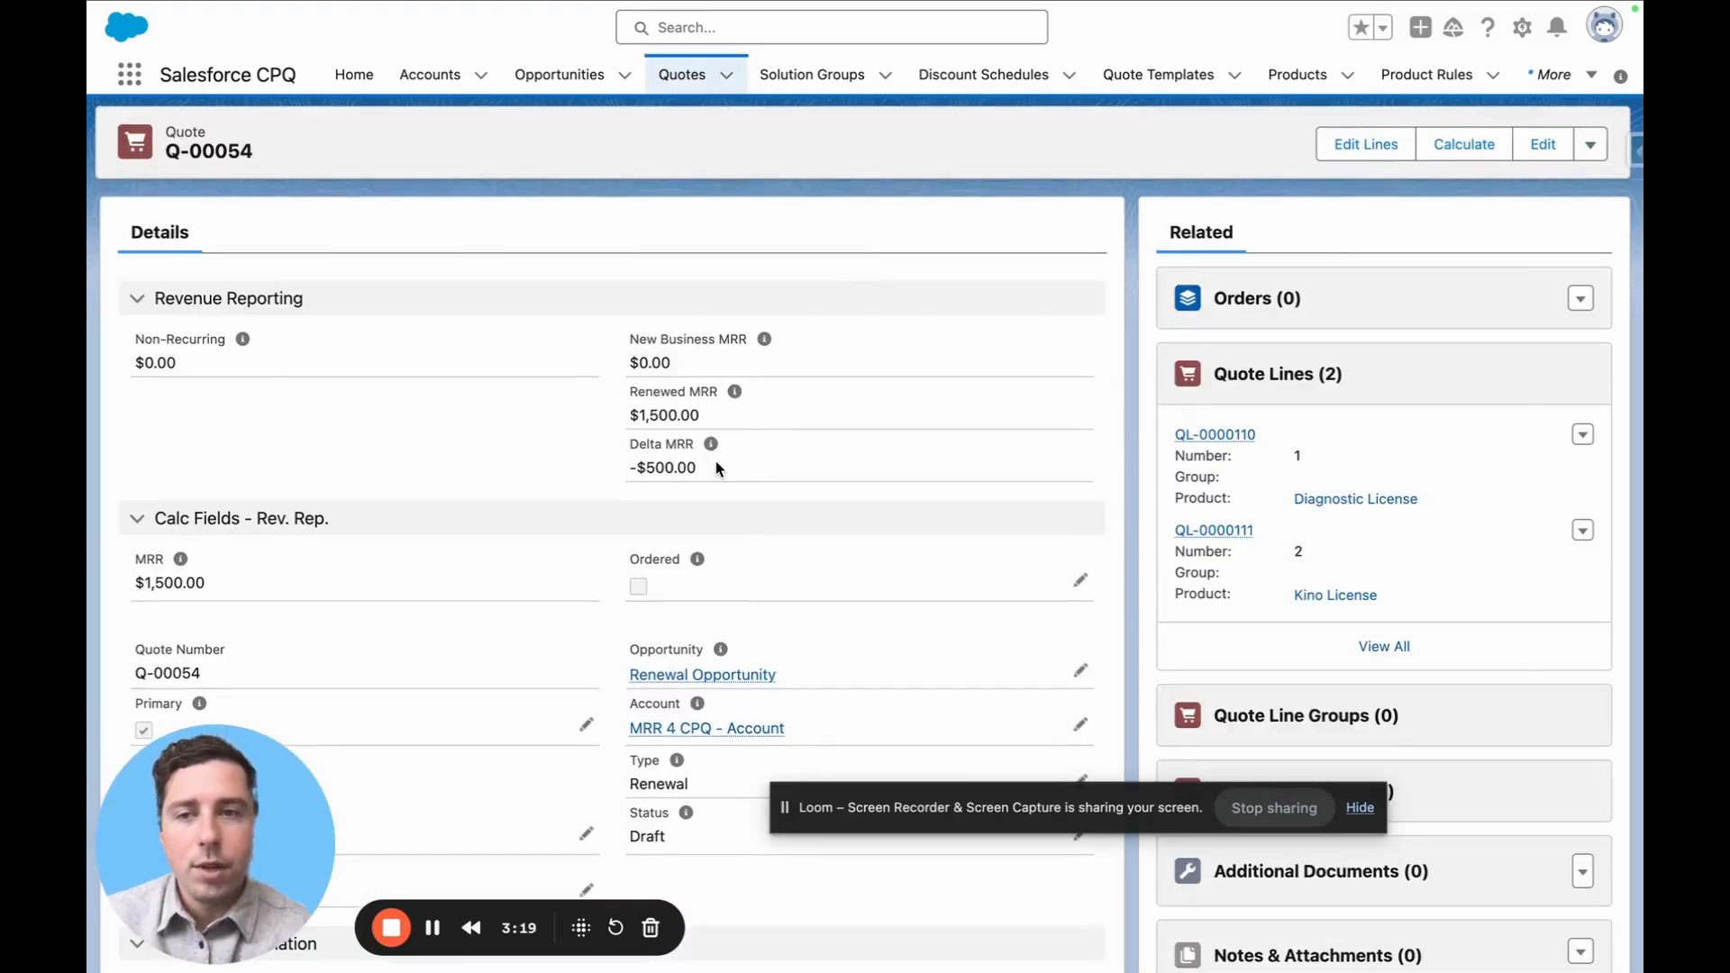
{"action": "left_click_drag", "start_coordinate": [721, 470], "coordinate": [172, 340]}
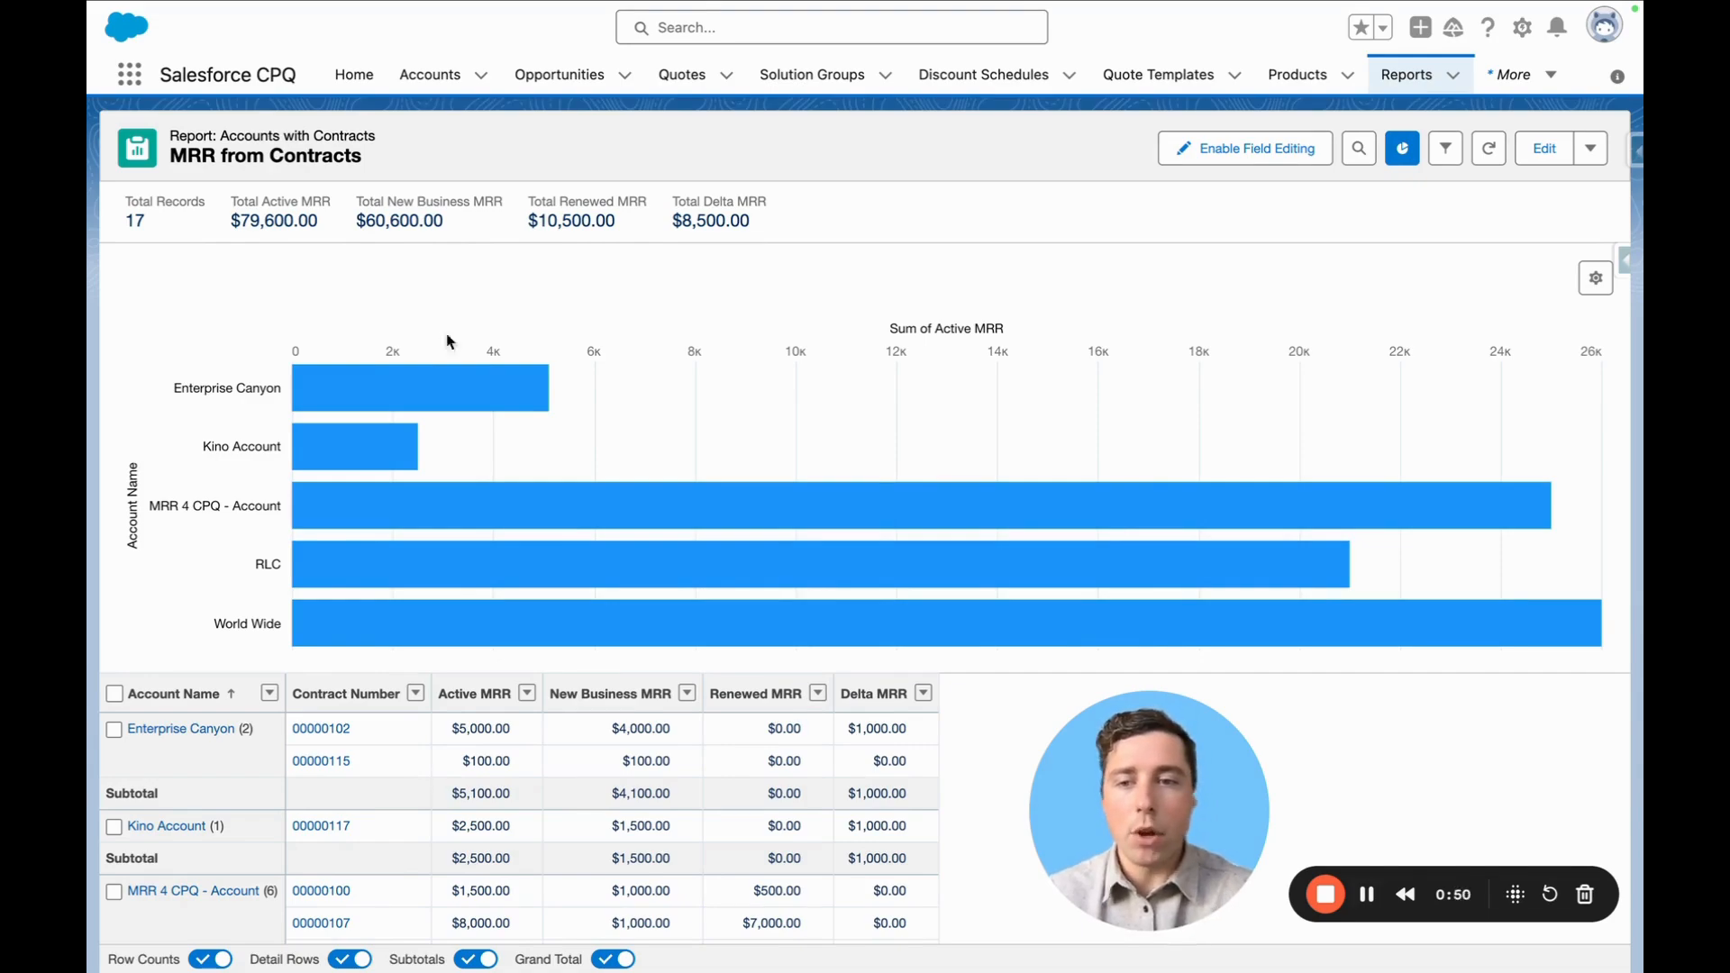
Examine the per-contract MRR columns in the MRR from Contracts report
{"action": "scroll", "coordinate": [403, 591], "scroll_direction": "down", "scroll_amount": 2}
{"action": "scroll", "coordinate": [404, 598], "scroll_direction": "down", "scroll_amount": 1}
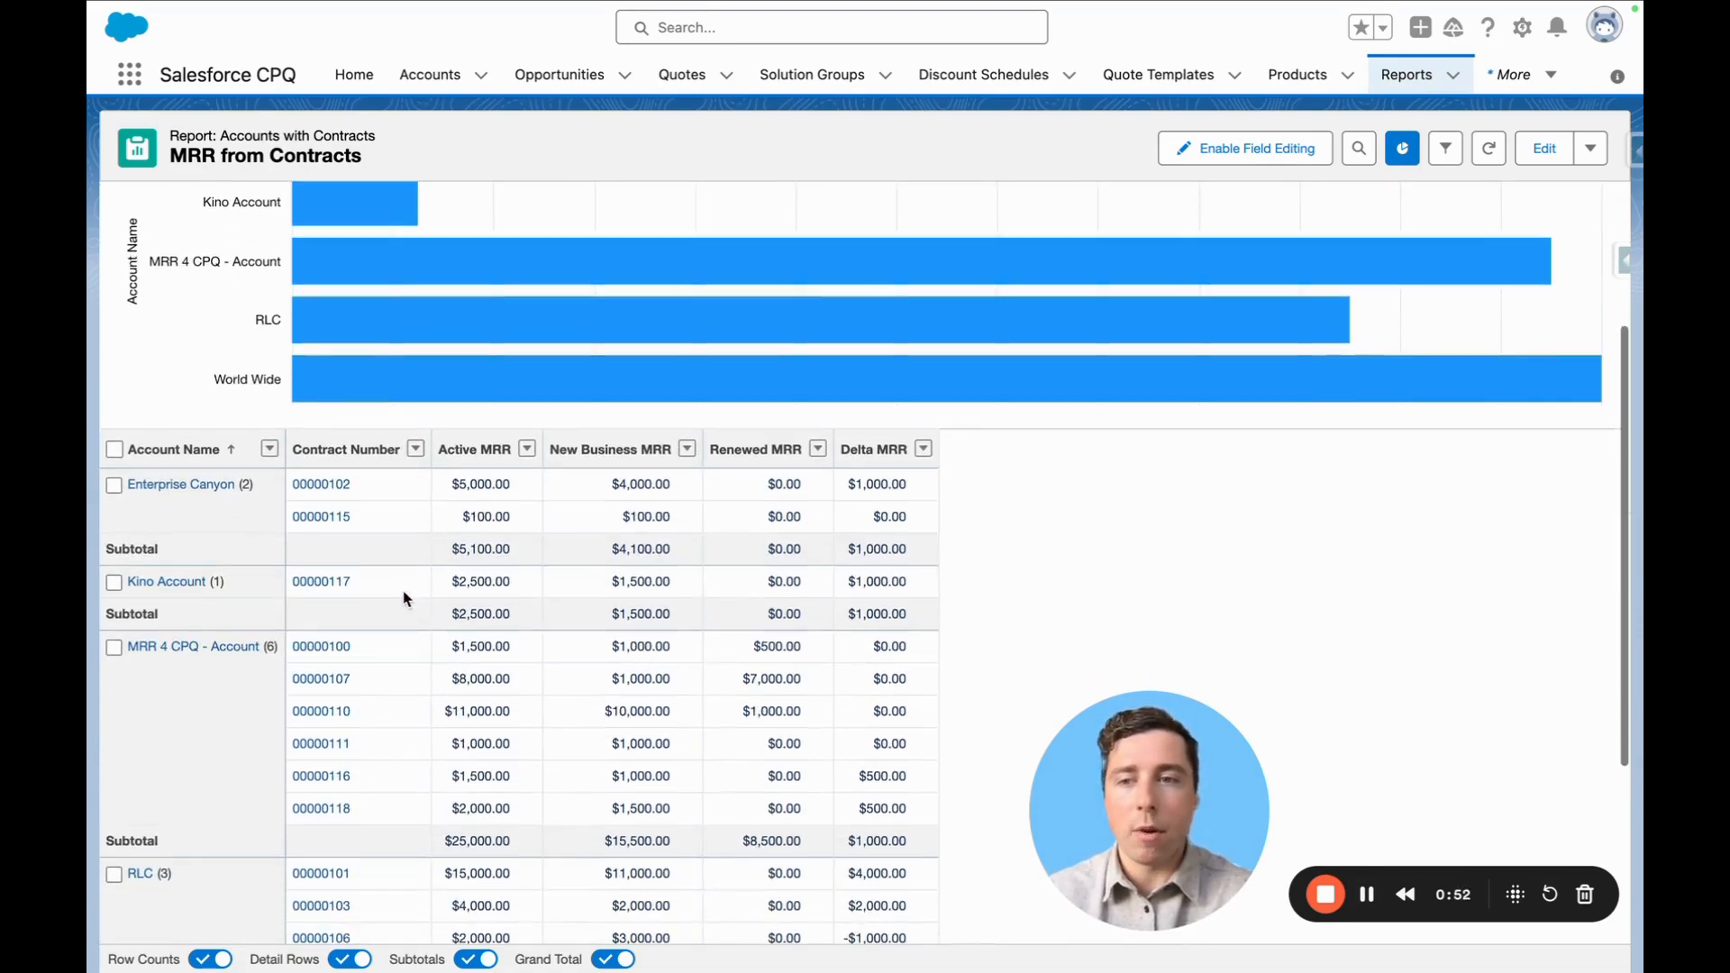